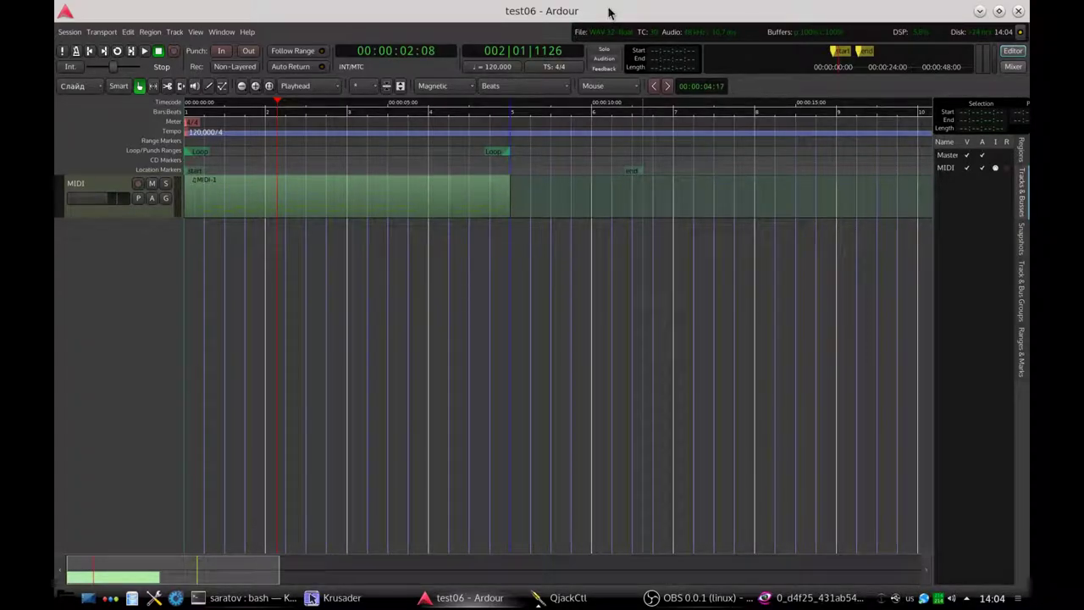
Duplicate the MIDI-1 region back to back along the MIDI track to about 00:01:12 and save the session
left_click(290, 194)
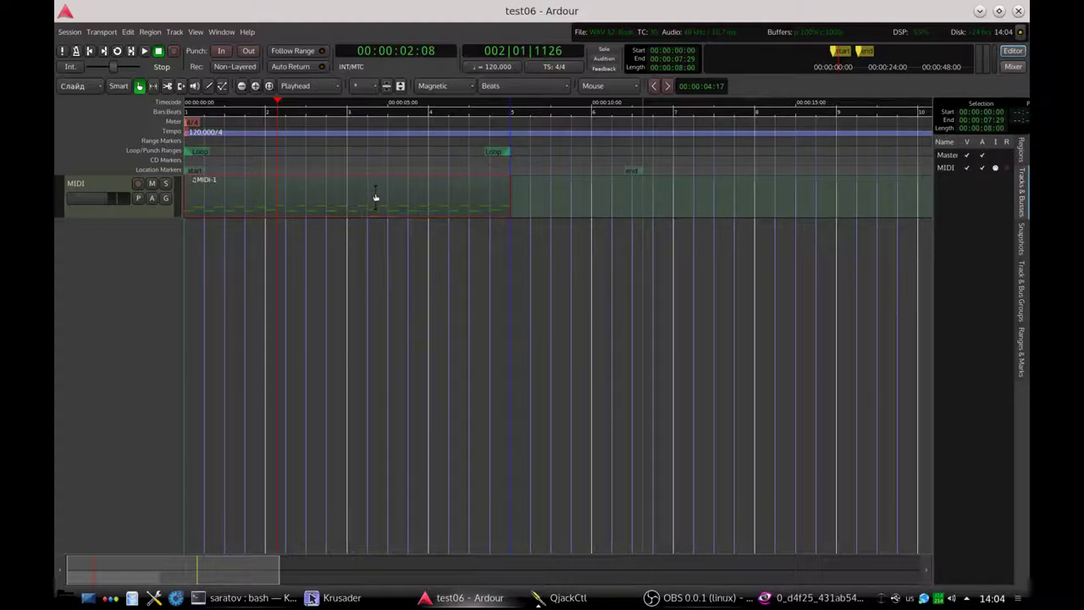
key("alt+d")
key("alt+d")
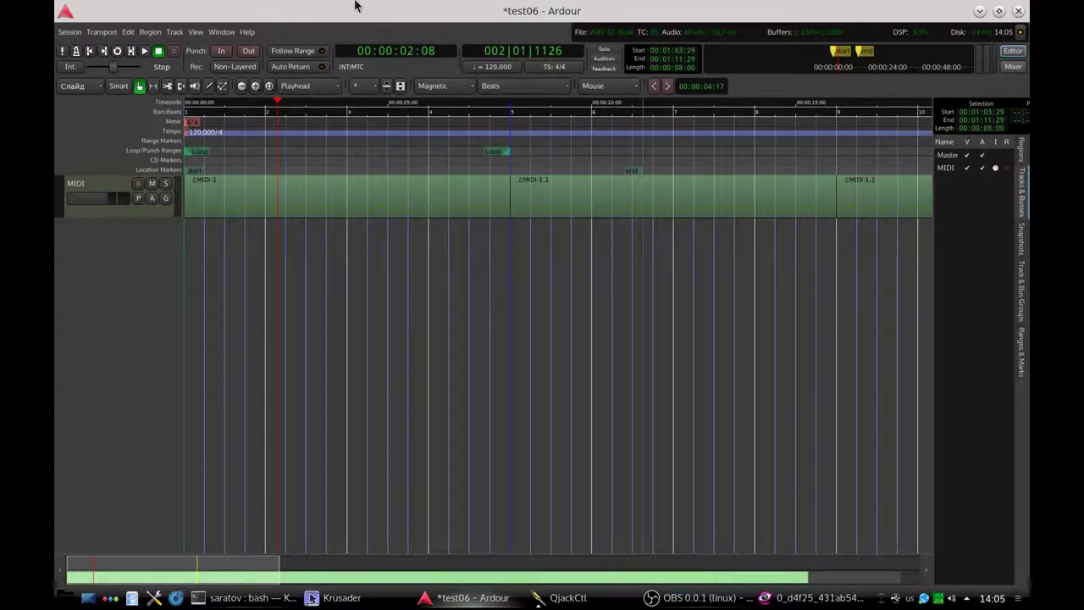
key("ctrl+s")
Open the Triceratops synth interface from the MIDI strip in the mixer, and return to the editor view
left_click(1012, 66)
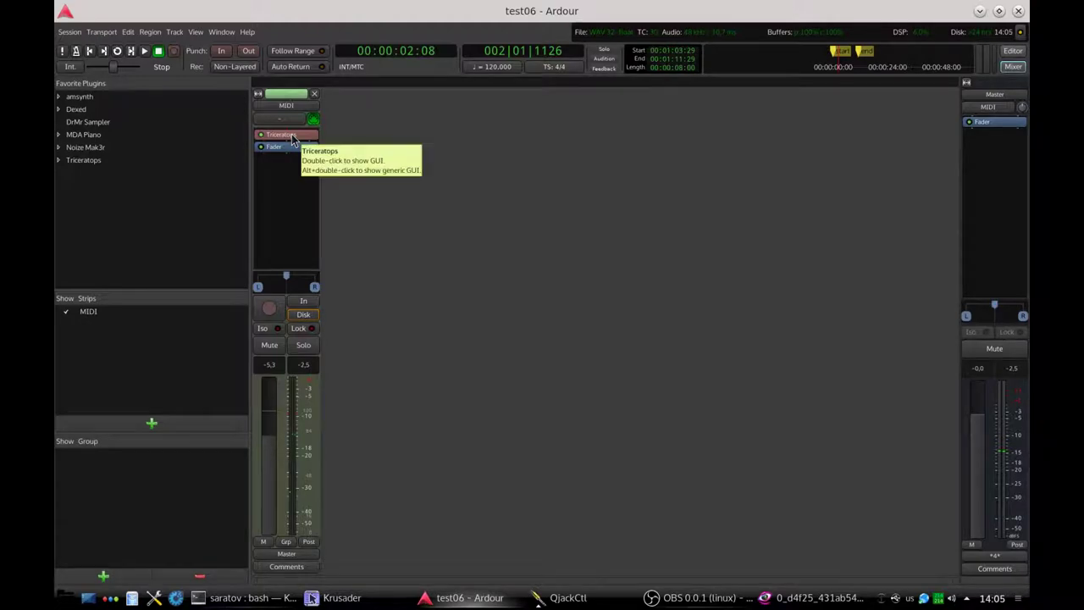
double_click(291, 138)
left_click_drag(325, 21, 544, 190)
left_click(1012, 51)
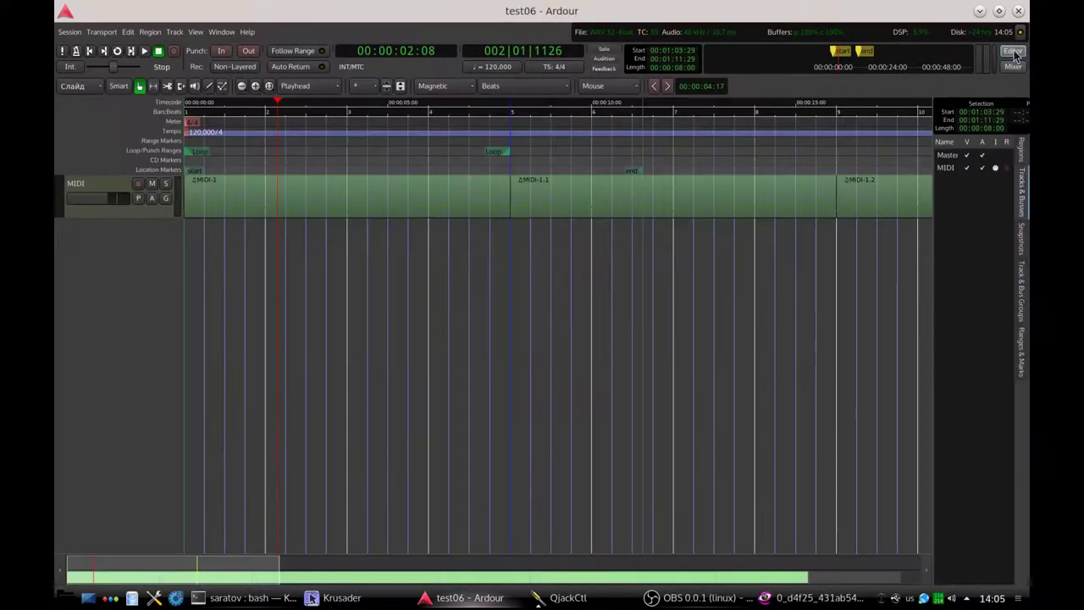
During playback from the session start, lower the MIDI track's volume to about -12.1 dB and save the session
left_click(89, 51)
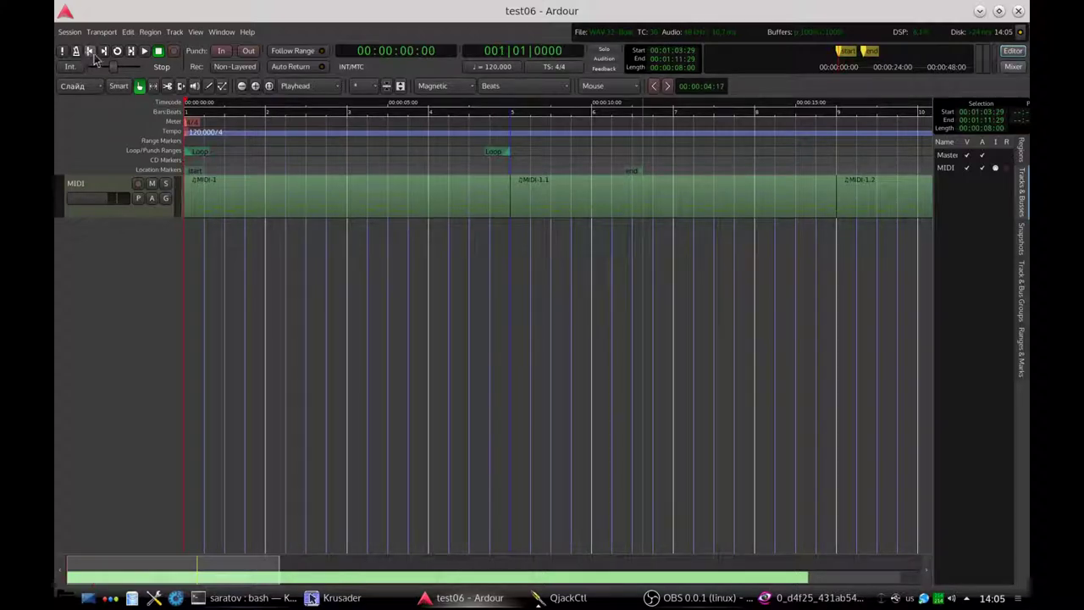
left_click(144, 52)
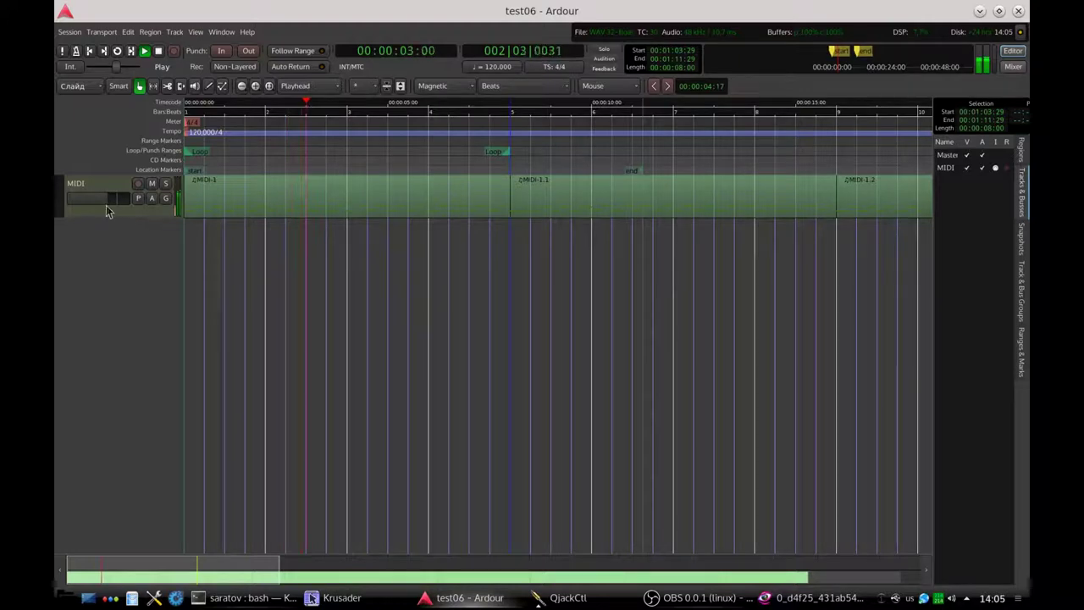
left_click_drag(106, 203, 96, 199)
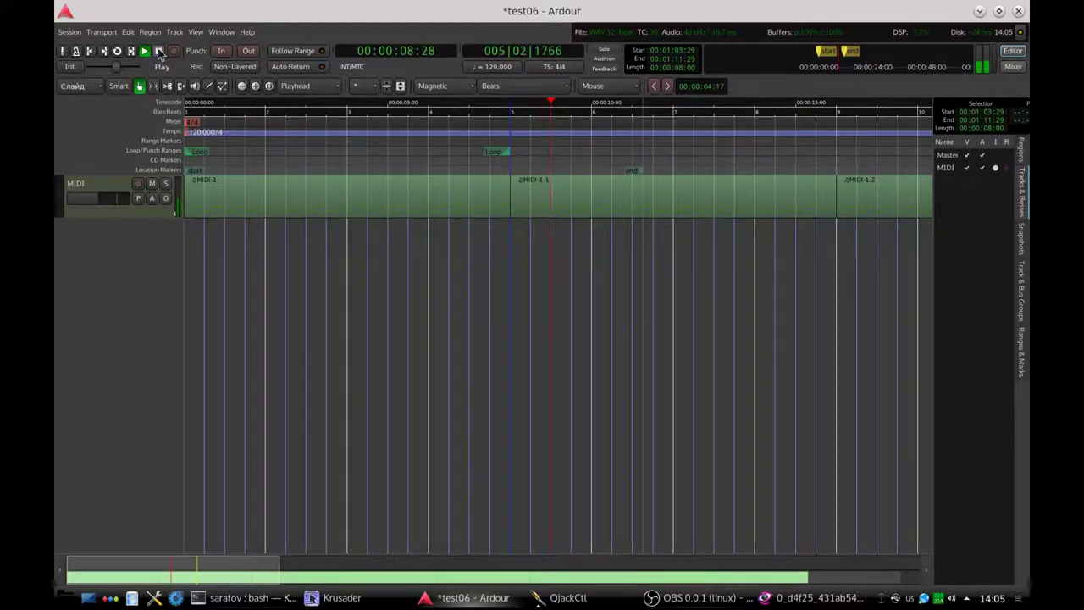
left_click(70, 32)
left_click(75, 99)
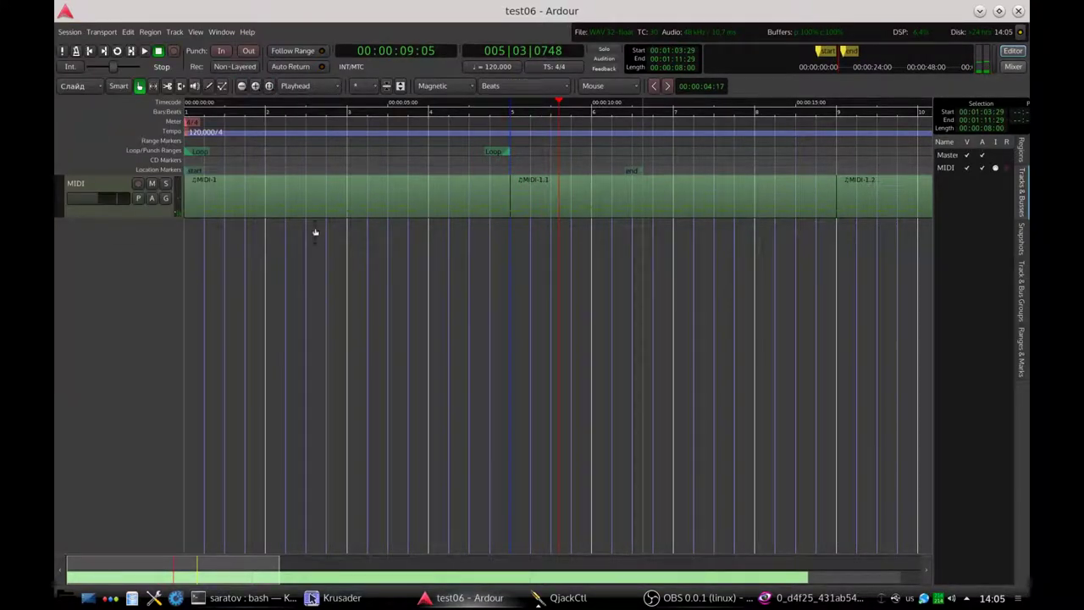
With the playhead back at the start, make the MIDI track taller and show its Fader automation lane
left_click(94, 53)
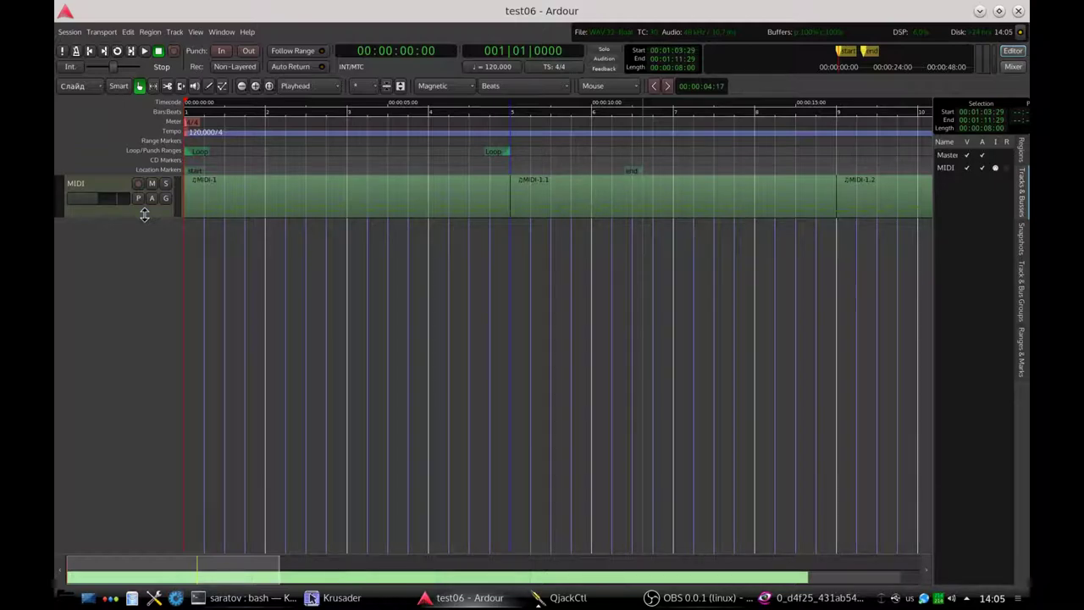
left_click_drag(144, 214, 155, 256)
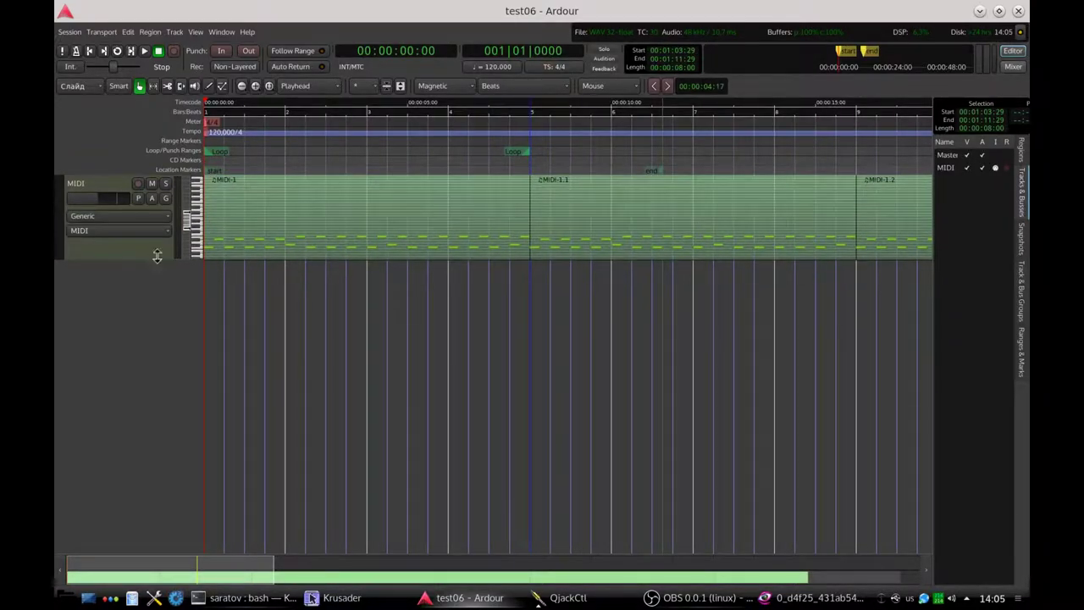
left_click(154, 200)
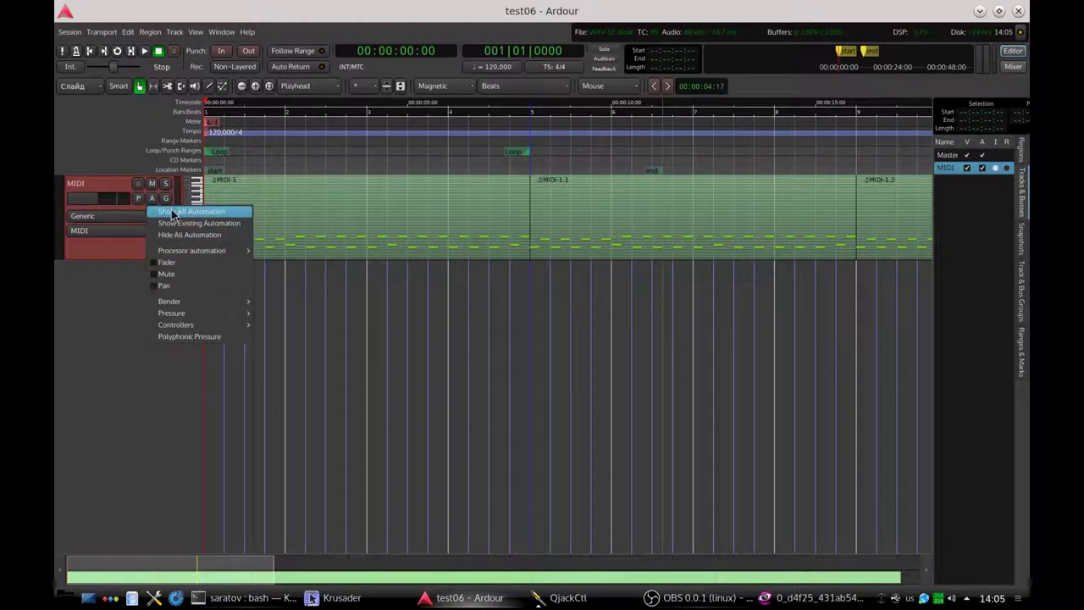
mouse_move(190, 317)
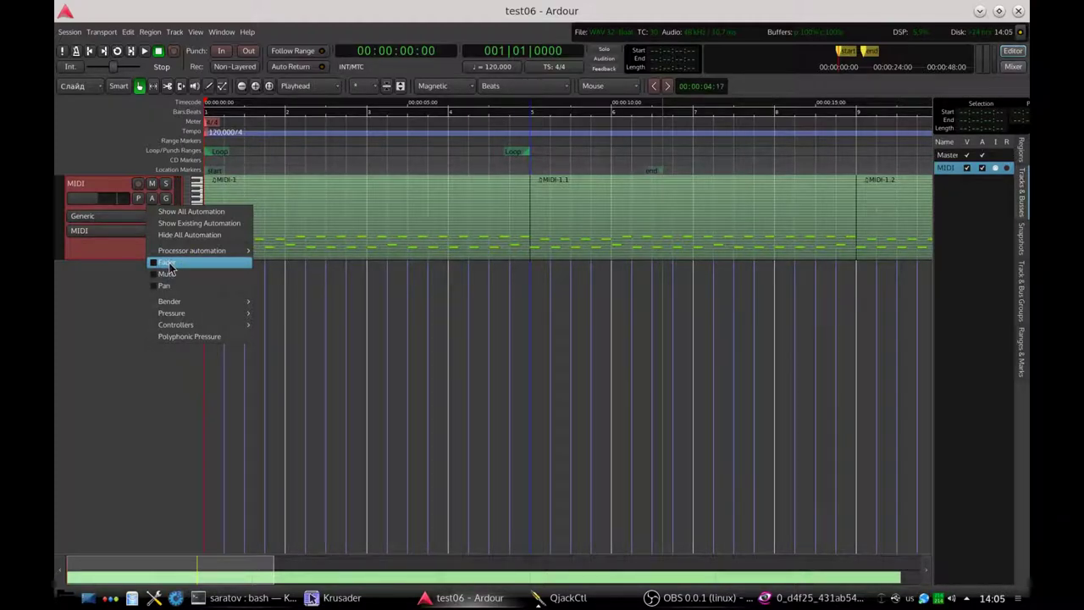
left_click(167, 264)
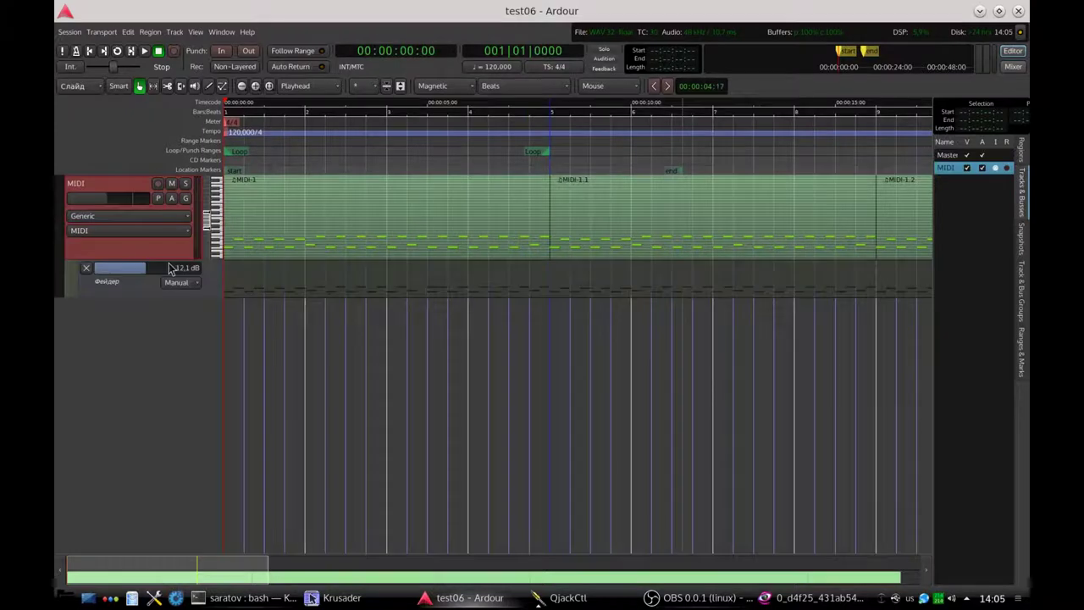
View the MIDI strip's fader in the mixer, and review the Fader lane's automation modes, keeping Manual
left_click(1013, 66)
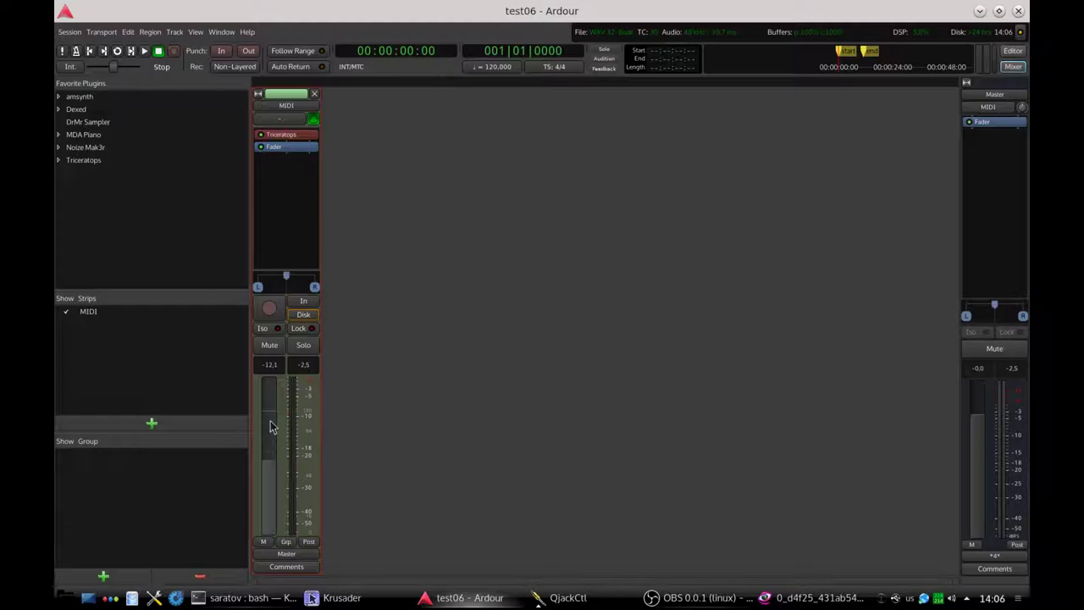
left_click(1012, 51)
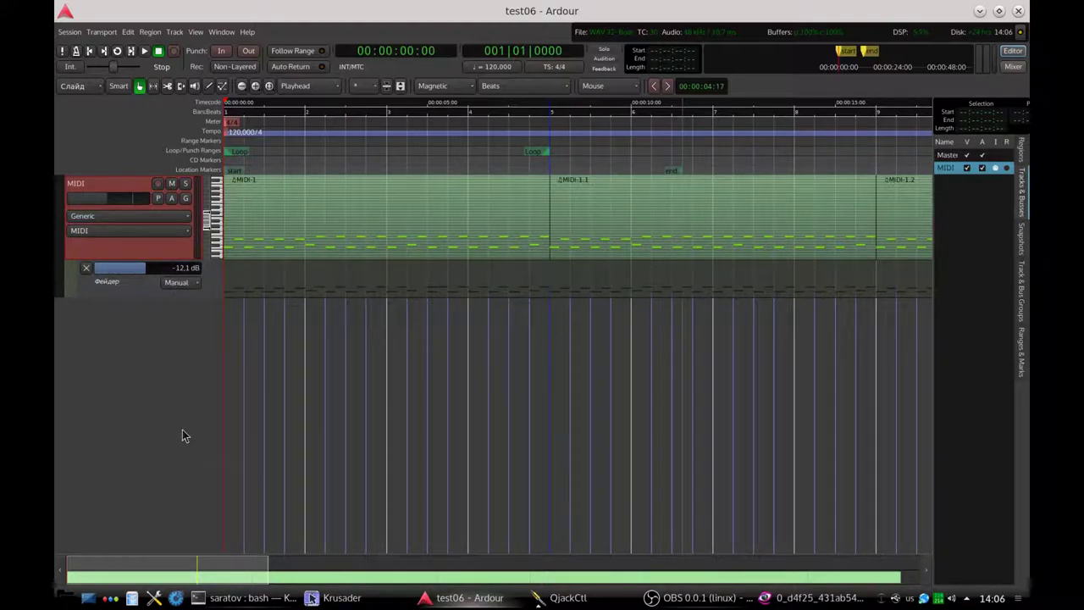
left_click(110, 287)
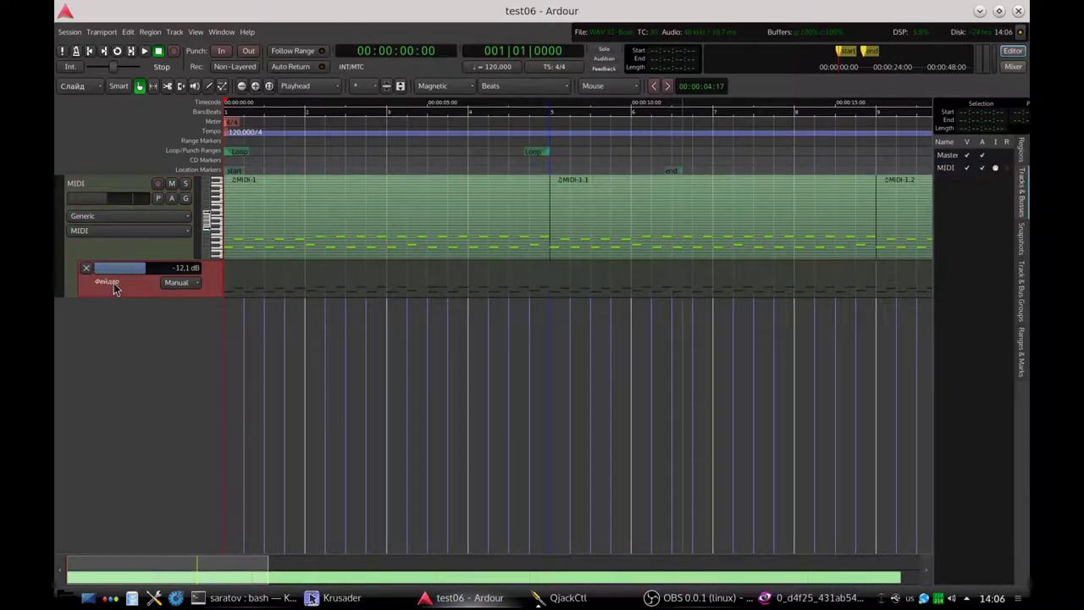
left_click(198, 286)
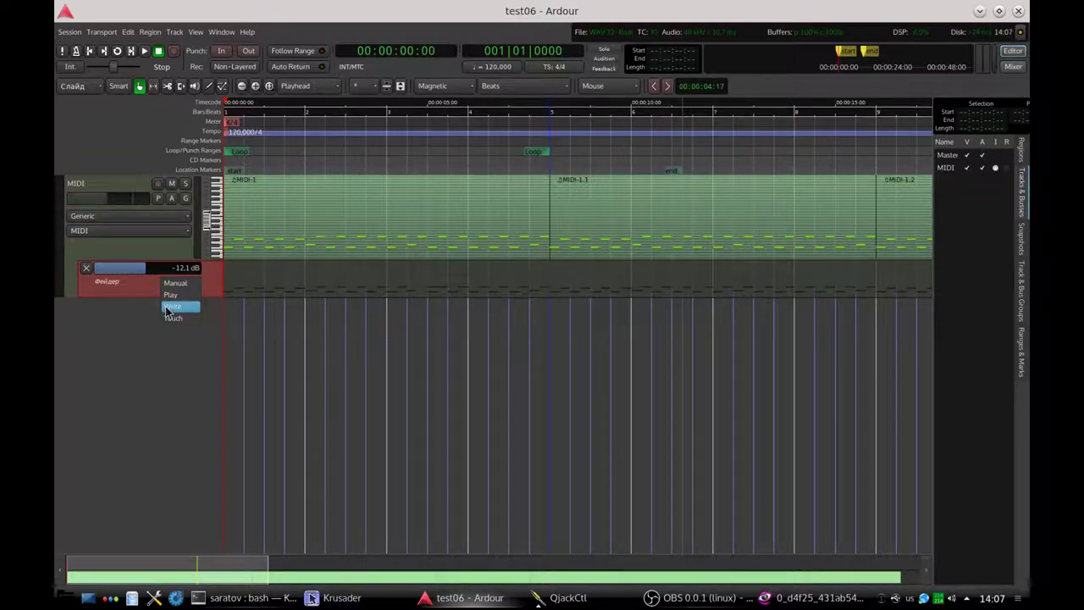
left_click(175, 283)
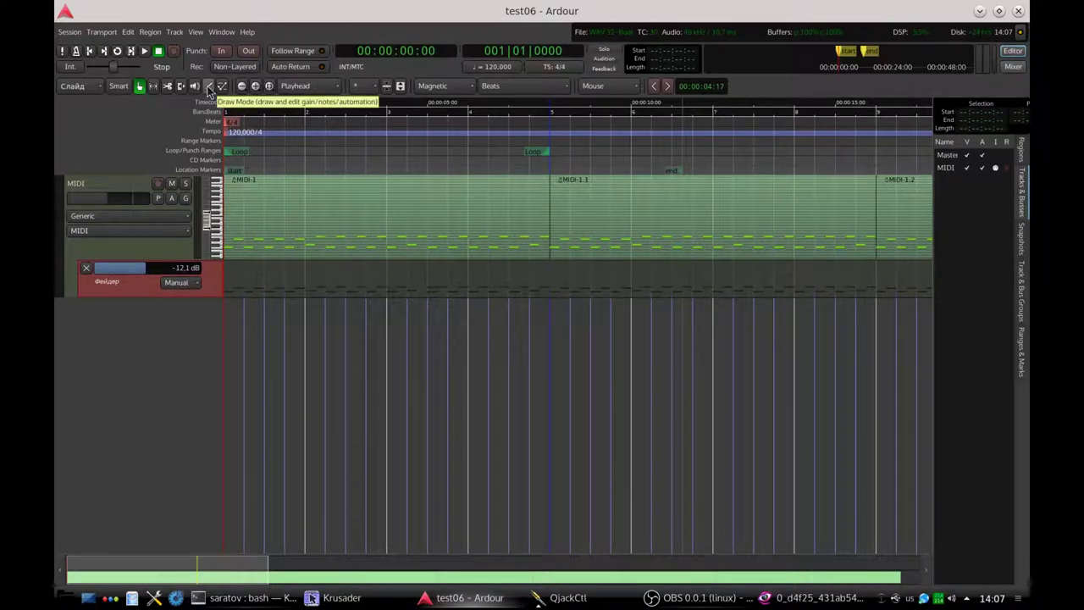
In Draw mode, add five nearly level automation points to the Fader lane from bar 1 to just past bar 5
left_click(209, 86)
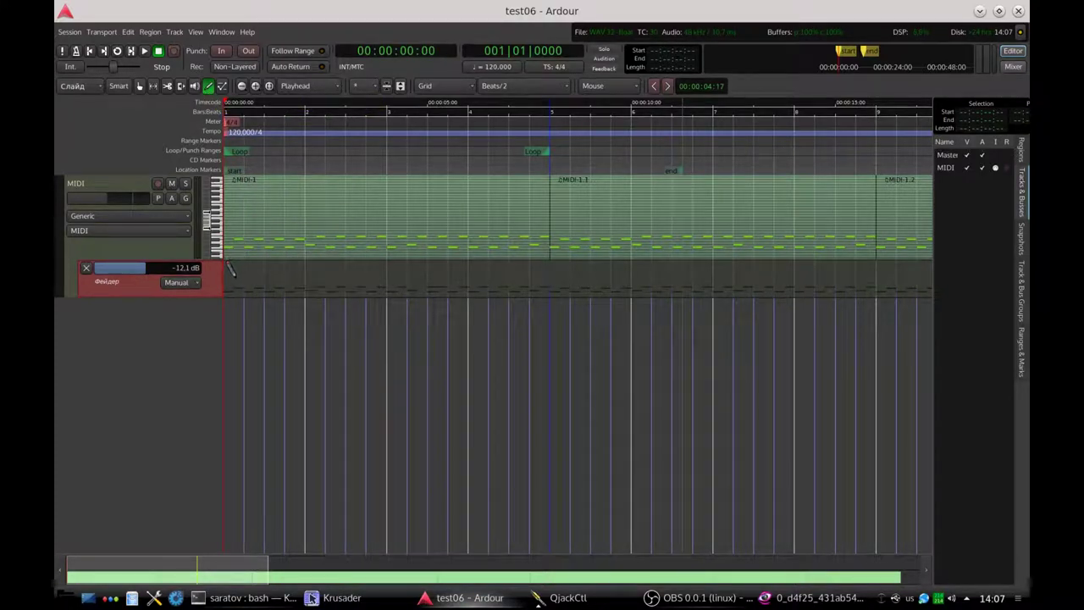
left_click_drag(222, 270, 283, 280)
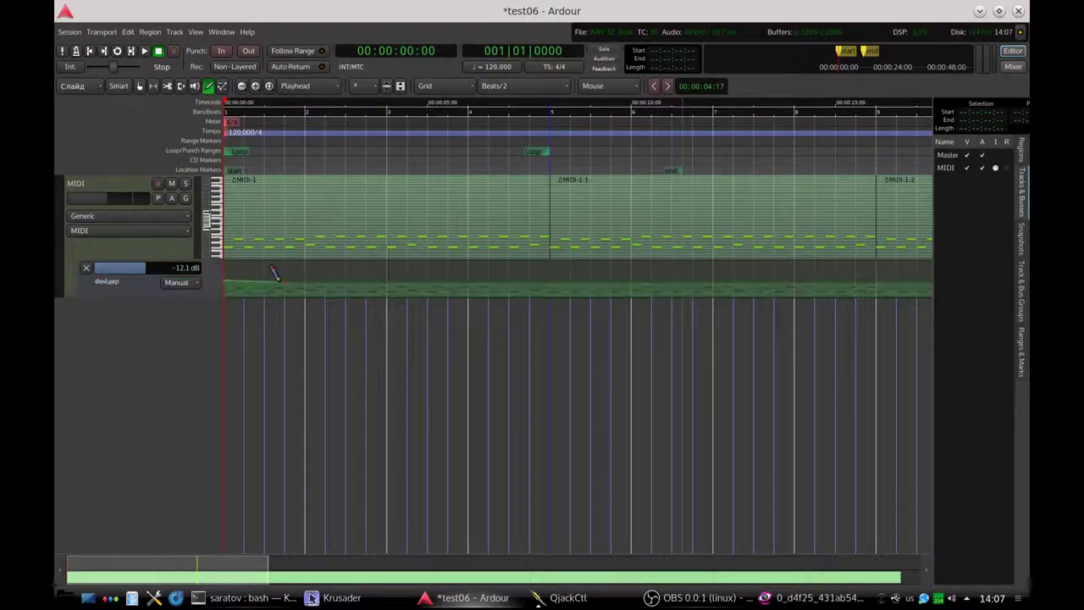
left_click_drag(355, 271, 449, 269)
left_click(552, 275)
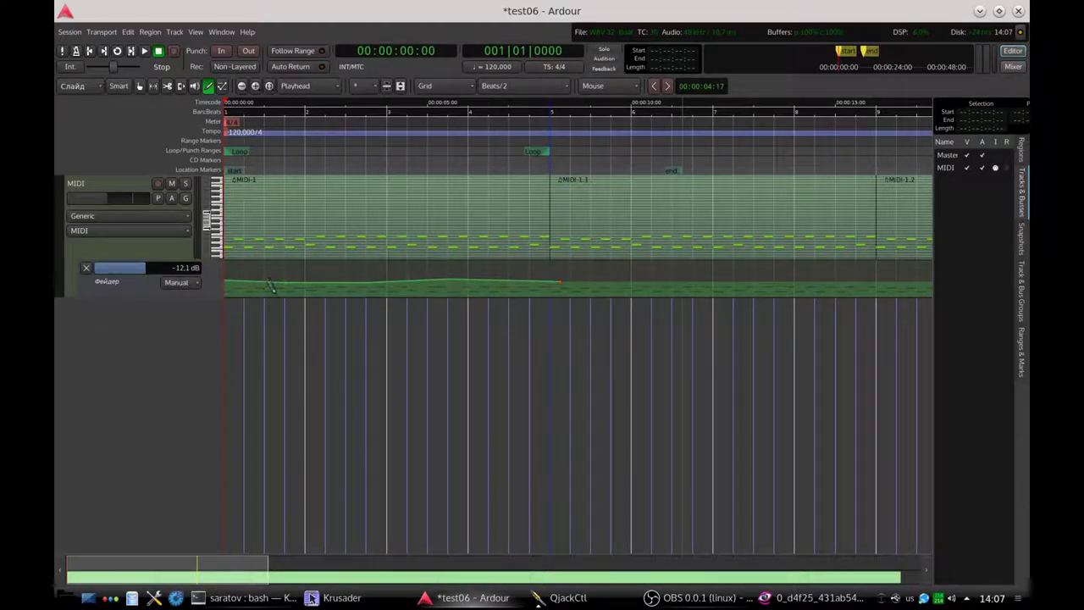
Raise the second fader automation point to about 1.7 dB and pull the third point down near the lane's bottom
mouse_move(293, 280)
mouse_move(284, 281)
left_mouse_down()
mouse_move(291, 263)
mouse_move(293, 290)
mouse_move(292, 263)
left_mouse_up()
mouse_move(294, 260)
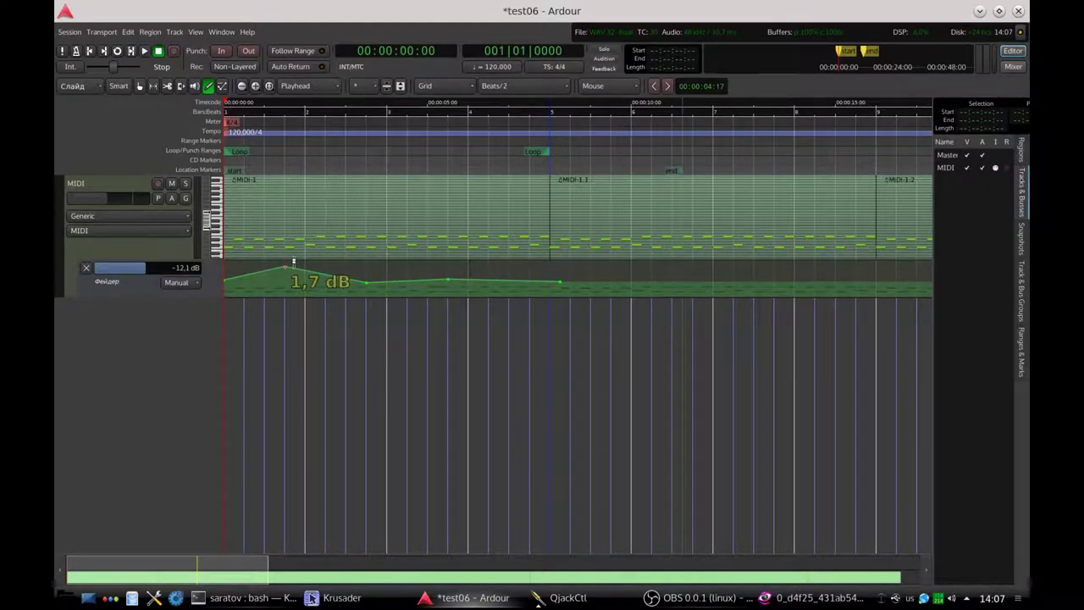
left_click(294, 260)
left_click_drag(364, 280, 366, 293)
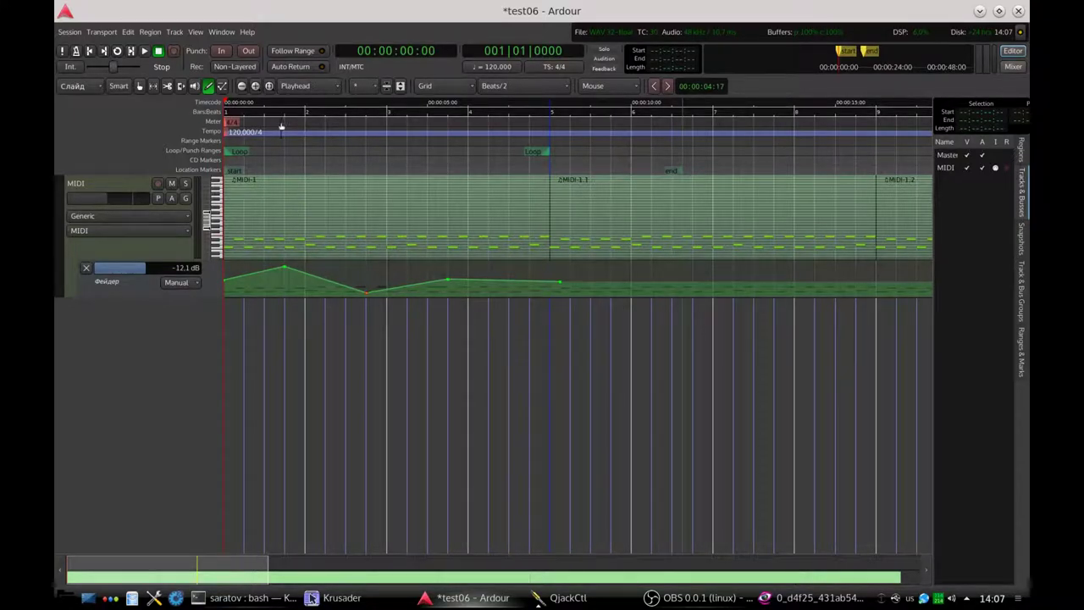
Lower the first automation point to the lane's bottom, raise the second to its top, and shift the third earlier to about mid-bar 2
left_click_drag(221, 274, 227, 301)
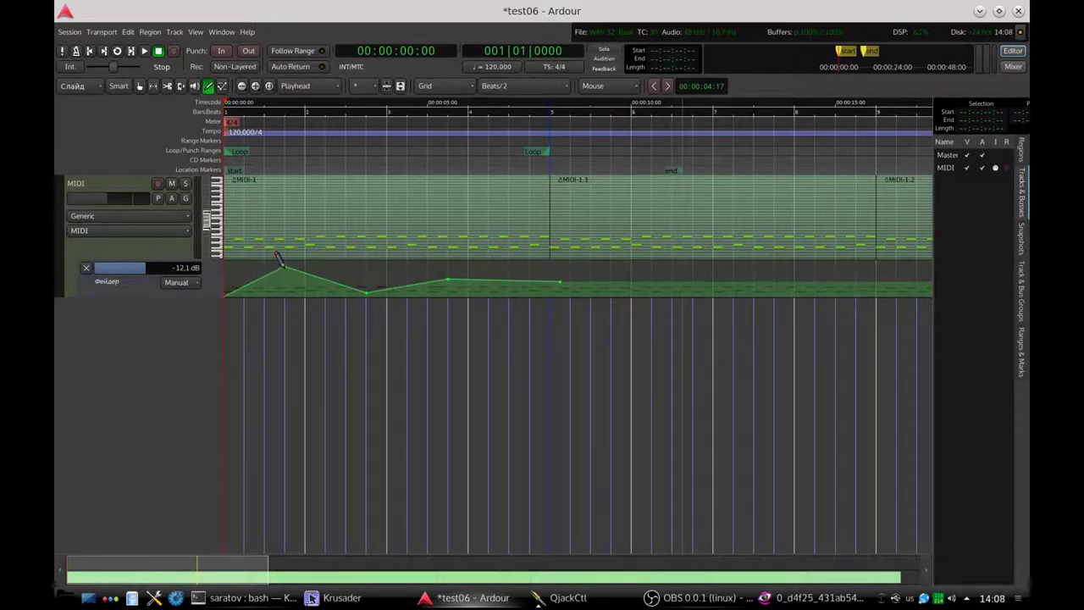
mouse_move(295, 262)
left_click_drag(294, 262, 294, 256)
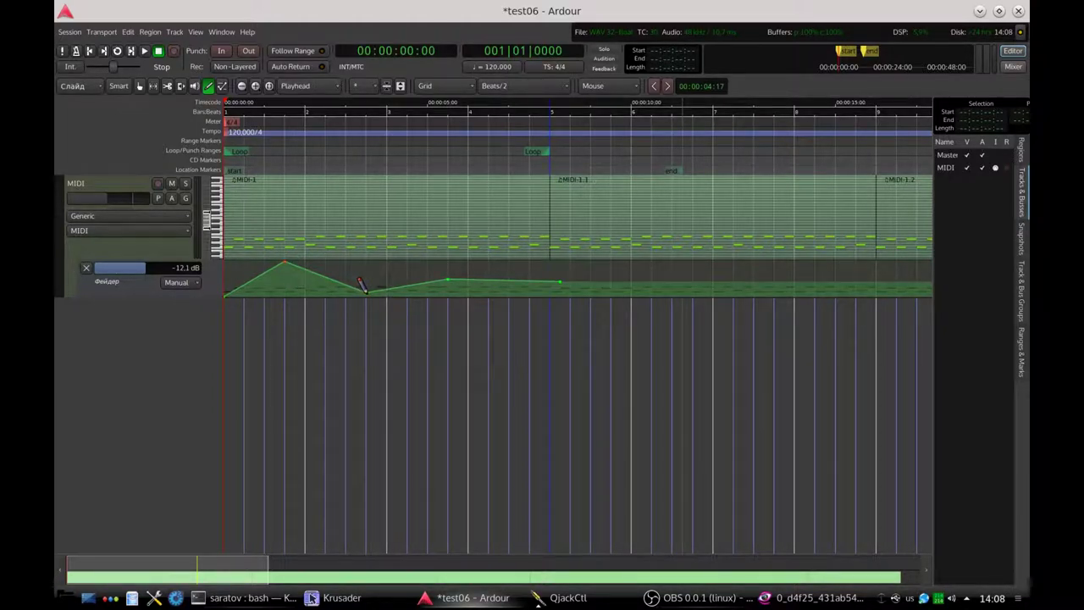
left_click_drag(364, 291, 337, 290)
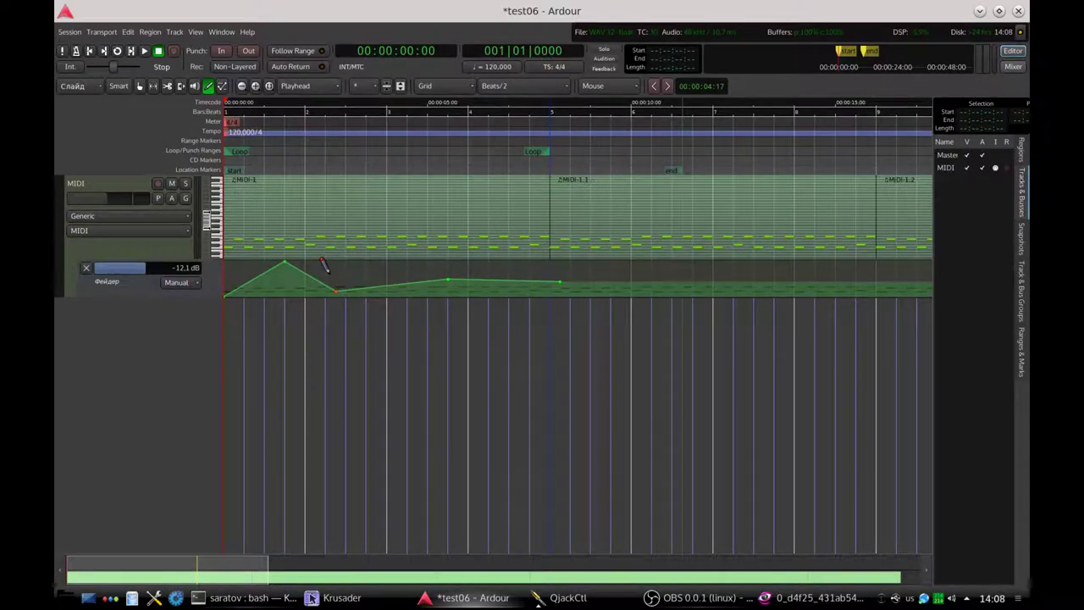
mouse_move(344, 287)
Set the Fader automation lane to Play mode and play back roughly the first three bars to hear the volume curve
left_click(179, 294)
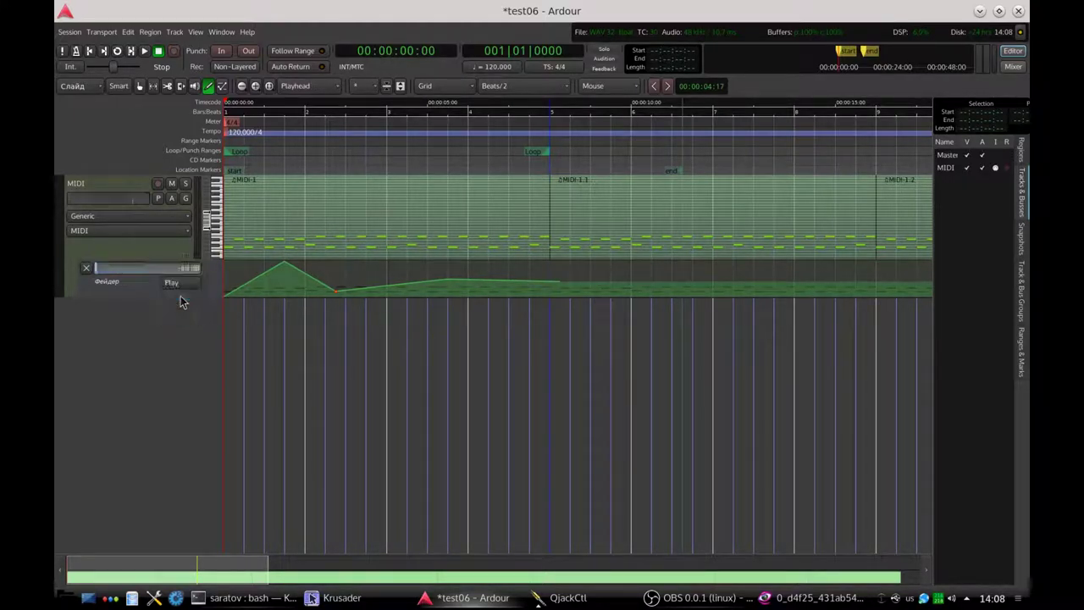
left_click(143, 53)
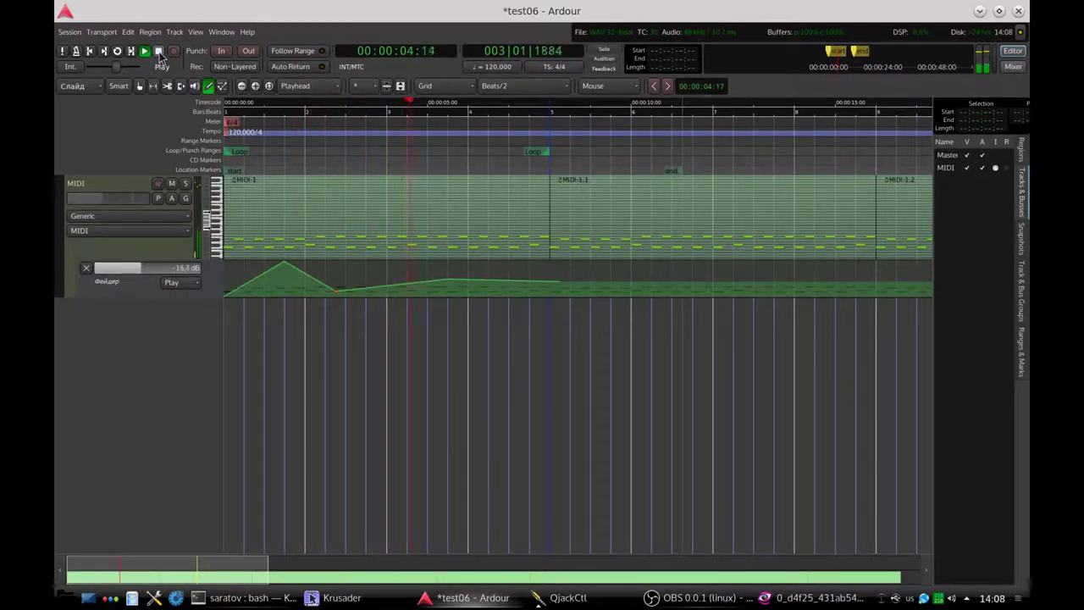
left_click(158, 52)
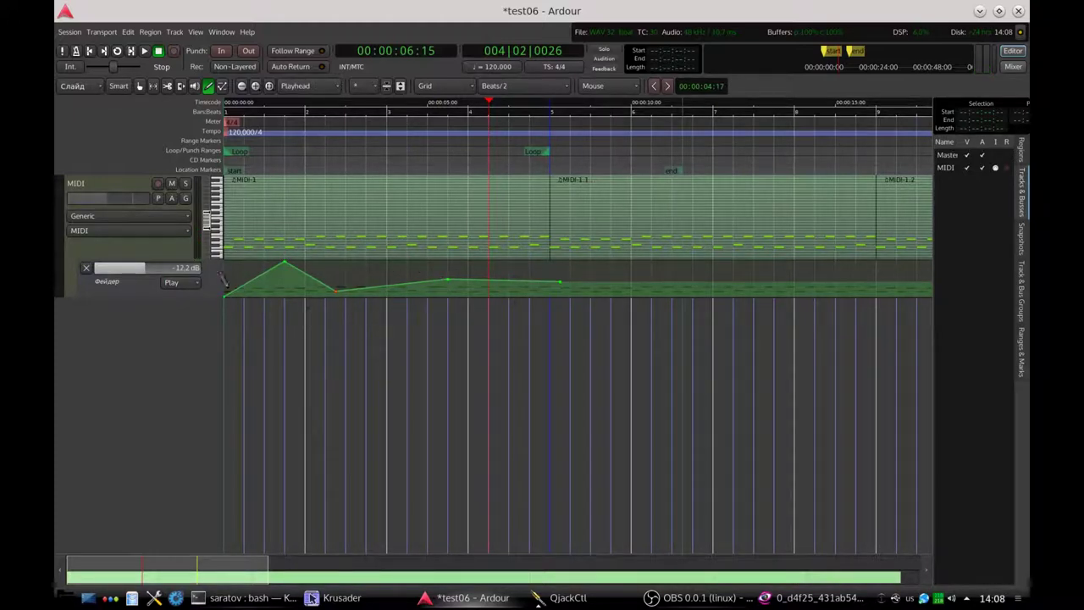
Hide the MIDI track's Fader automation lane and show it again
left_click(86, 269)
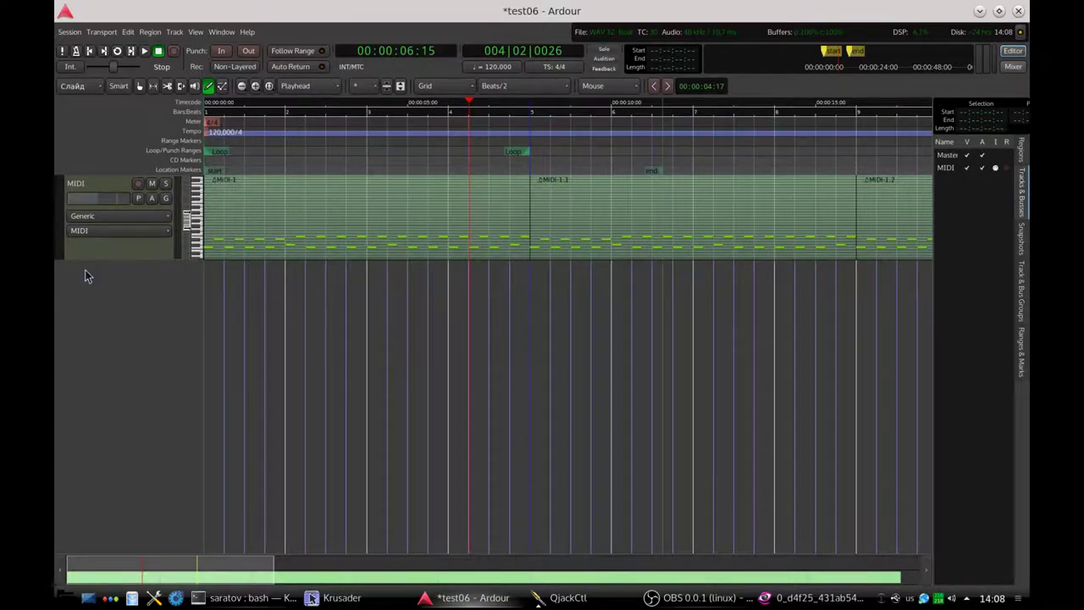
left_click(152, 197)
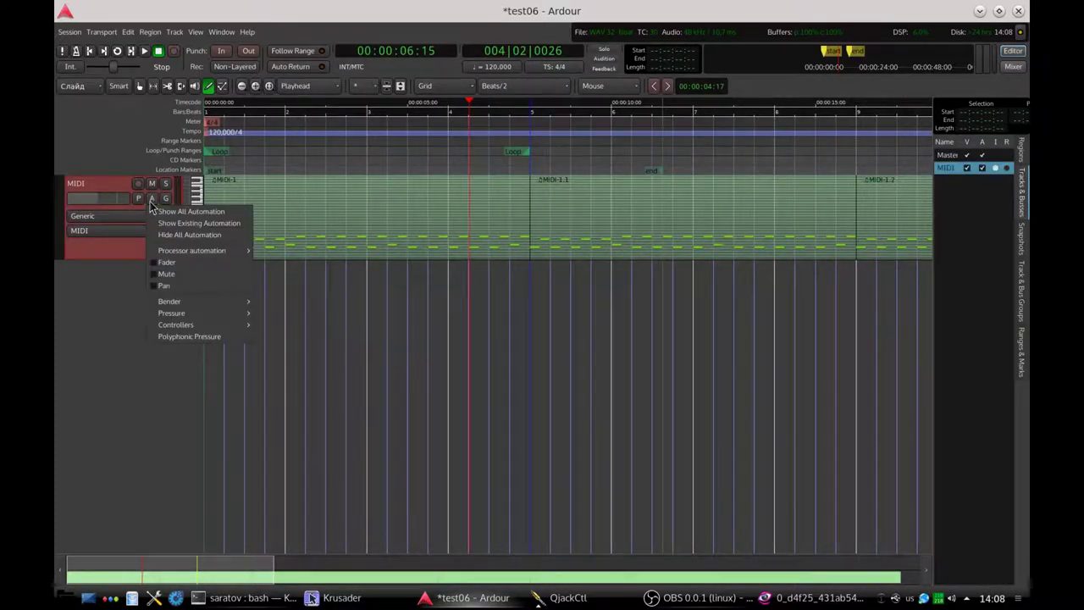
left_click(161, 263)
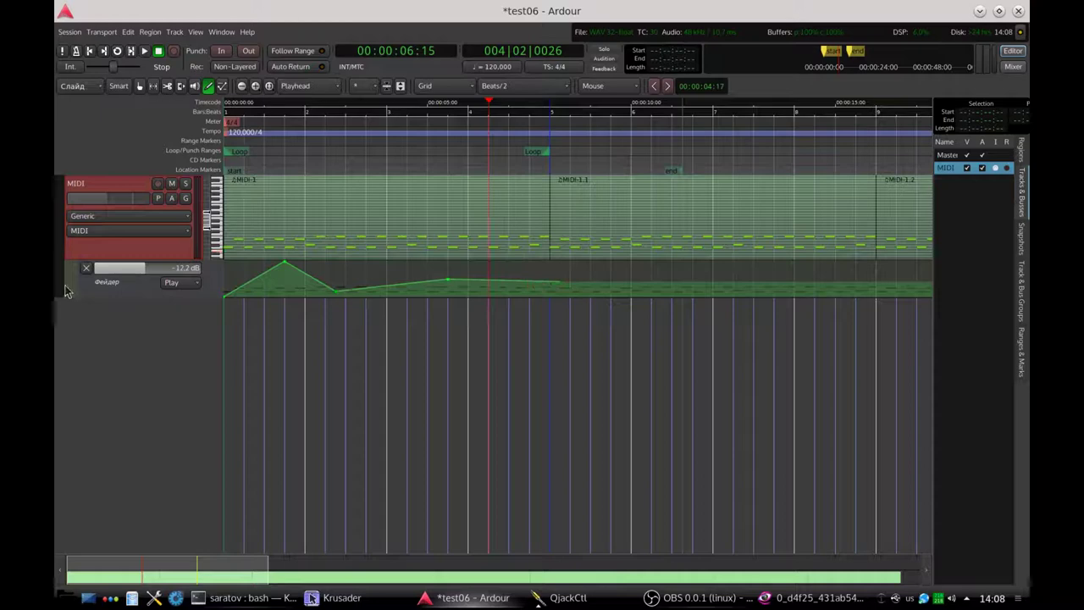
In internal edit mode, select the last three fader automation points and delete them
left_click(223, 86)
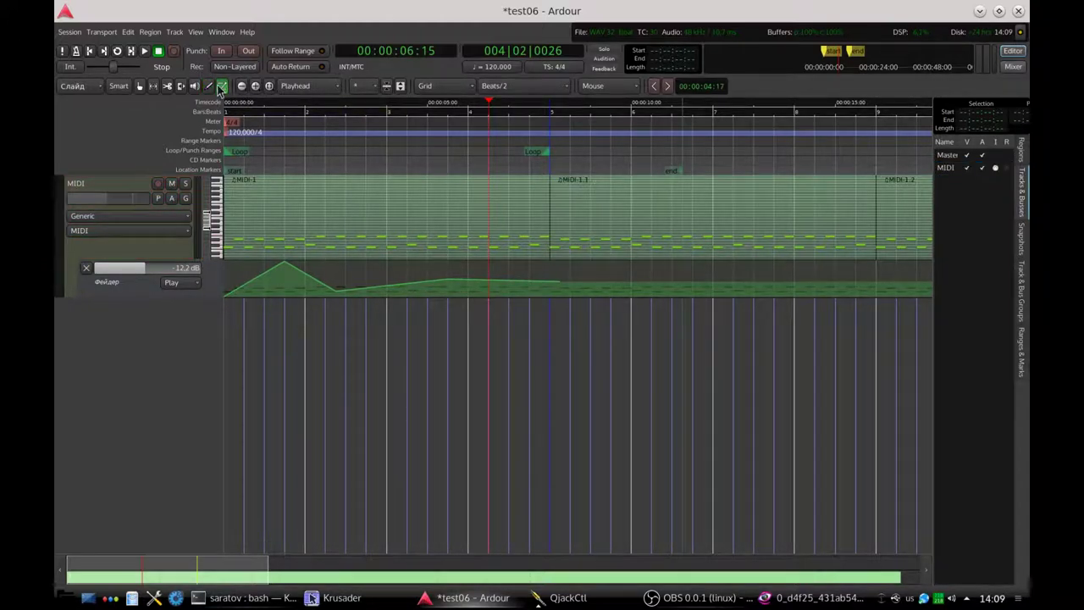
left_click(227, 268)
left_click_drag(227, 269, 576, 298)
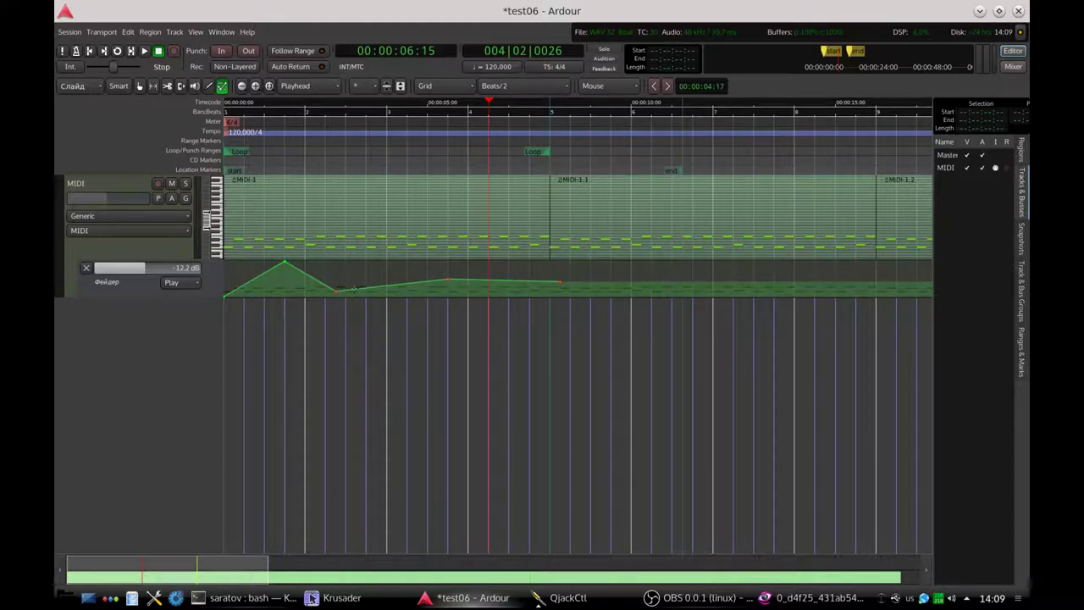
key("Delete")
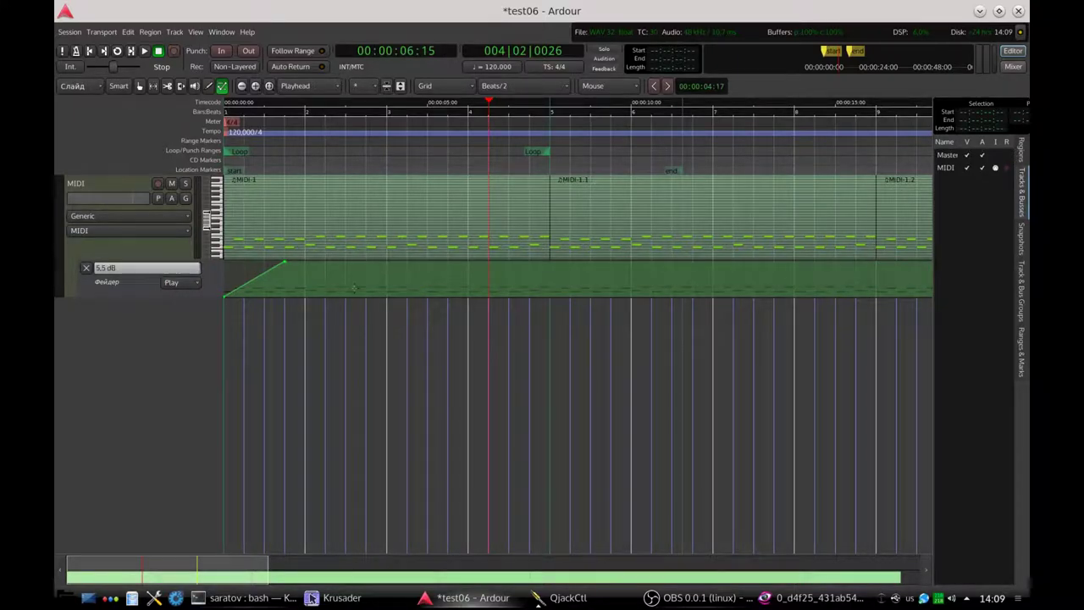
Delete all remaining points from the MIDI track's fader automation lane and save the session
left_click_drag(312, 282, 247, 259)
key("Delete")
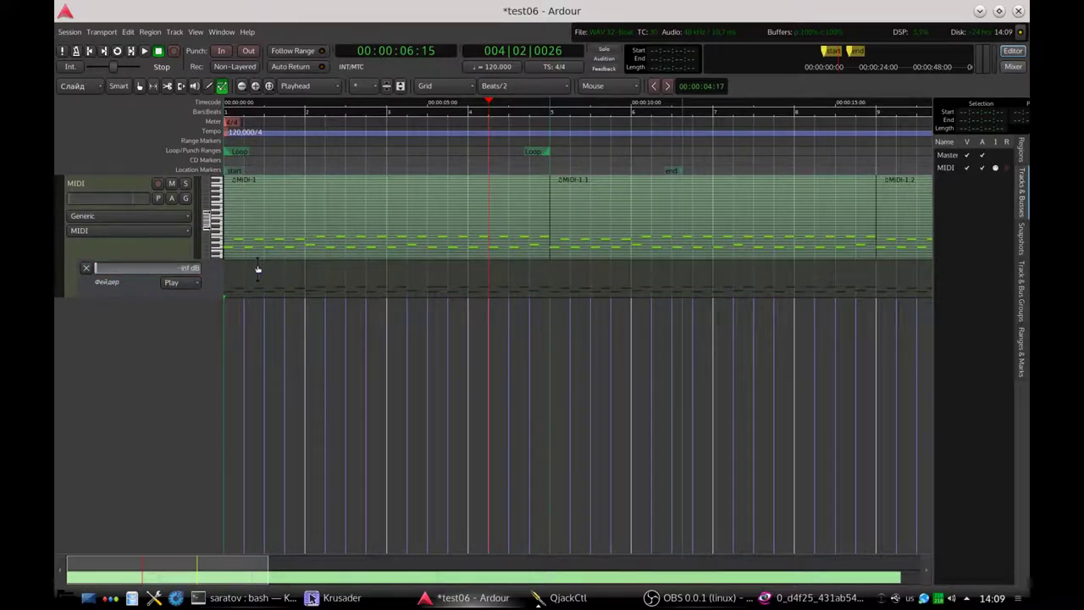
left_click_drag(235, 299, 242, 273)
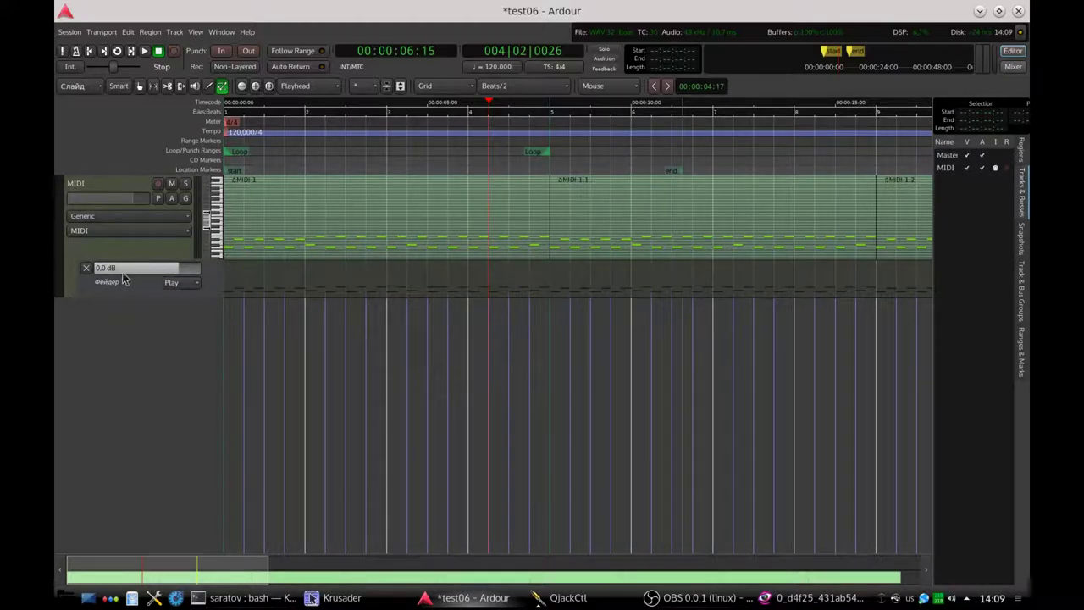
left_click(69, 31)
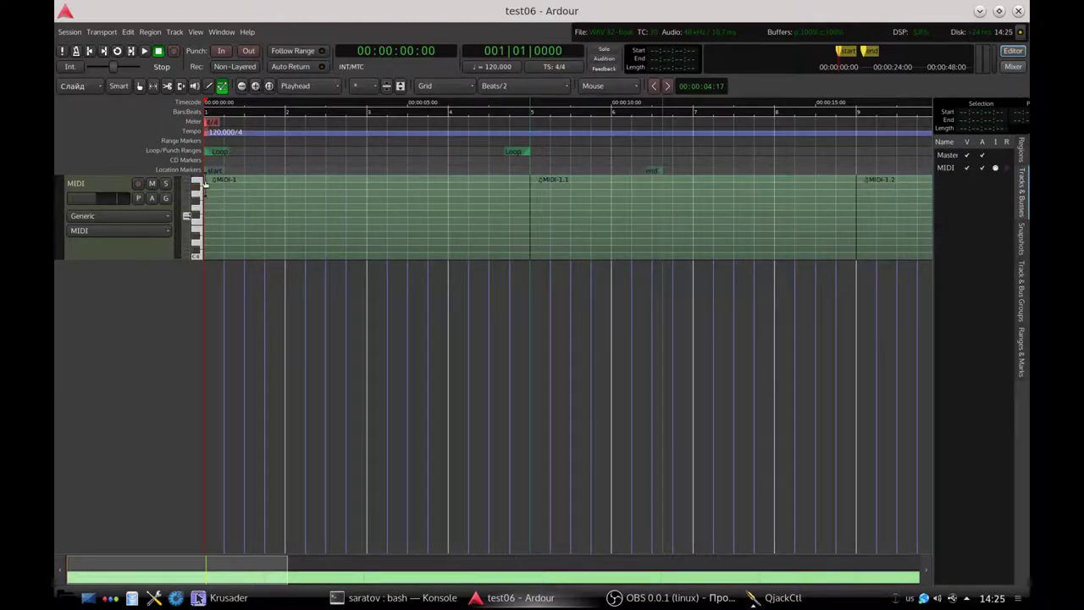
Show the Pan automation lanes for the MIDI track
left_click(153, 200)
left_click(155, 205)
left_click(154, 203)
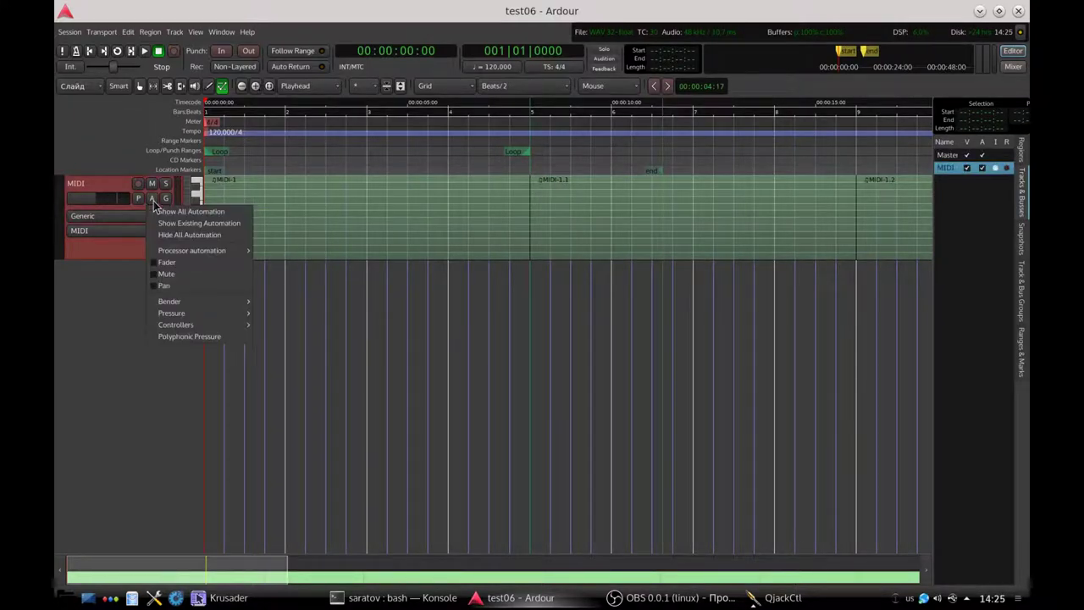
left_click(167, 287)
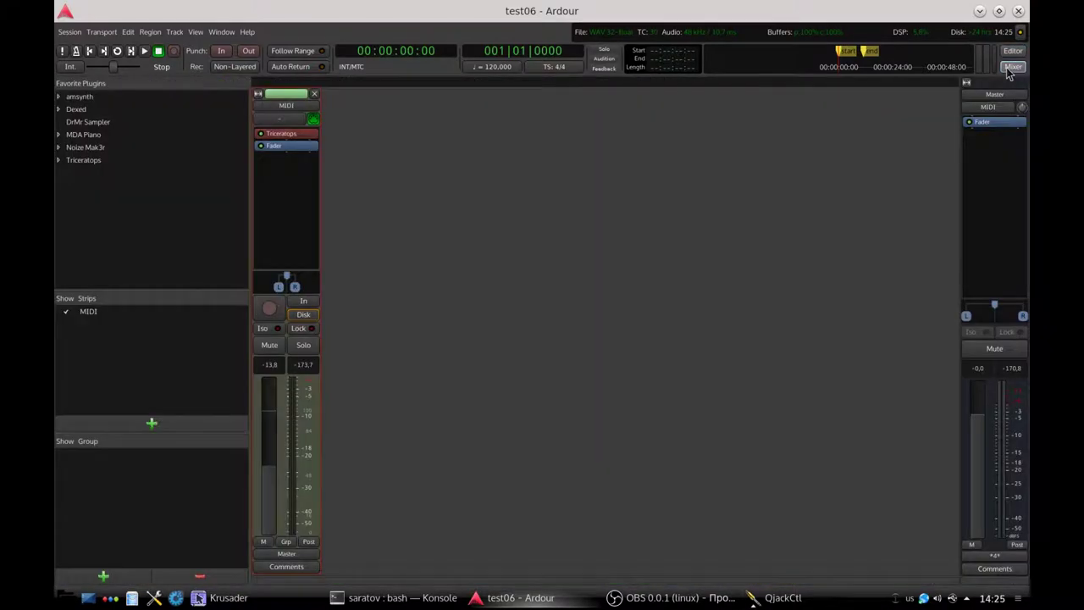
In the mixer, widen the MIDI track's stereo panner to about 96%, narrow it to 39%, and return to the editor
left_click(1013, 66)
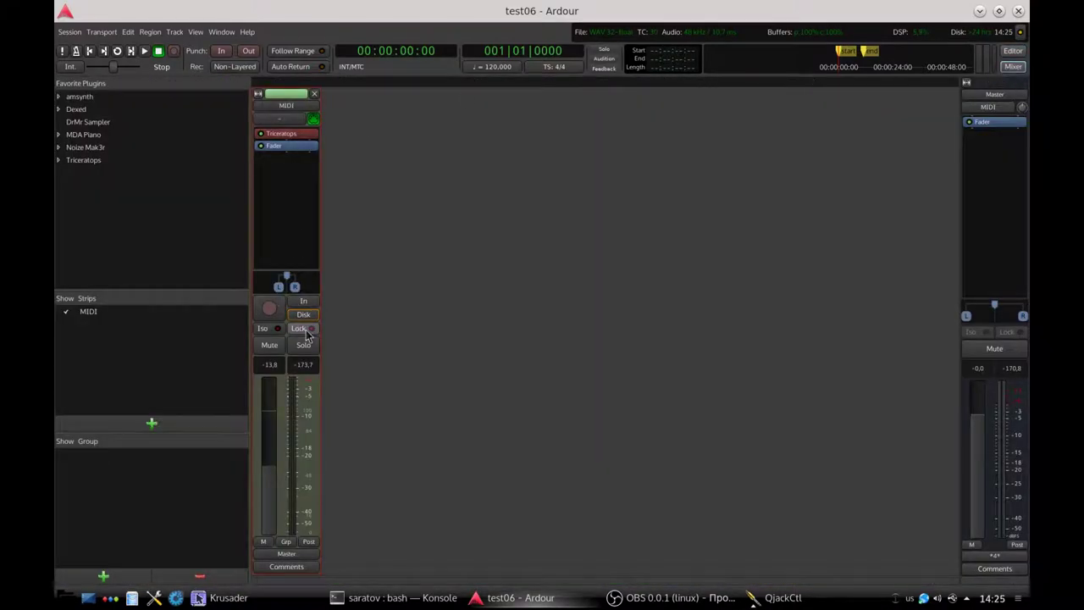
mouse_move(279, 286)
left_mouse_down()
mouse_move(257, 288)
mouse_move(288, 282)
mouse_move(268, 290)
left_mouse_up()
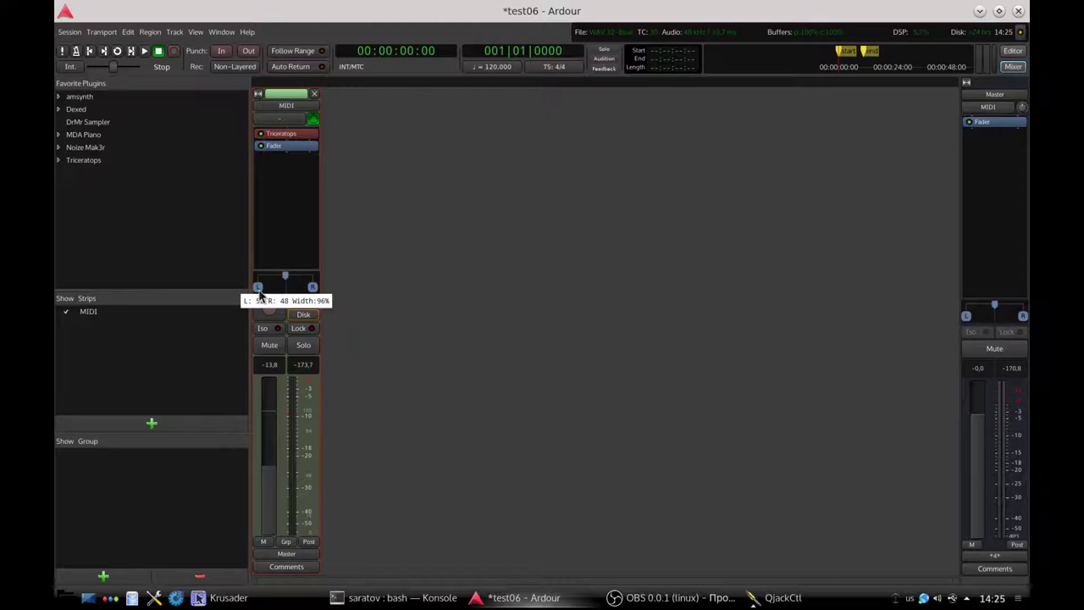
mouse_move(259, 291)
left_mouse_down()
mouse_move(292, 280)
mouse_move(270, 279)
mouse_move(273, 292)
left_mouse_up()
left_click(1011, 52)
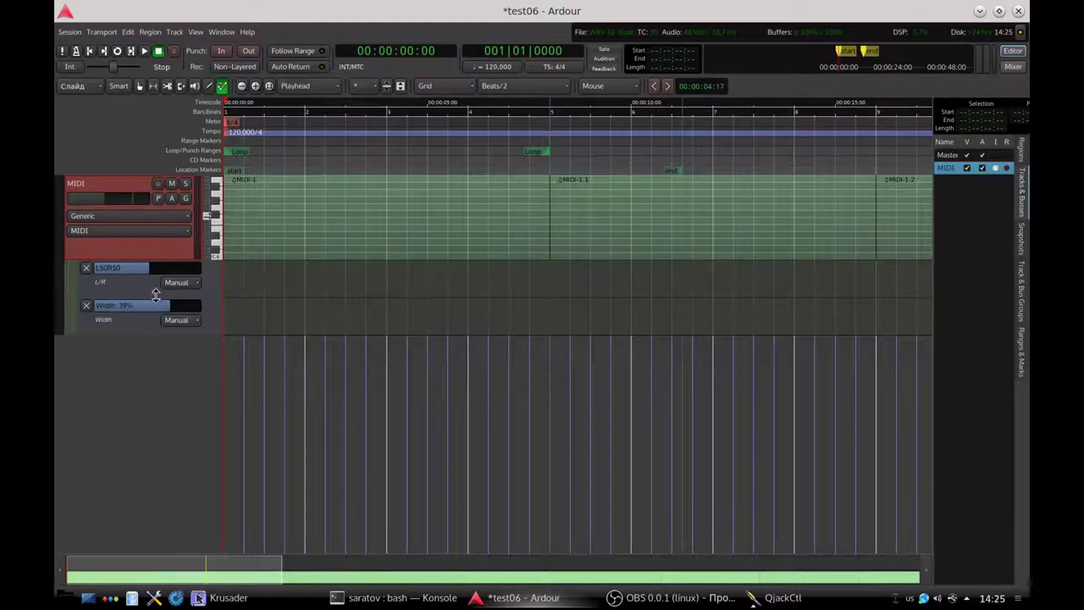
Reduce the MIDI track's pan Width to 16% in its automation lane
scroll(155, 306, "down", 1)
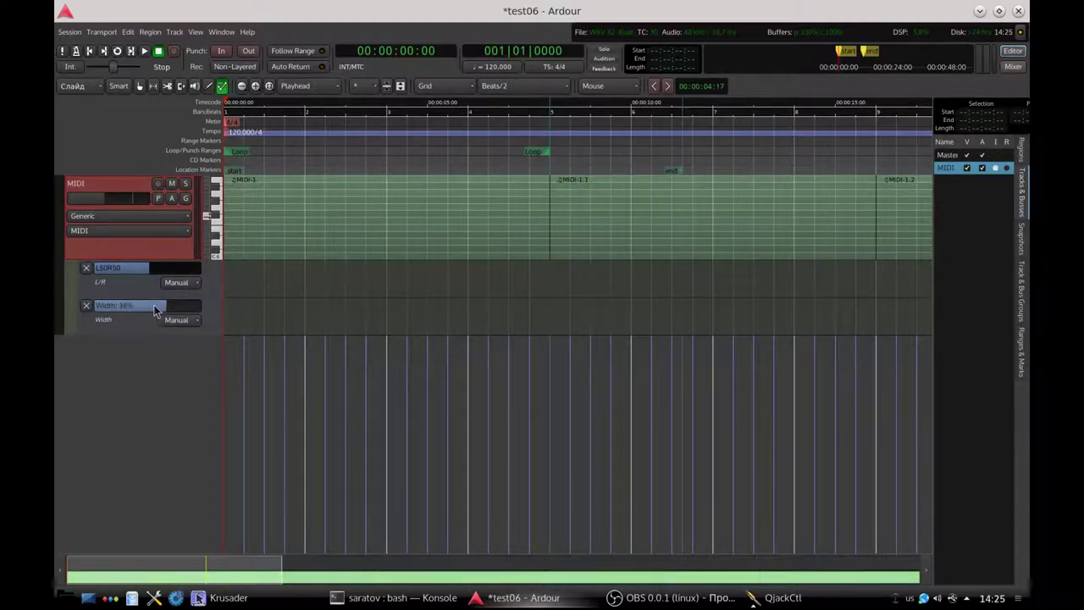
scroll(155, 310, "down", 20)
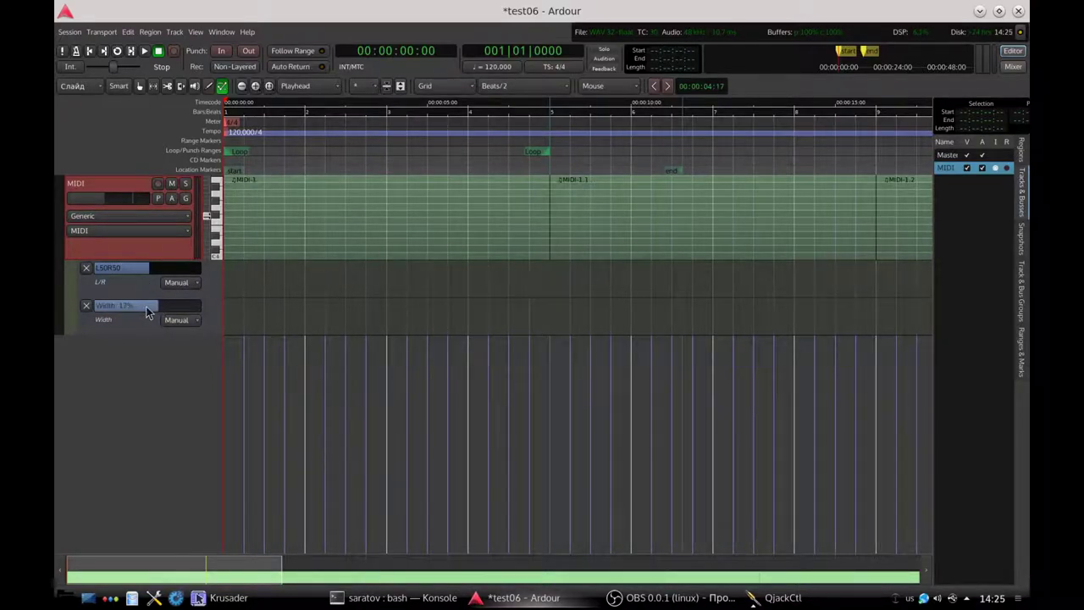
scroll(146, 312, "up", 2)
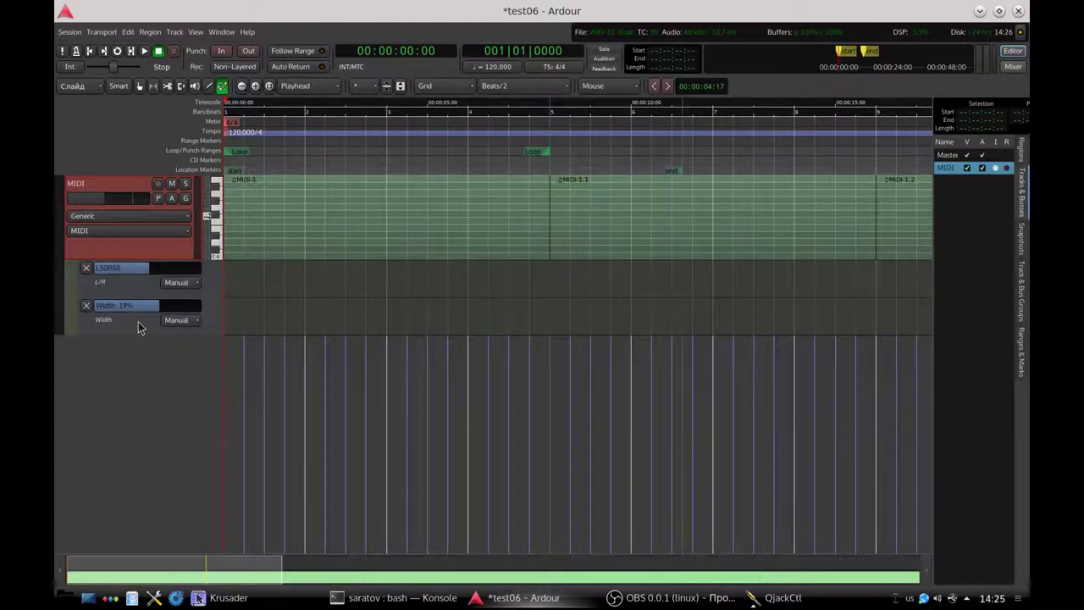
scroll(139, 306, "down", 3)
Draw six automation points across bars 1 to 7 of the L/R lane, and reshape the first ones into a peak near bar 2
left_click(207, 88)
left_click(227, 269)
left_click(325, 279)
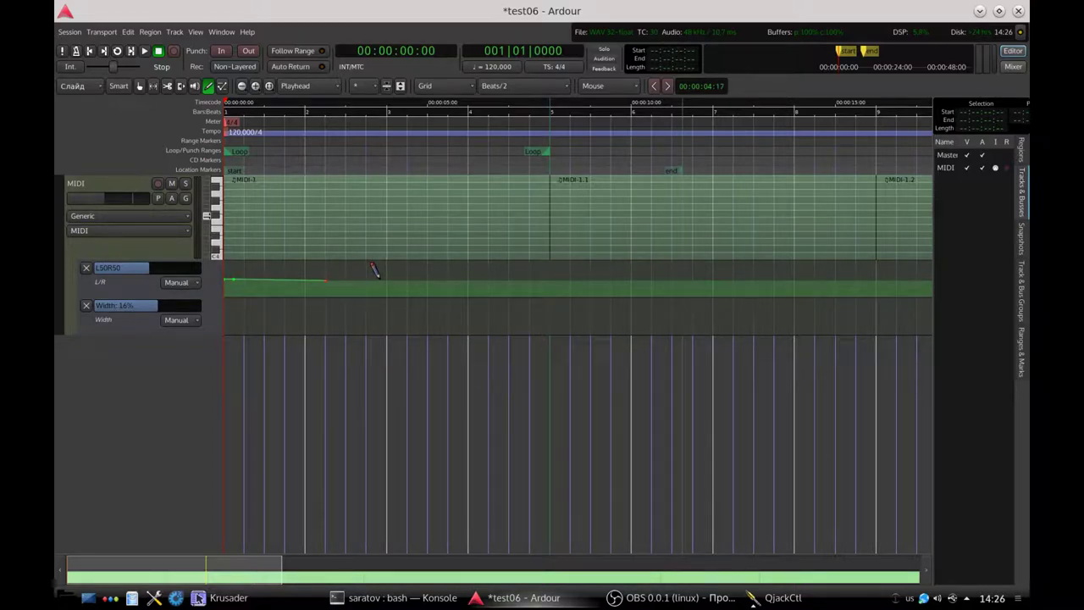
left_click(386, 280)
left_click(519, 281)
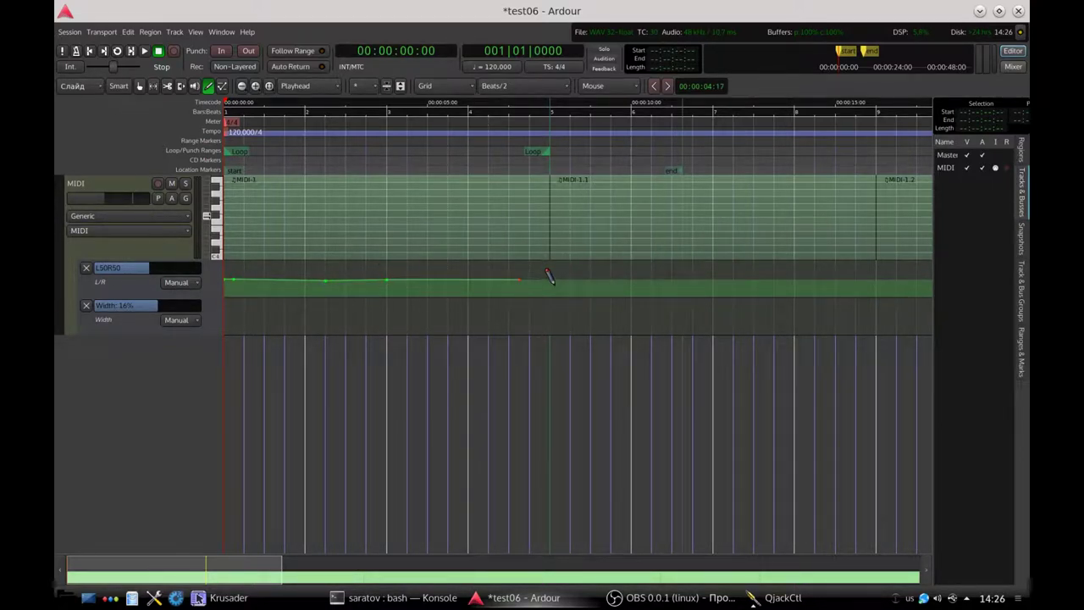
left_click(609, 283)
left_click(721, 283)
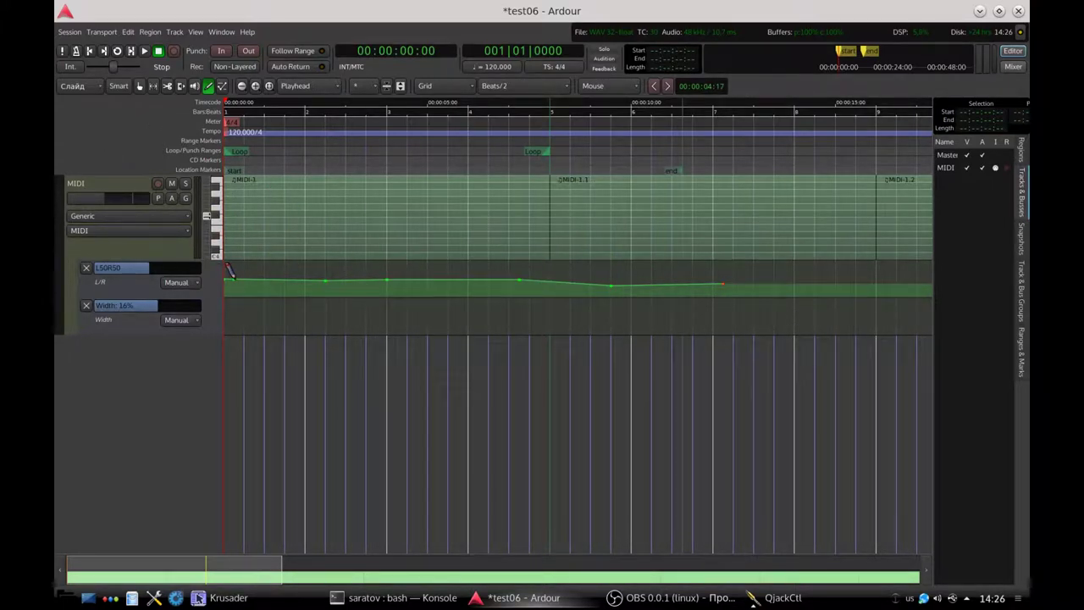
mouse_move(228, 269)
left_mouse_down()
mouse_move(243, 274)
mouse_move(233, 280)
mouse_move(295, 262)
mouse_move(391, 258)
left_mouse_up()
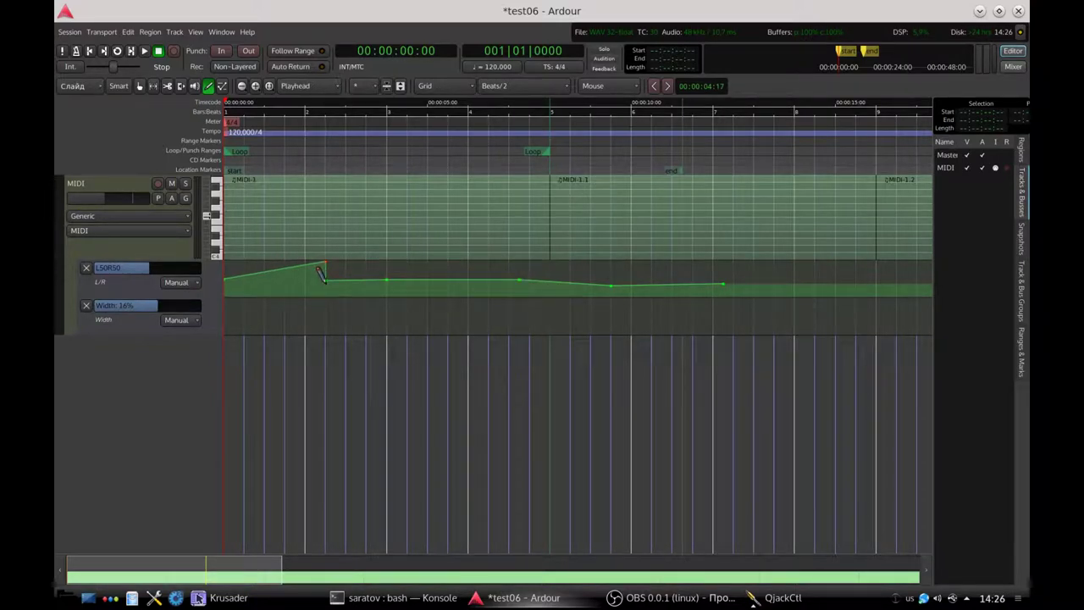
left_click_drag(319, 269, 355, 284)
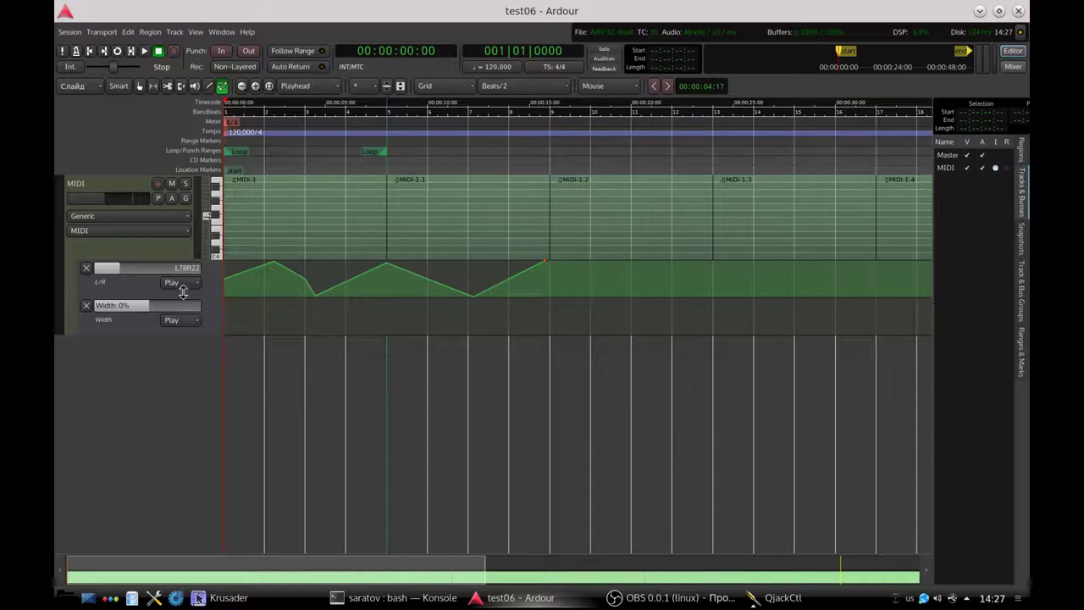
Keep the L/R automation lane in Play mode and play back from the start to about the end of bar 8
left_click(174, 284)
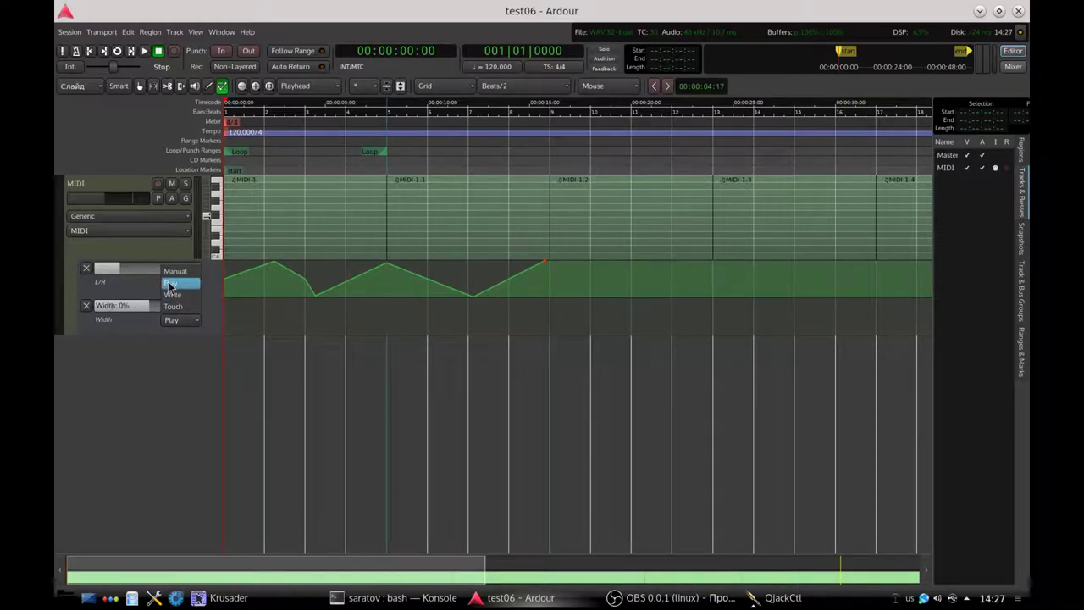
left_click(171, 284)
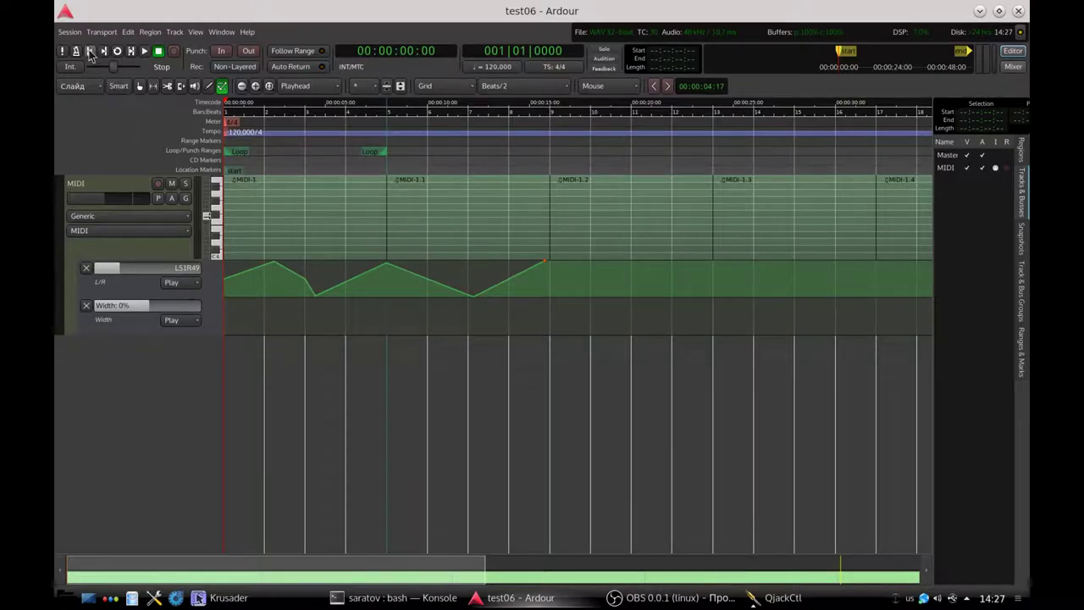
left_click(144, 50)
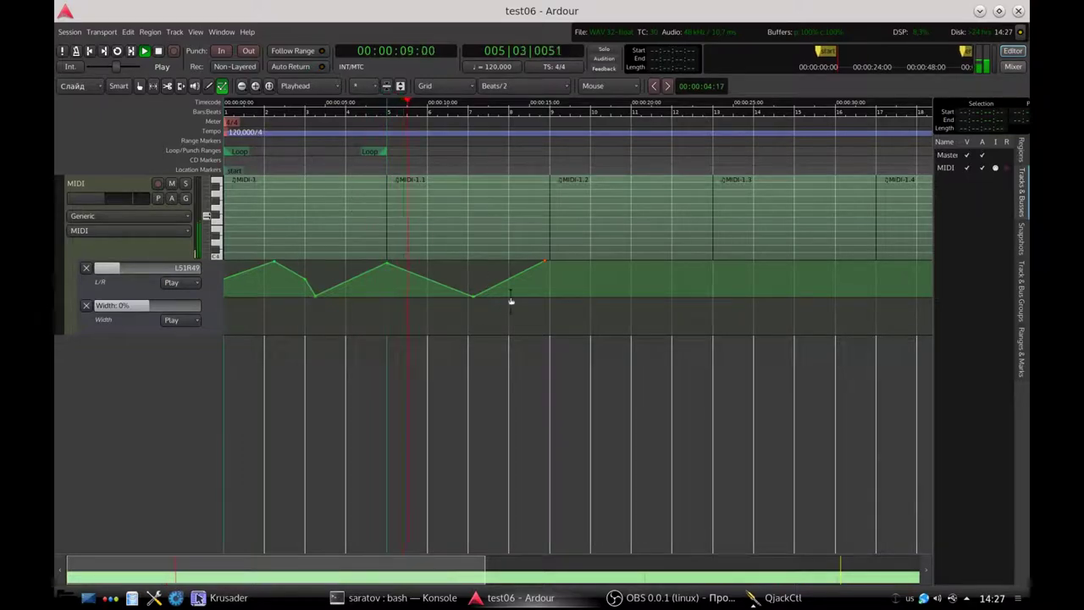
left_click(158, 53)
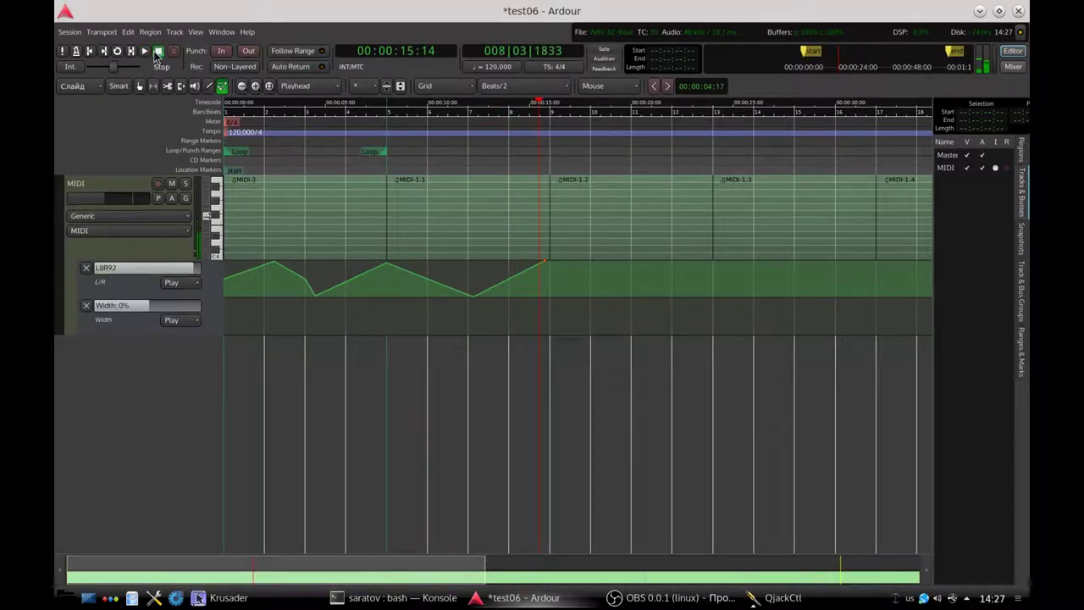
Check the MIDI track's automated panner in the mixer and set the L/R automation lane to Manual mode
left_click(1013, 66)
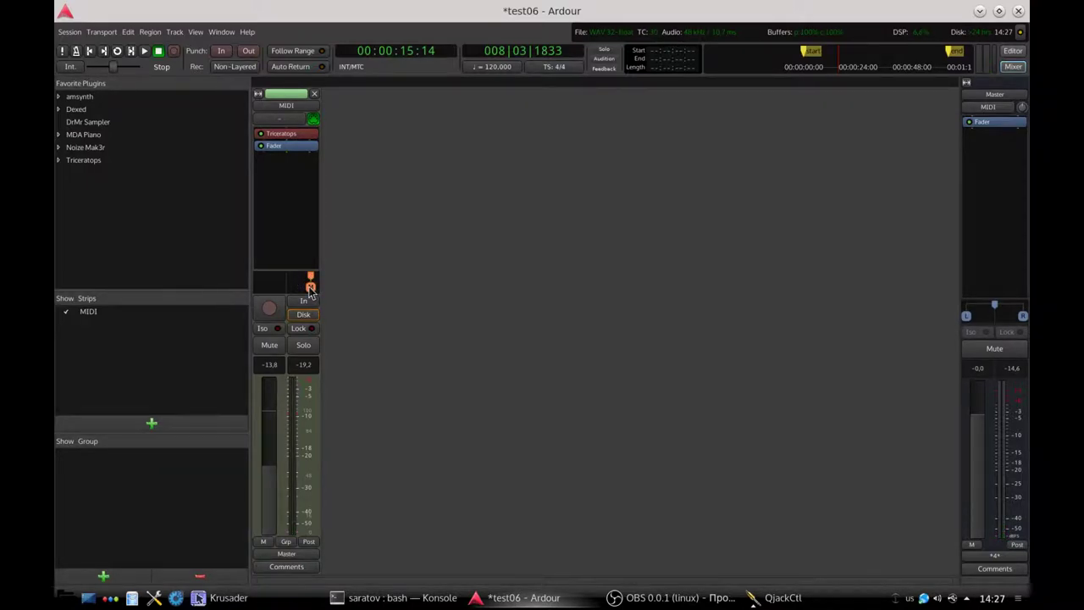
left_click(1012, 51)
left_click(190, 285)
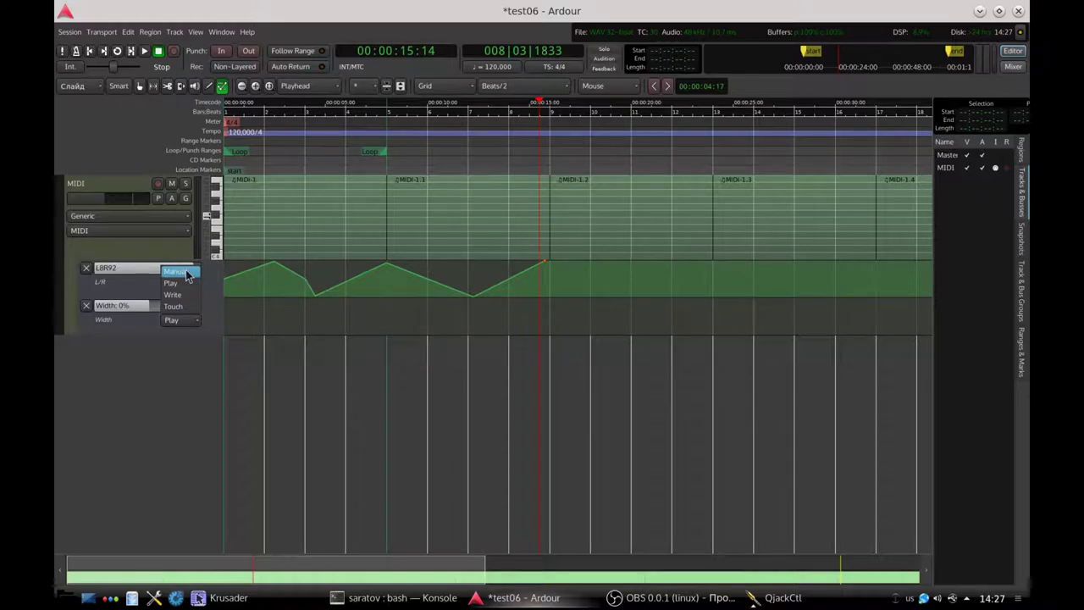
left_click(186, 270)
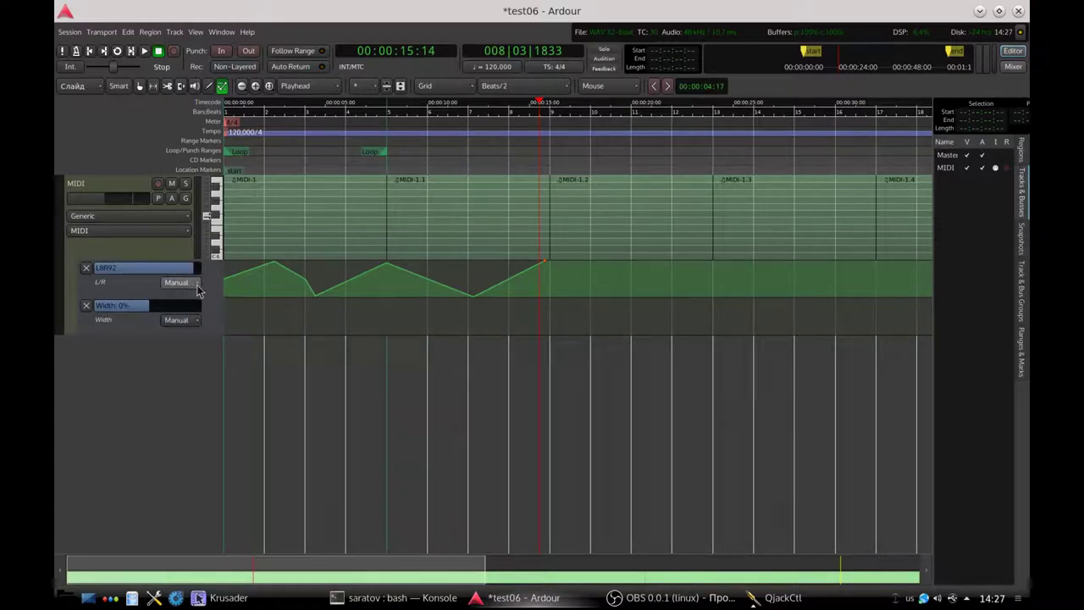
In the mixer, move the MIDI track's panner to about center and switch its pan mode to Stereo Balance
left_click(1012, 66)
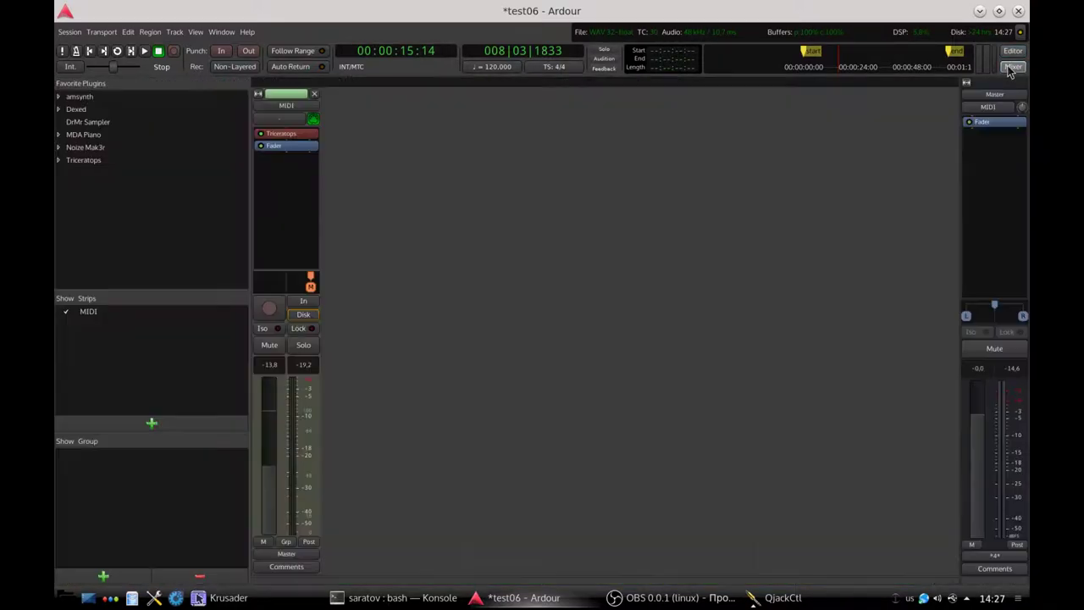
left_click_drag(312, 286, 287, 287)
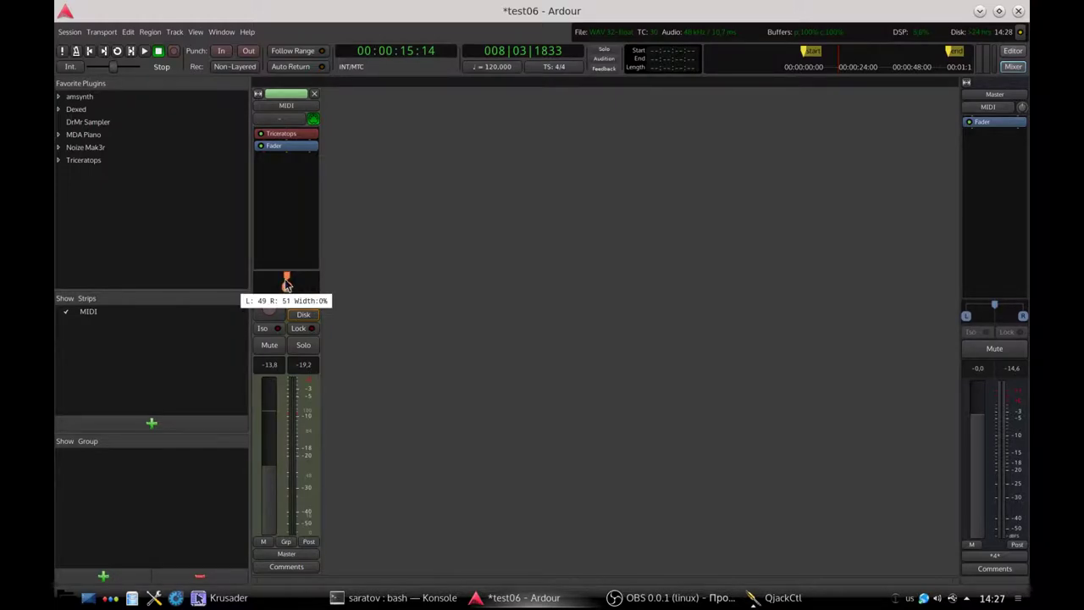
right_click(286, 285)
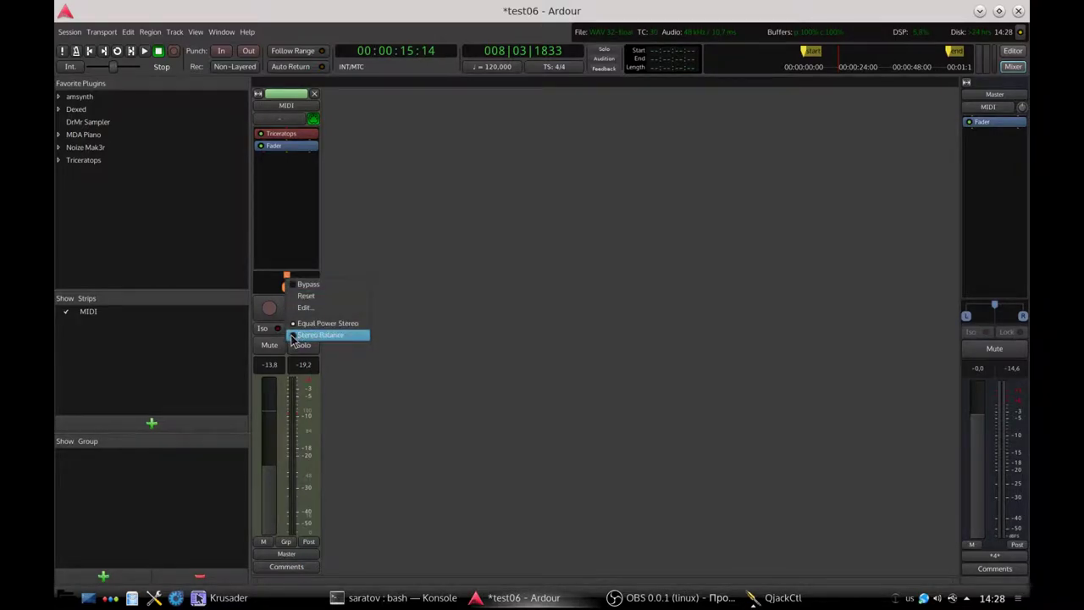
left_click(320, 335)
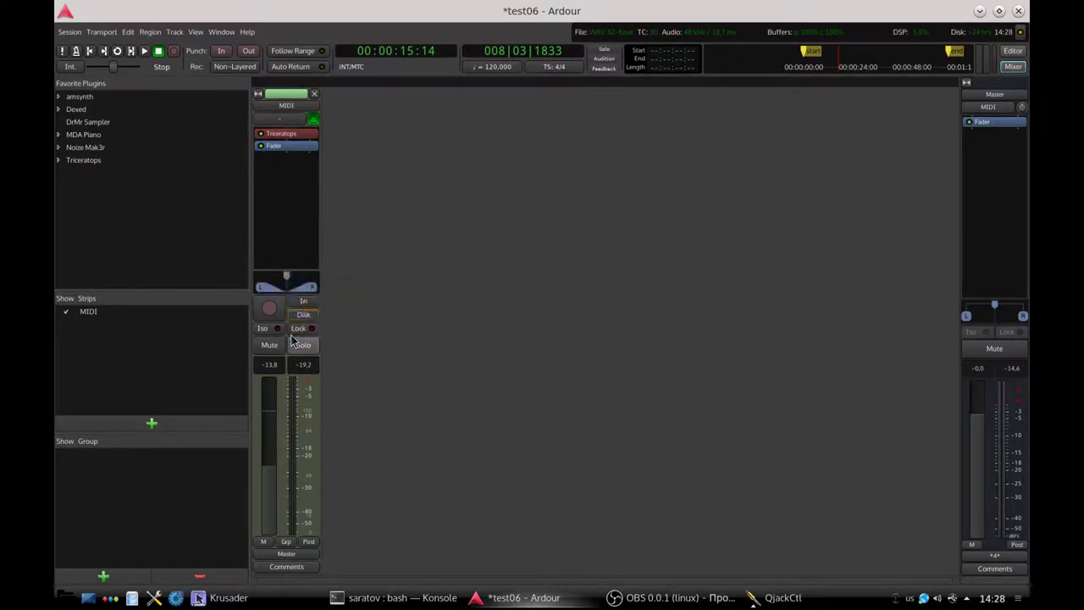
Try shifting the MIDI track's stereo balance around the center, leave it at L50R50, and return to the editor
mouse_move(286, 282)
left_mouse_down()
mouse_move(252, 293)
mouse_move(290, 286)
left_mouse_up()
mouse_move(290, 286)
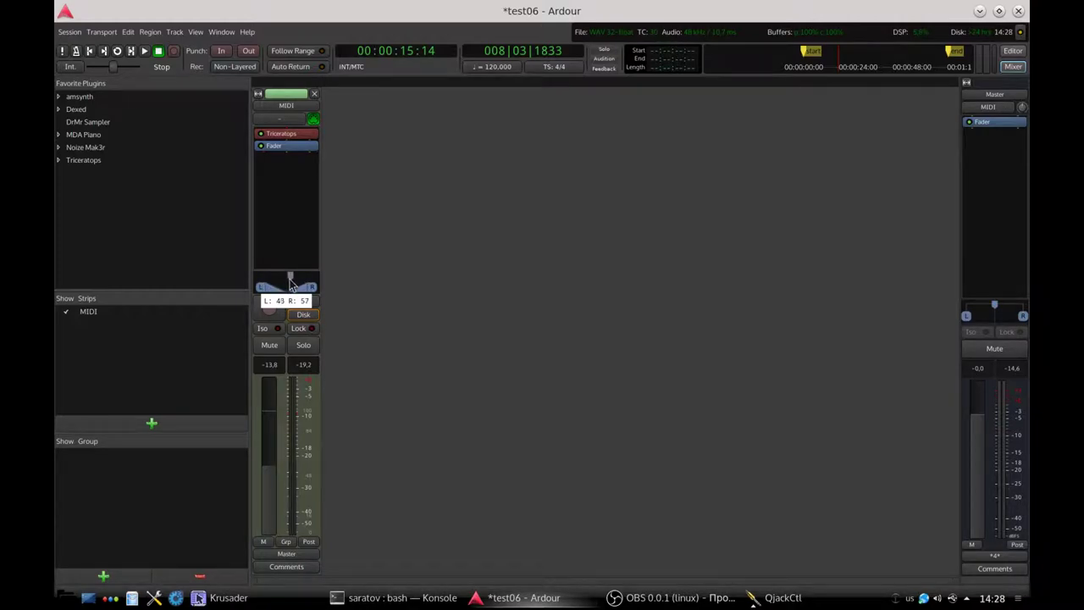
left_click(1013, 51)
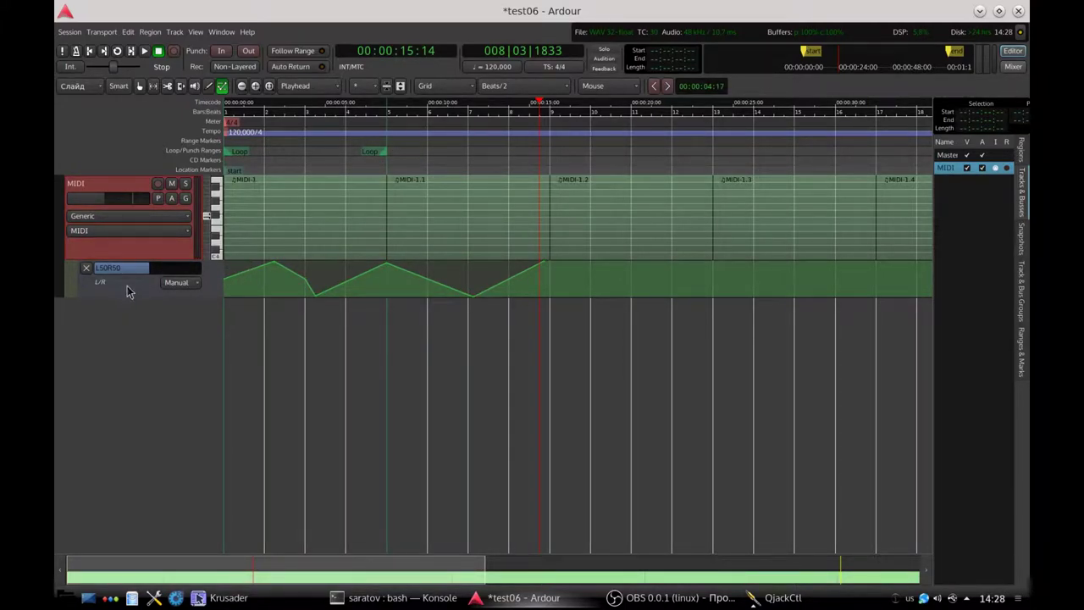
Lower the pan curve's first peak slightly, shift the point after it to just before bar 3, and set the L/R lane to Play
left_click_drag(280, 263, 301, 284)
left_click(189, 285)
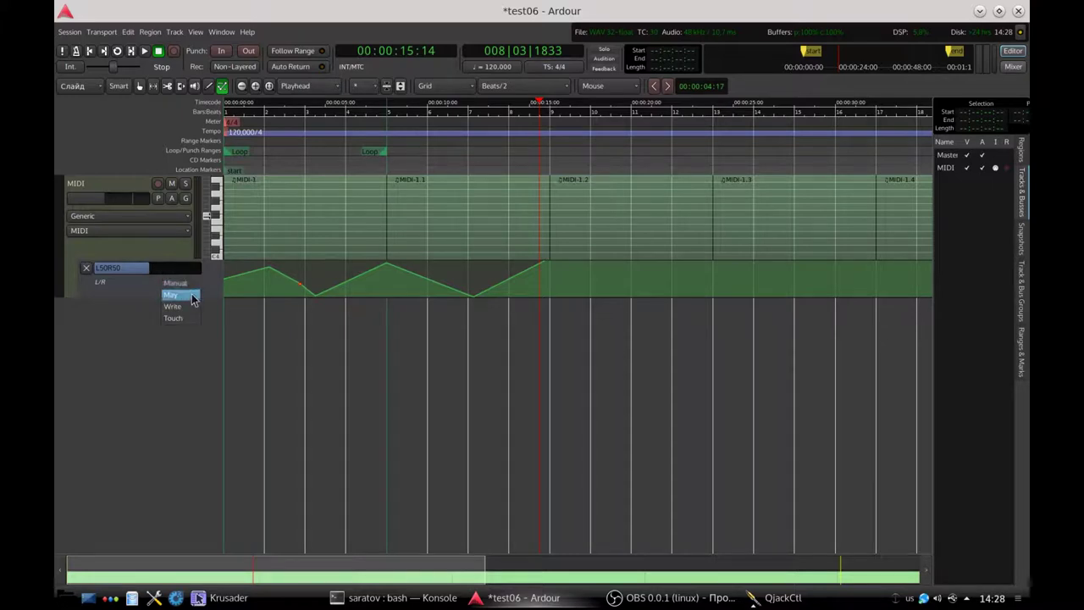
left_click(177, 295)
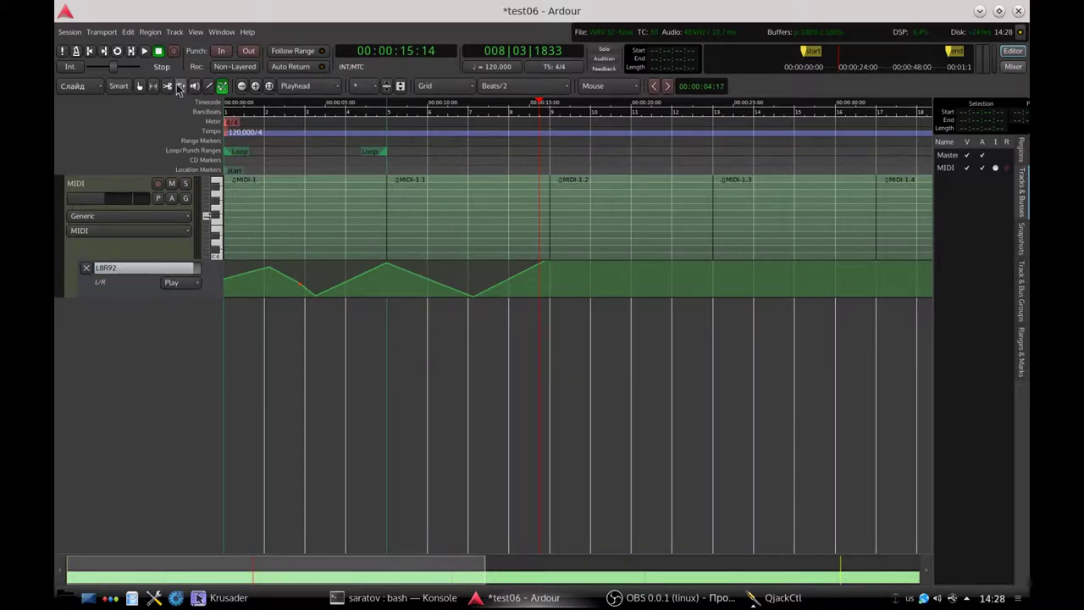
Play the session from the start to about bar 7 to hear the pan curve, and save the session
left_click(90, 50)
left_click(145, 52)
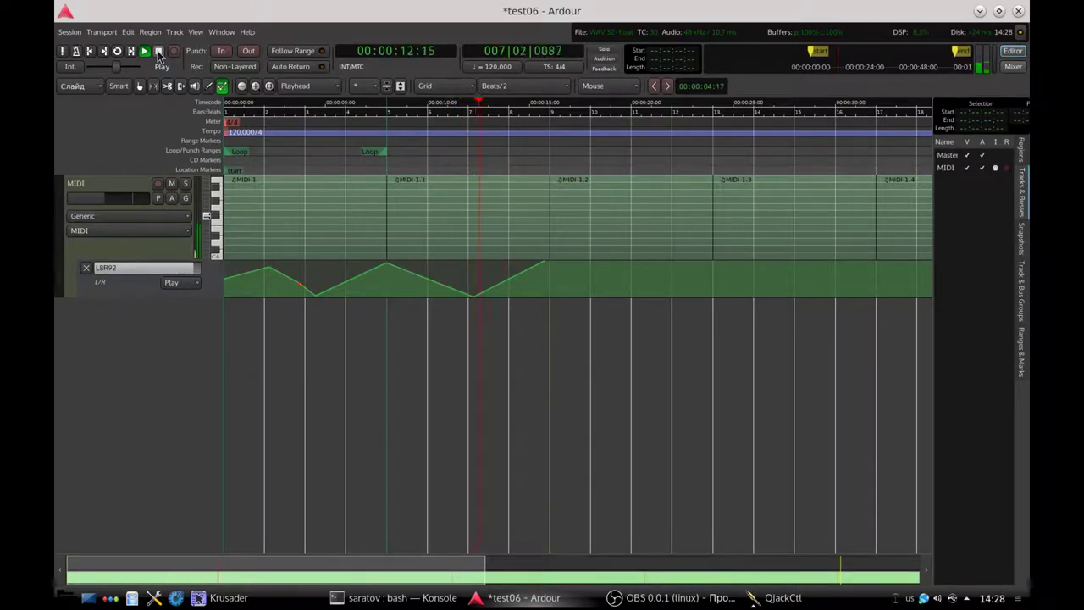
left_click(158, 55)
left_click(69, 32)
left_click(78, 99)
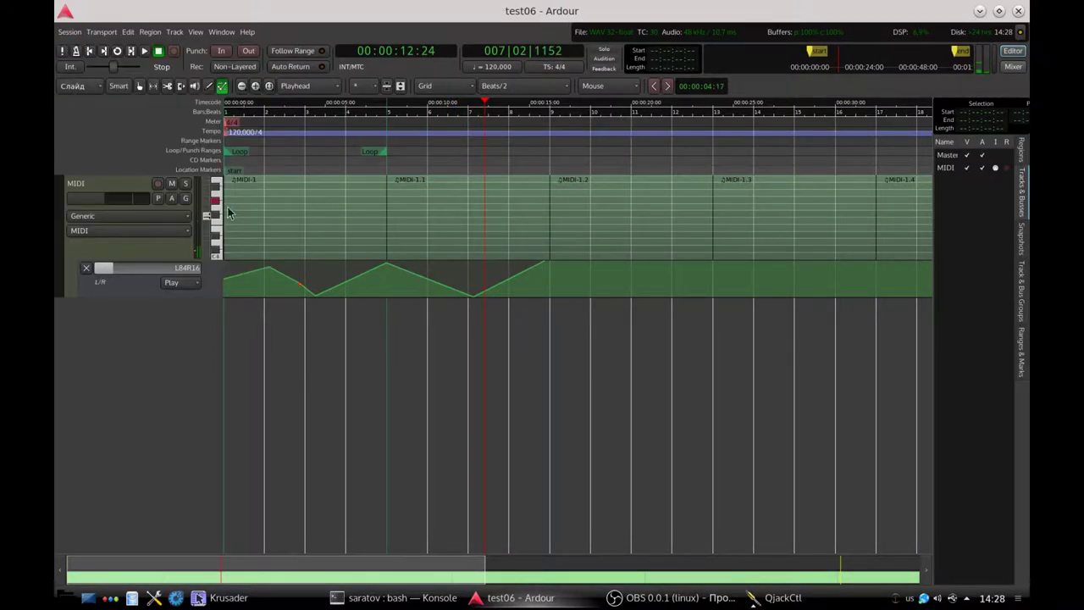
In internal edit mode, select and delete all automation points in the MIDI track's L/R lane
left_click(221, 86)
left_click_drag(602, 296, 200, 265)
key("Delete")
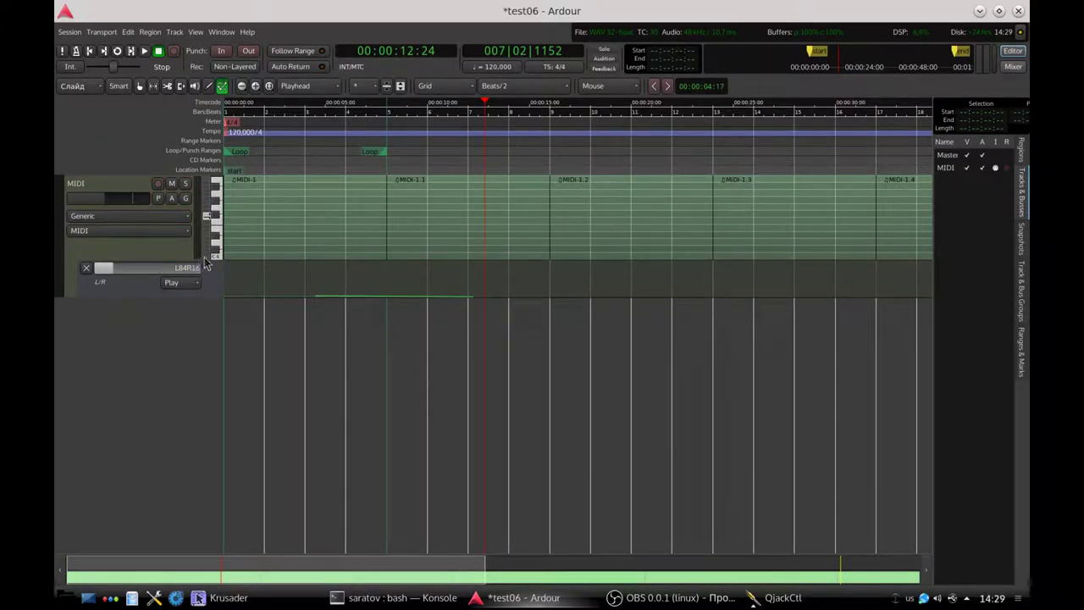
left_click_drag(313, 298, 549, 314)
key("Delete")
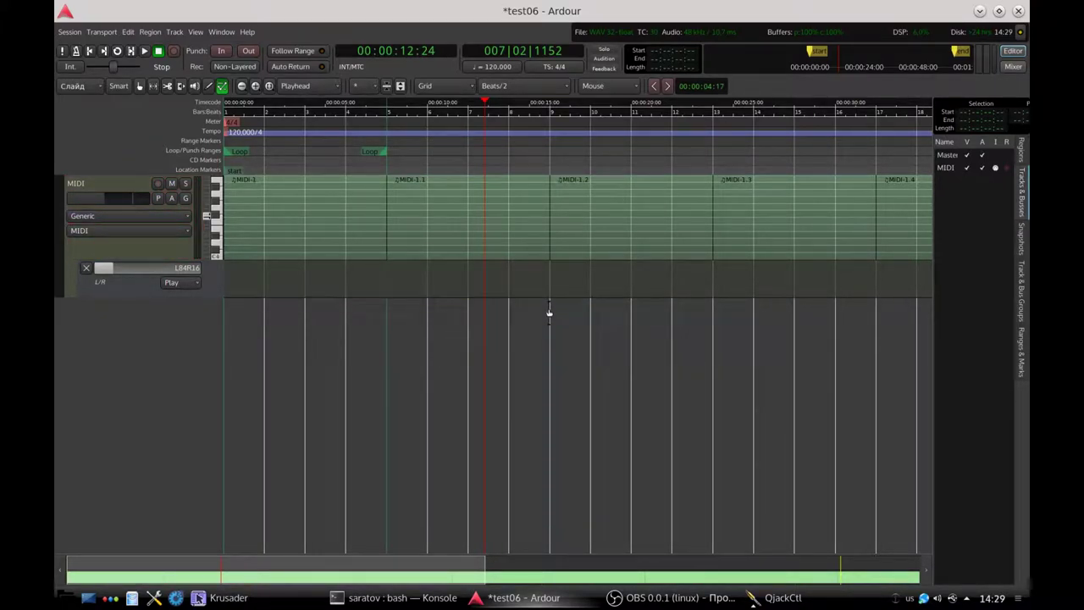
Set the MIDI track's L/R lane to Write, play from the session start, and sweep the lane's pan back and forth, reaching L0R100 by bar 8
left_click(182, 282)
left_click(179, 294)
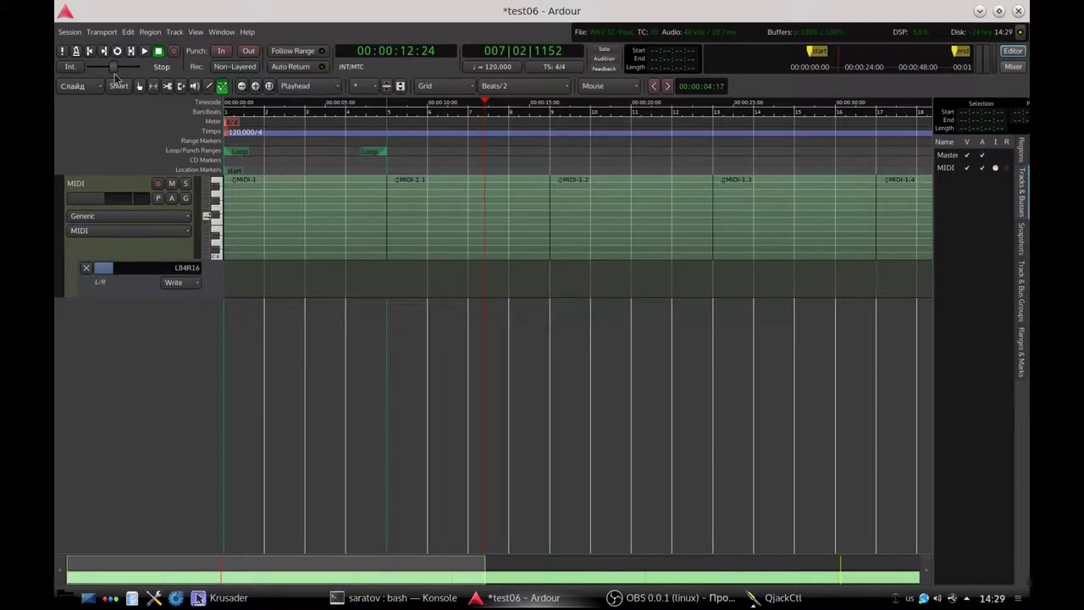
left_click(90, 51)
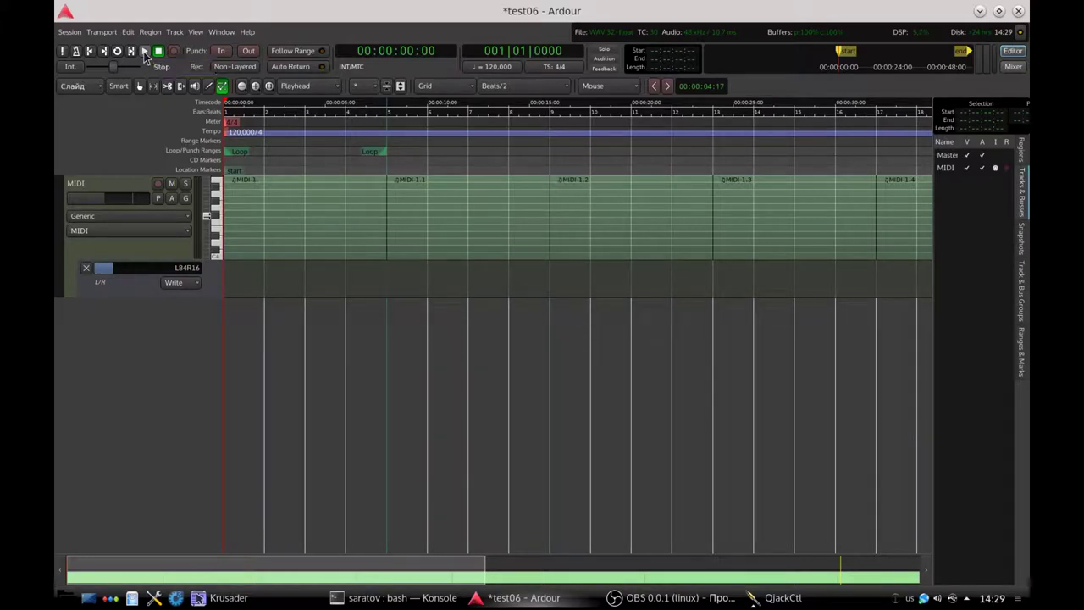
left_click(145, 52)
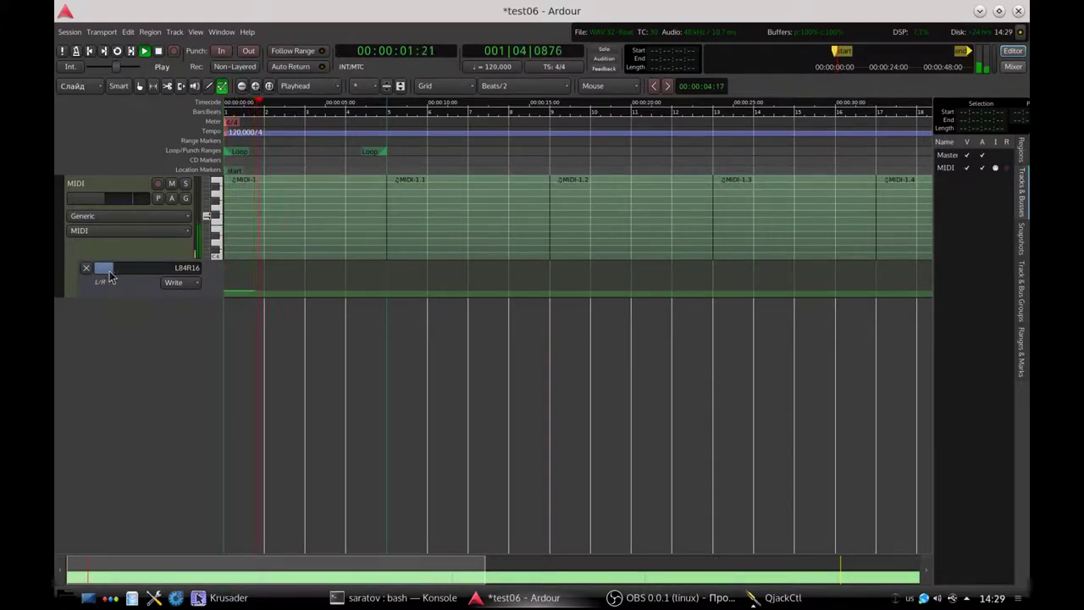
left_click_drag(110, 276, 210, 280)
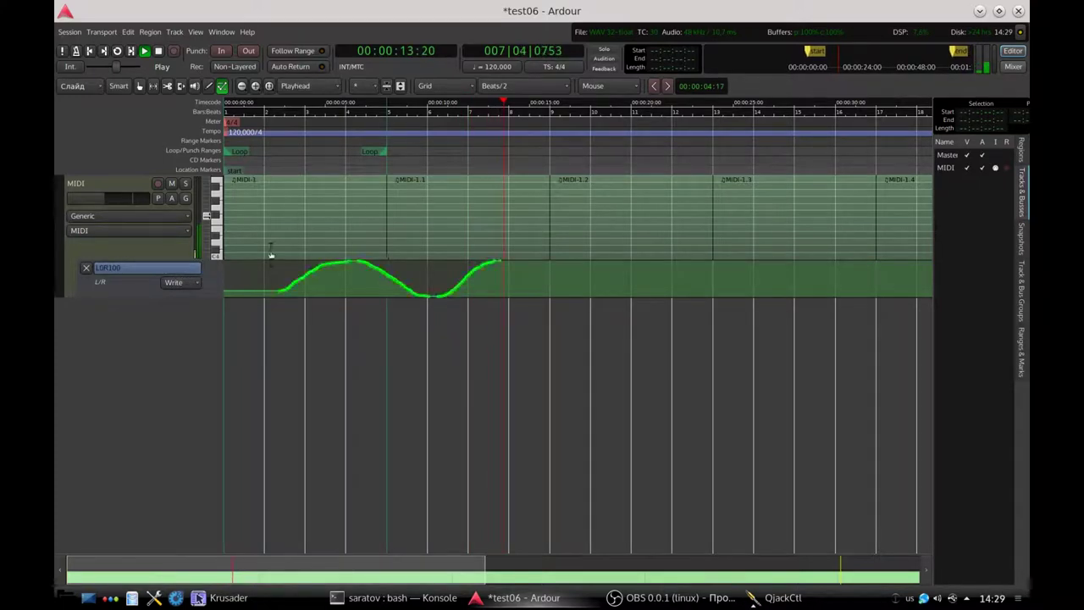
left_click_drag(271, 254, 271, 254)
Keep recording pan moves, centering the balance from the mixer, then sweep the editor's L/R lane to L0R100 and stop around bar 23
left_click(1014, 67)
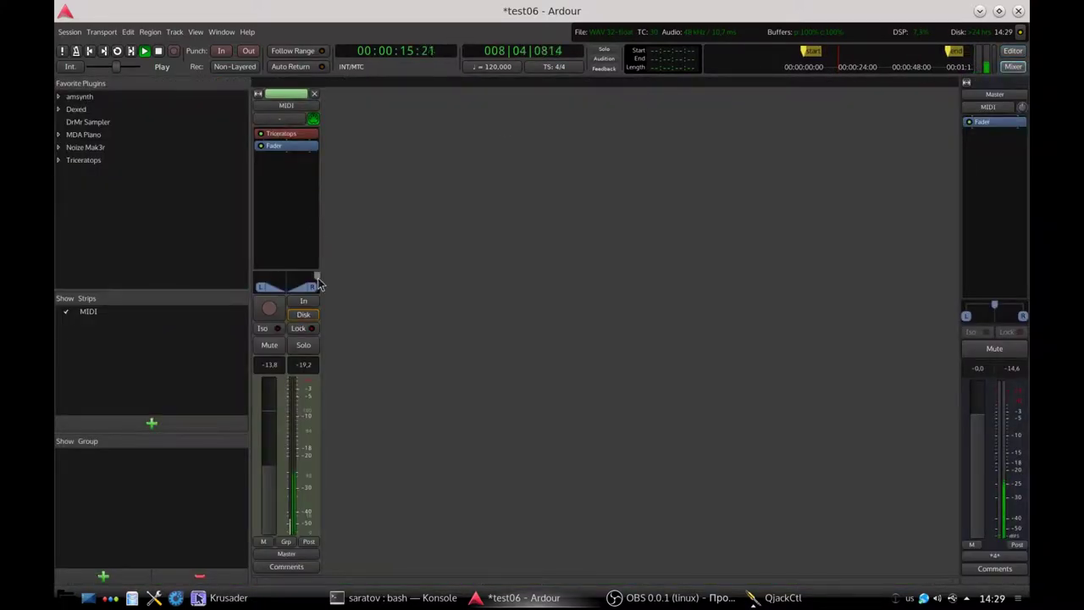
left_click_drag(317, 283, 286, 289)
left_click(1011, 52)
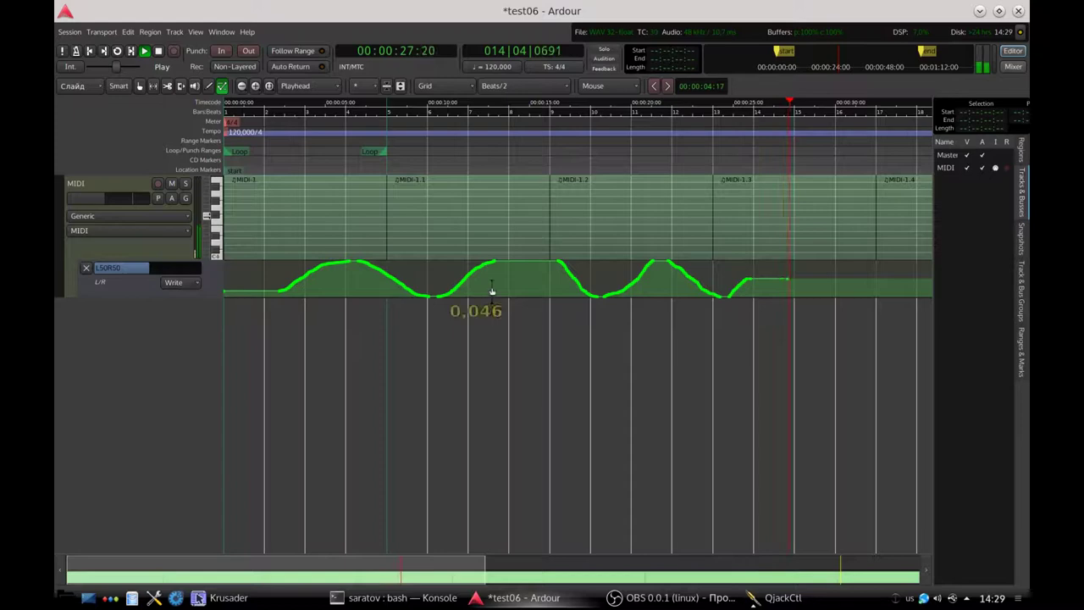
left_click_drag(142, 279, 205, 276)
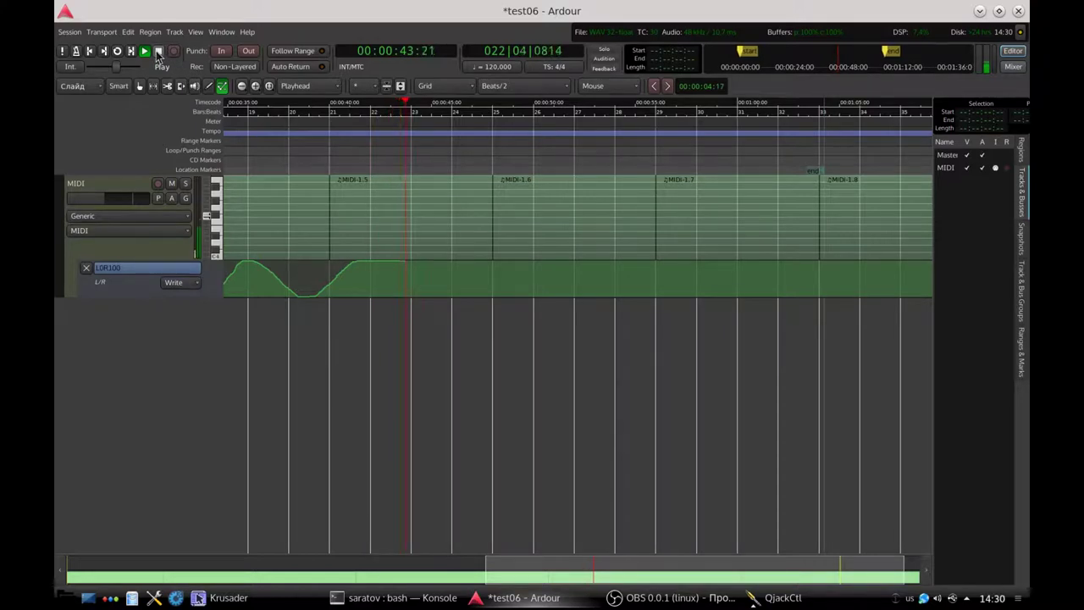
left_click(157, 51)
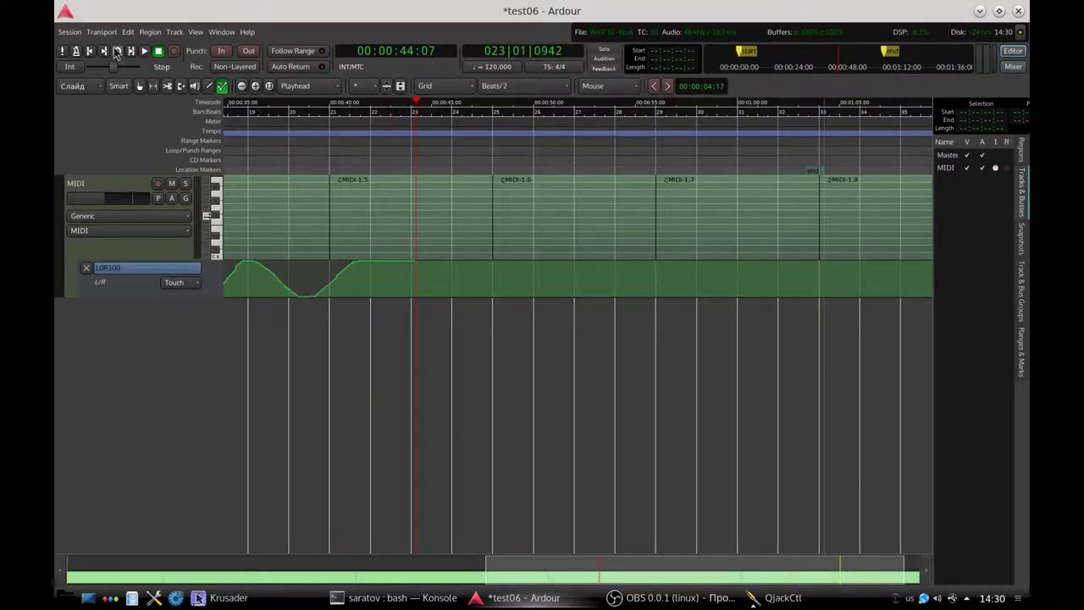
Save the session and select the recorded pan points across the whole L/R automation curve
left_click(69, 32)
left_click(88, 101)
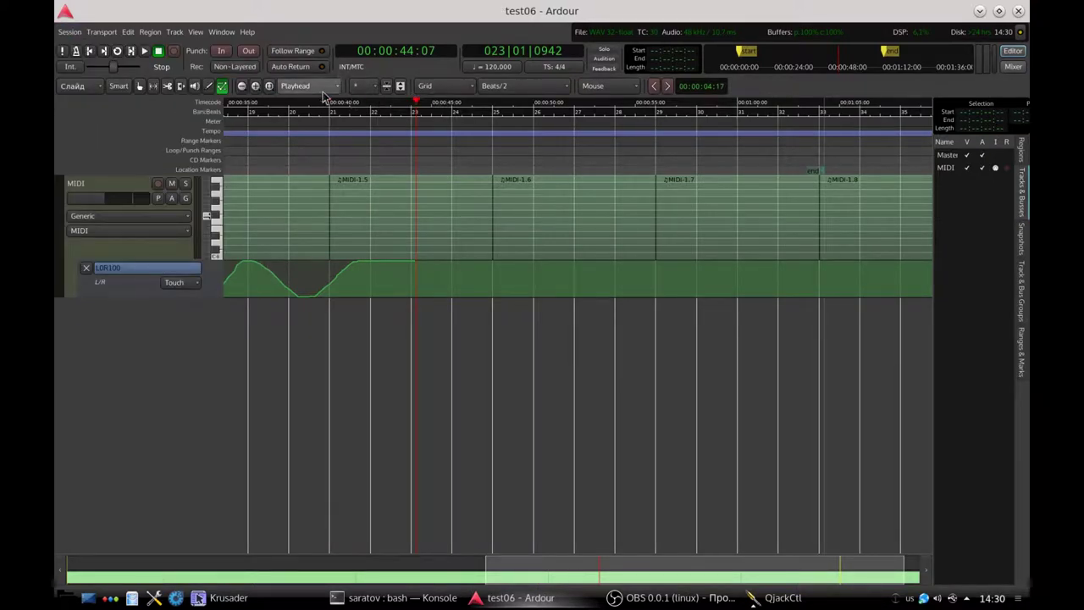
left_click(241, 86)
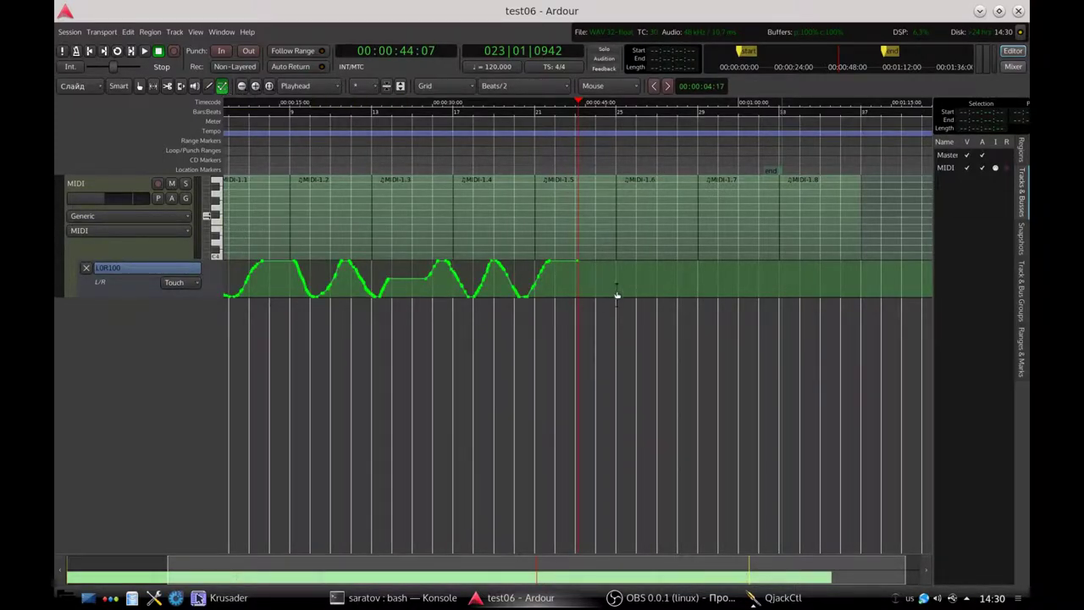
left_click_drag(617, 295, 238, 255)
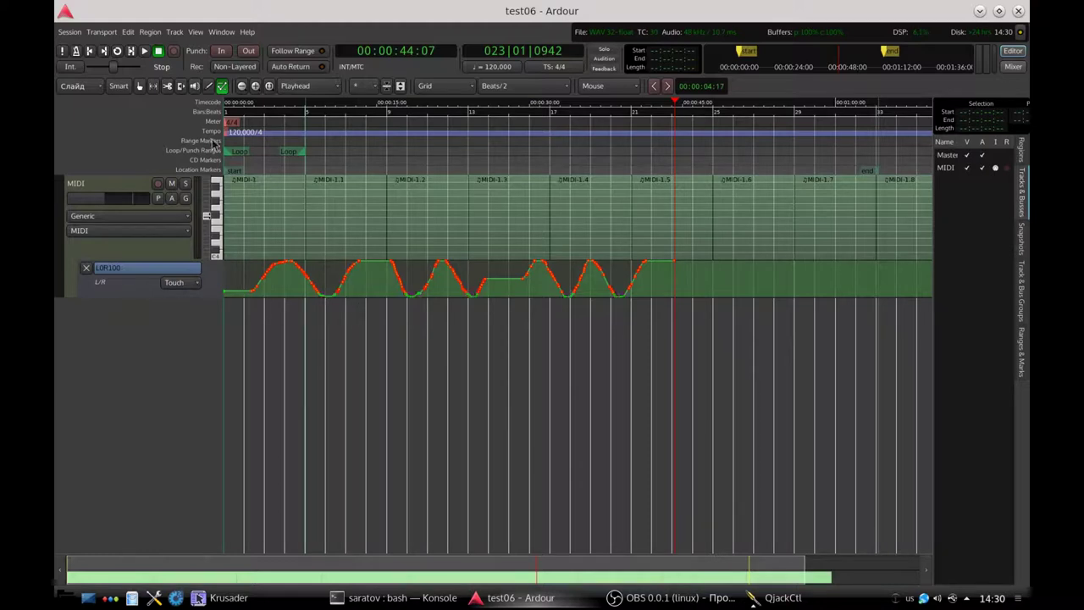
With the L/R lane in Touch mode, play from bar 1 beat 3, override parts of the pan curve, and stop around bar 10
left_click(232, 113)
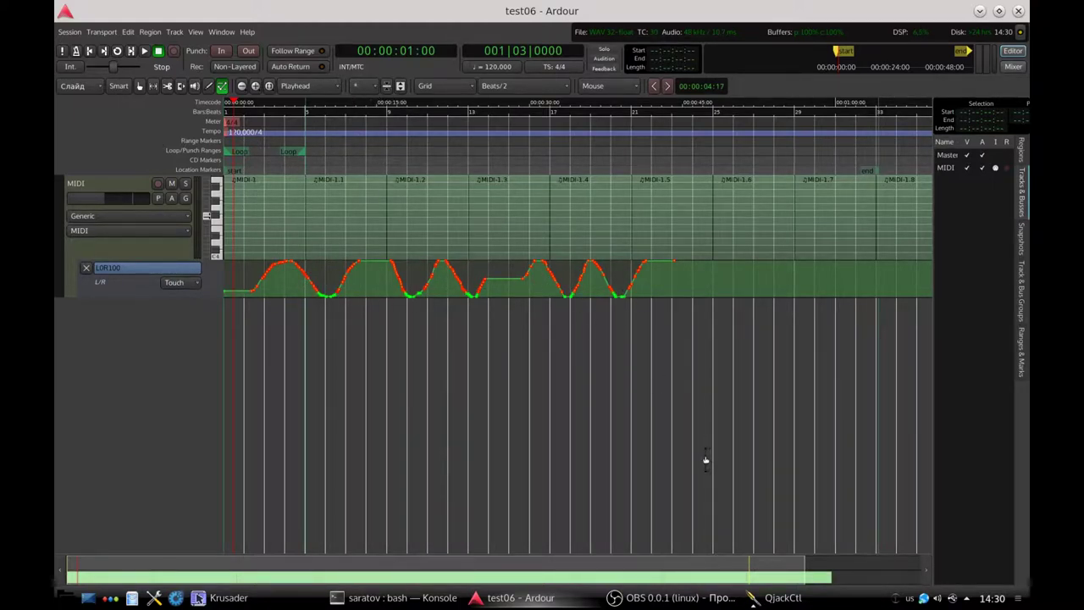
left_click(192, 289)
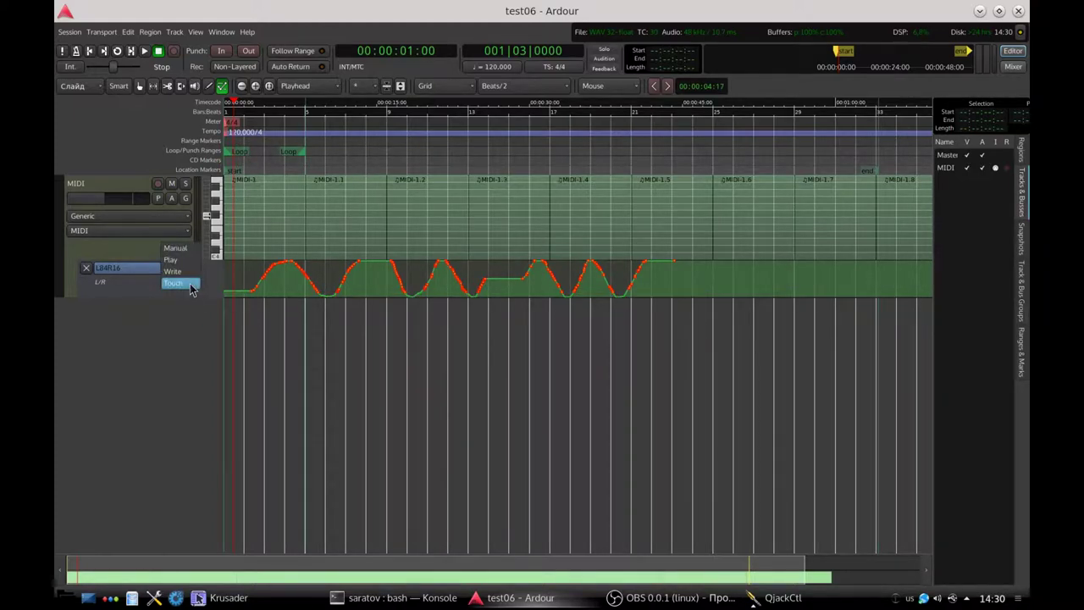
left_click(180, 268)
left_click(145, 52)
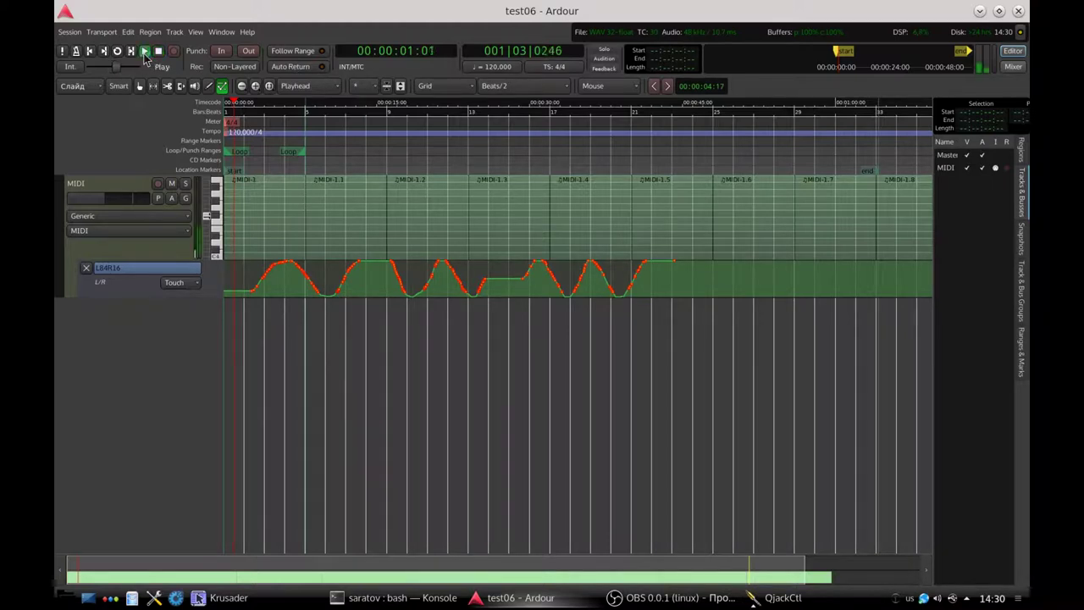
left_click_drag(186, 275, 143, 277)
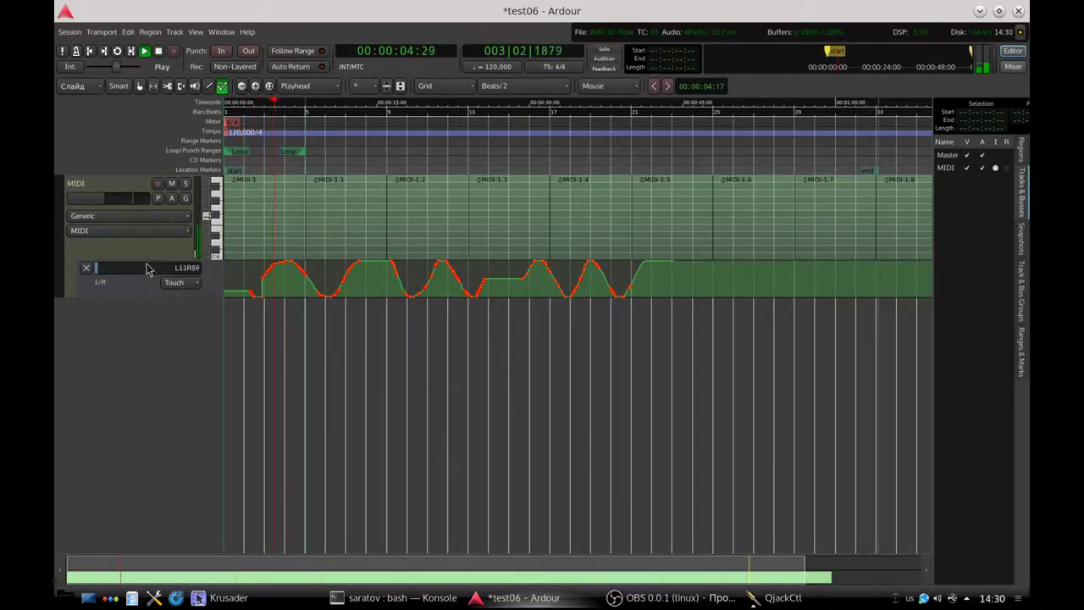
double_click(117, 271)
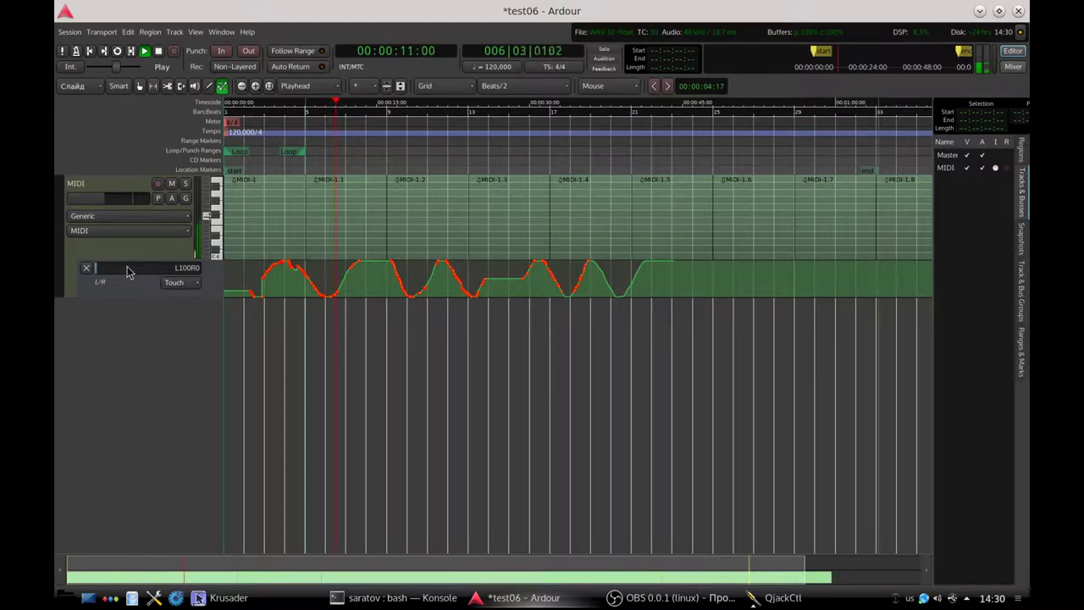
mouse_move(127, 271)
left_mouse_down()
mouse_move(168, 273)
mouse_move(122, 272)
left_mouse_up()
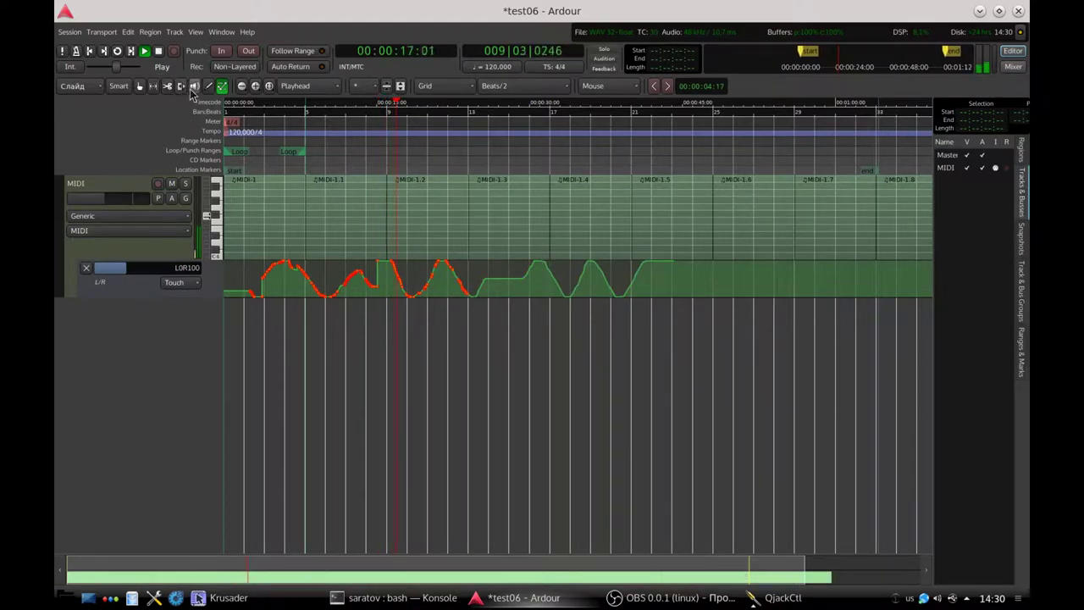
left_click(158, 52)
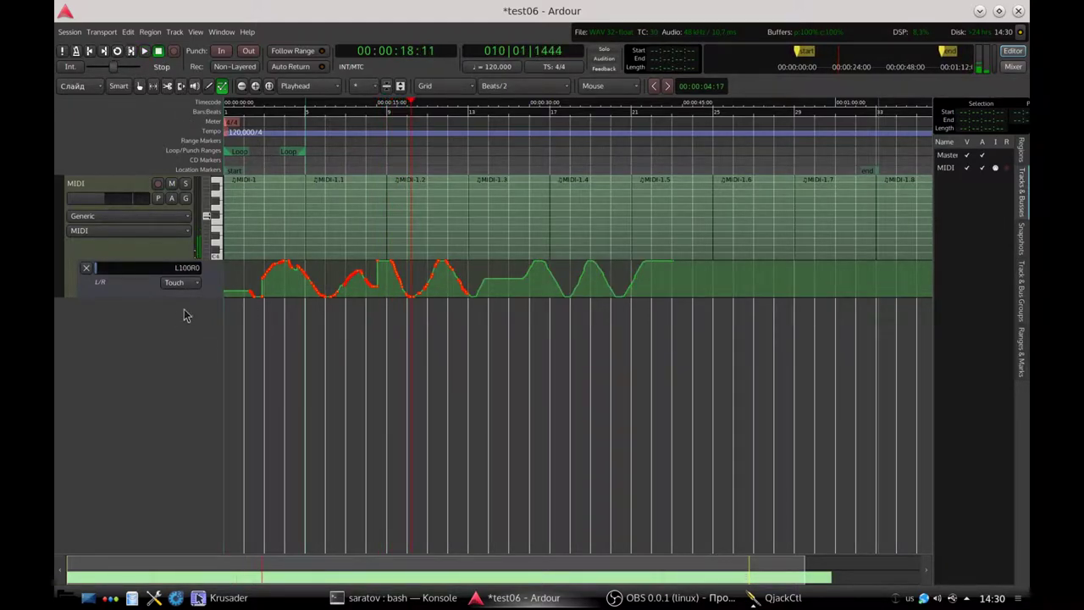
Set the L/R lane to Write, play from bar 2 beat 2, and overwrite the pan curve until the end of bar 5
left_click(185, 284)
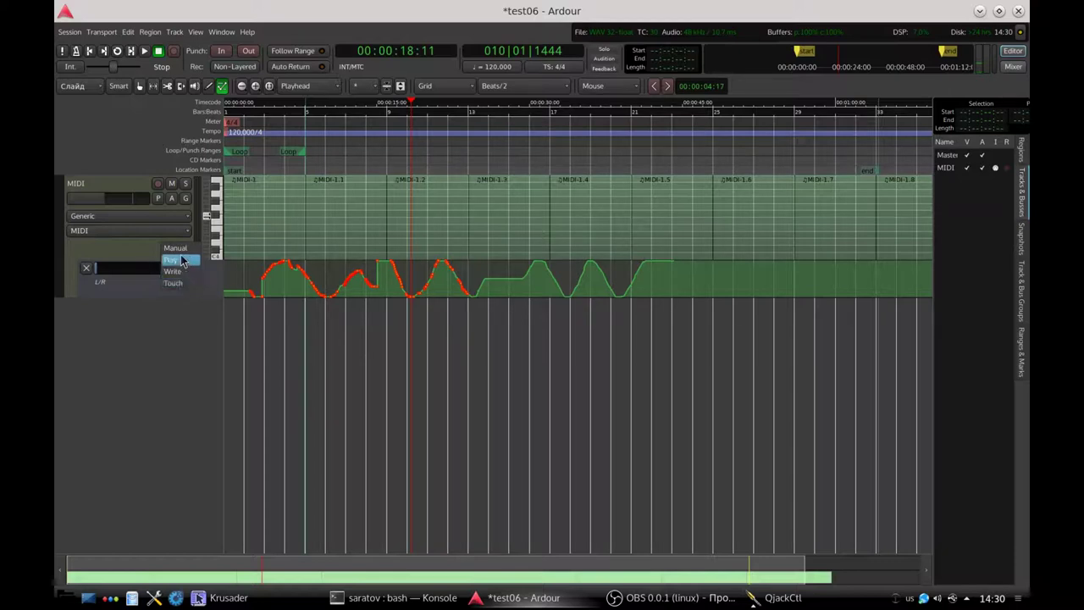
left_click(183, 271)
left_click(249, 105)
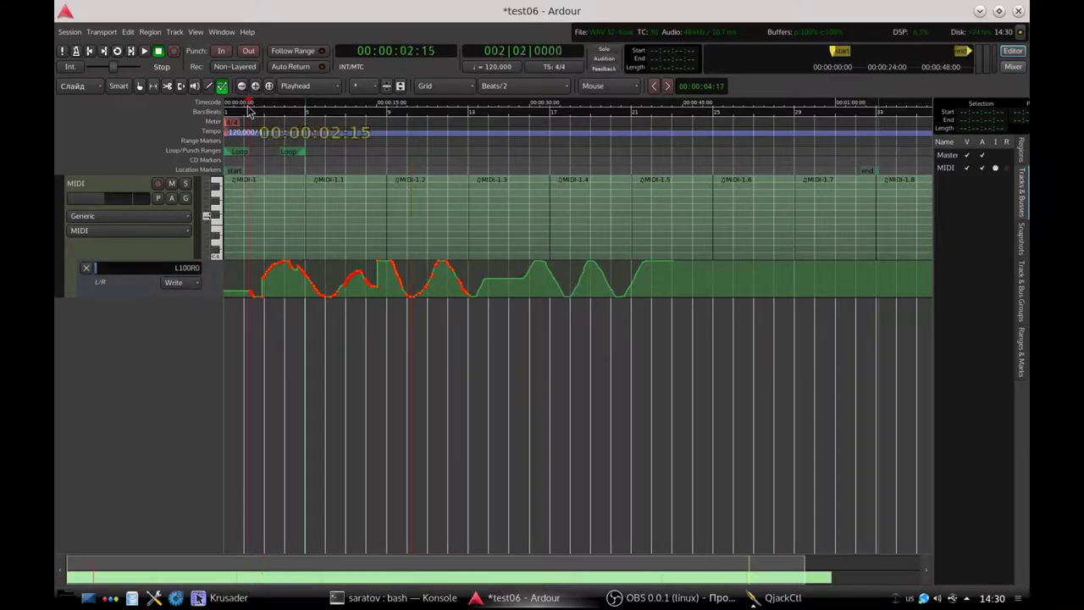
left_click(144, 51)
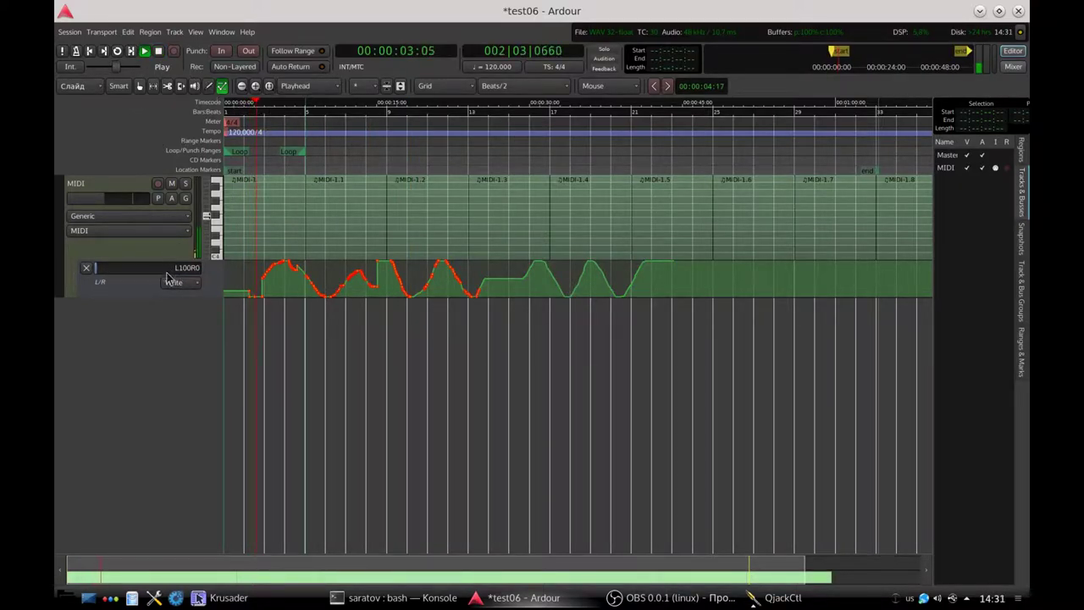
left_click_drag(93, 269, 143, 286)
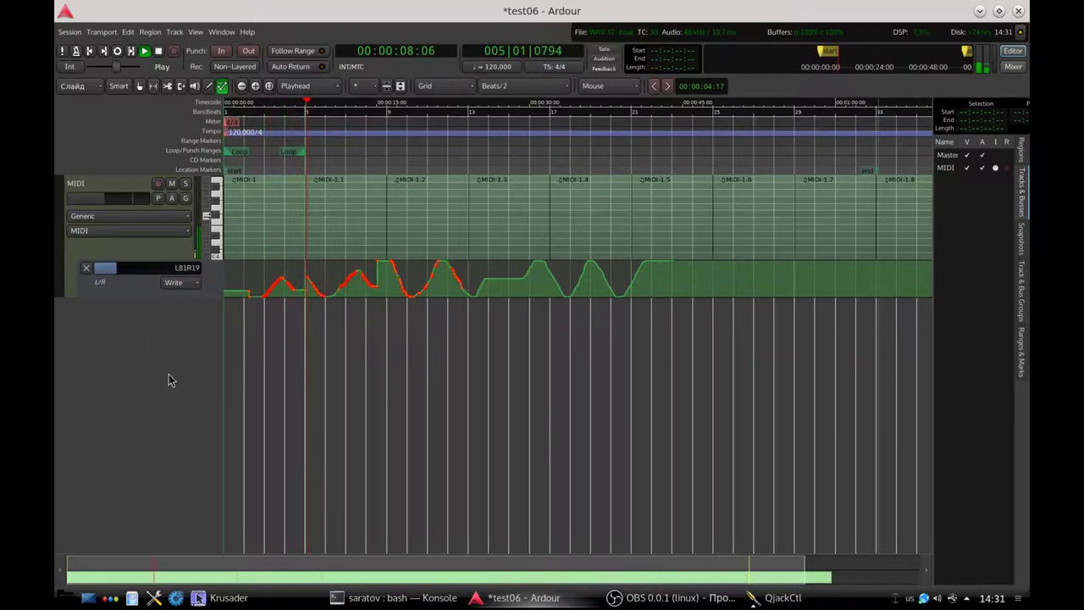
left_click(158, 50)
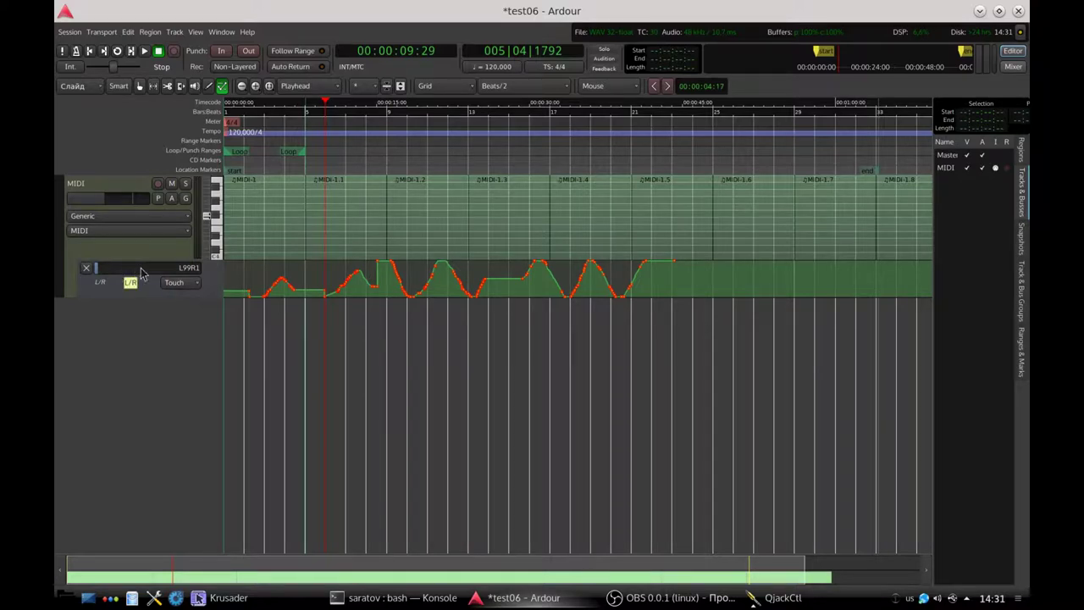
Set the lane's pan to L86R14 and delete all automation points in the L/R lane
left_click_drag(142, 273, 113, 273)
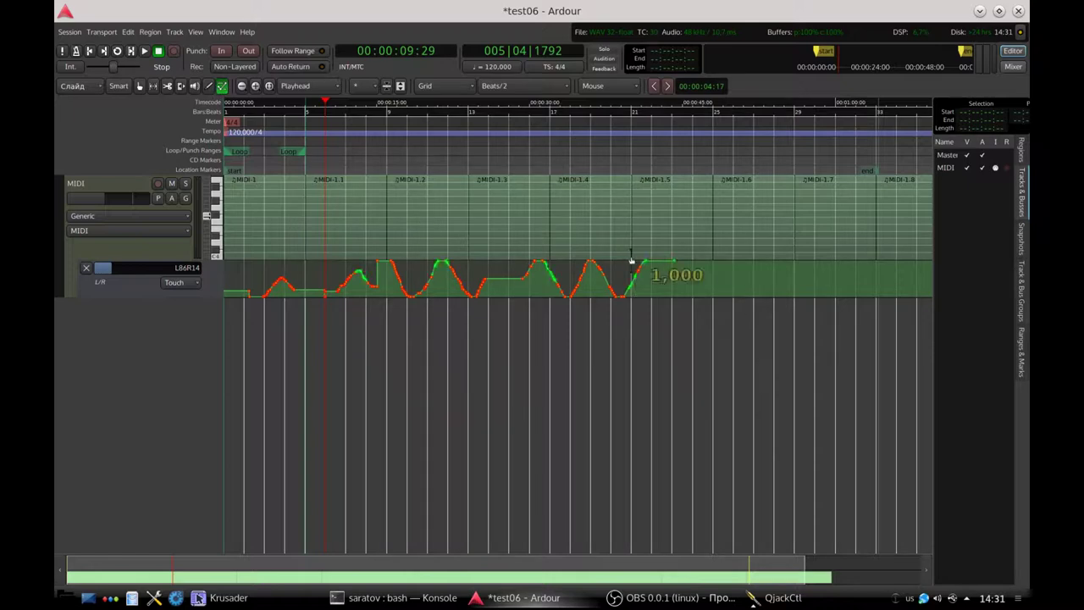
left_click_drag(709, 292, 188, 256)
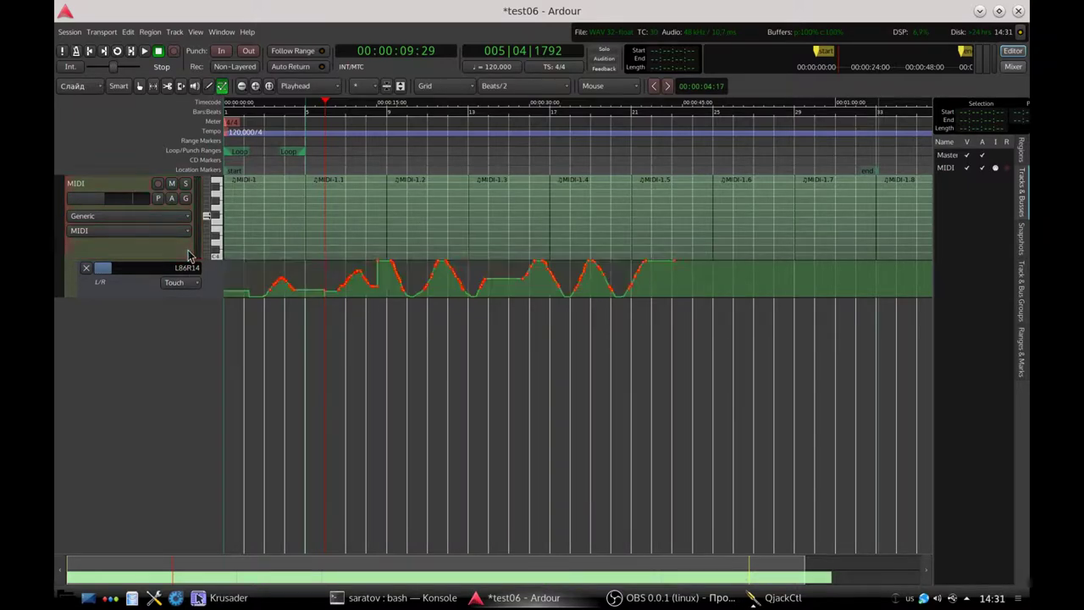
key("Delete")
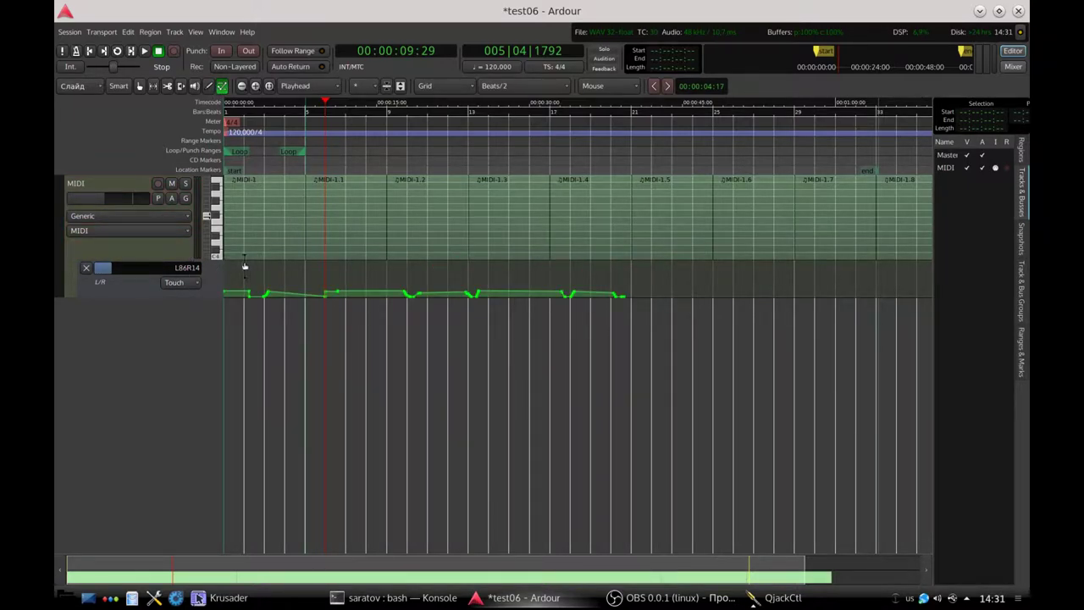
left_click_drag(225, 264, 651, 305)
key("Delete")
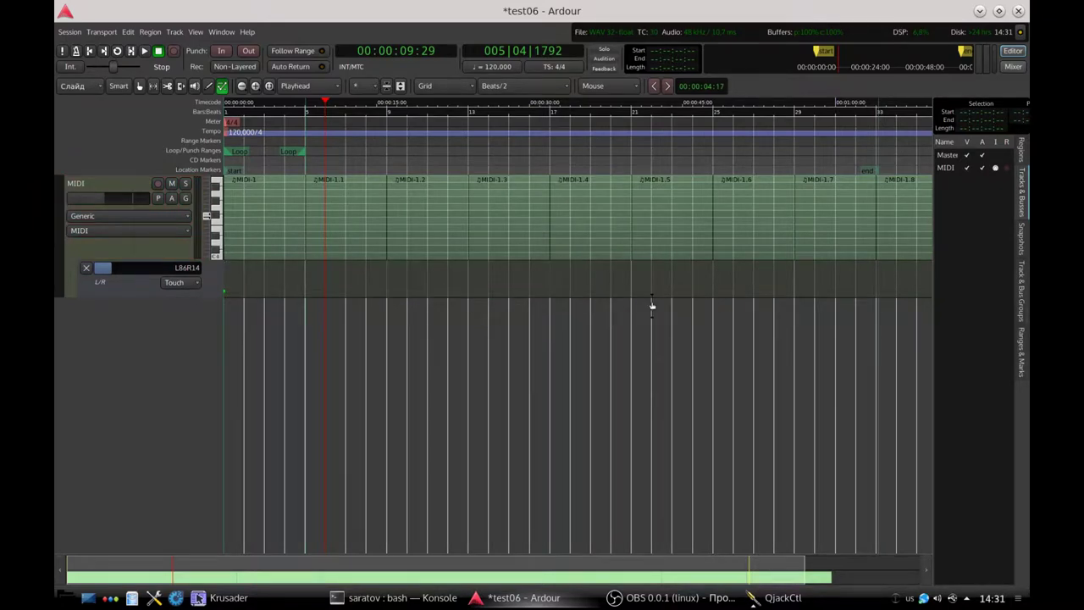
Return the playhead to the session start and save the session
left_click(90, 52)
left_click(69, 31)
left_click(89, 97)
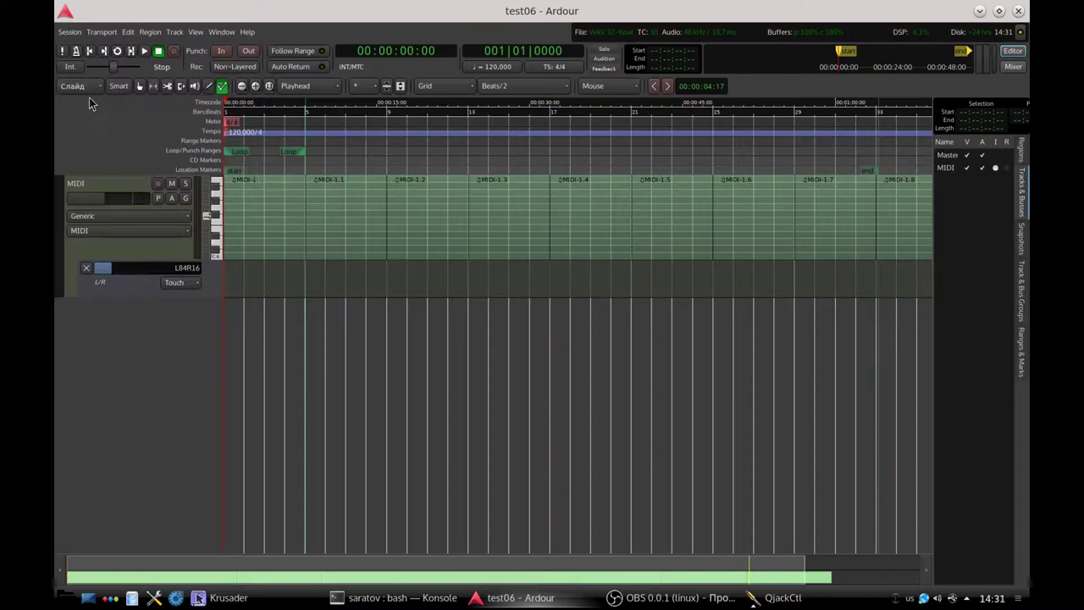
Play the session from the mixer, open the MIDI track's Triceratops plugin, and raise its filter cutoff to 0.715
left_click(1013, 66)
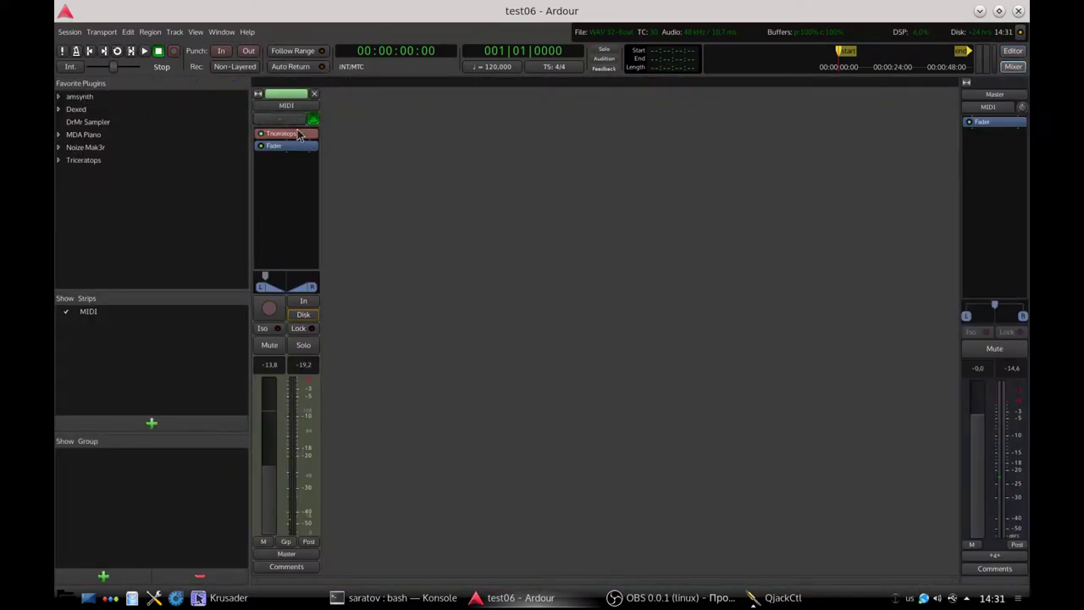
left_click(144, 51)
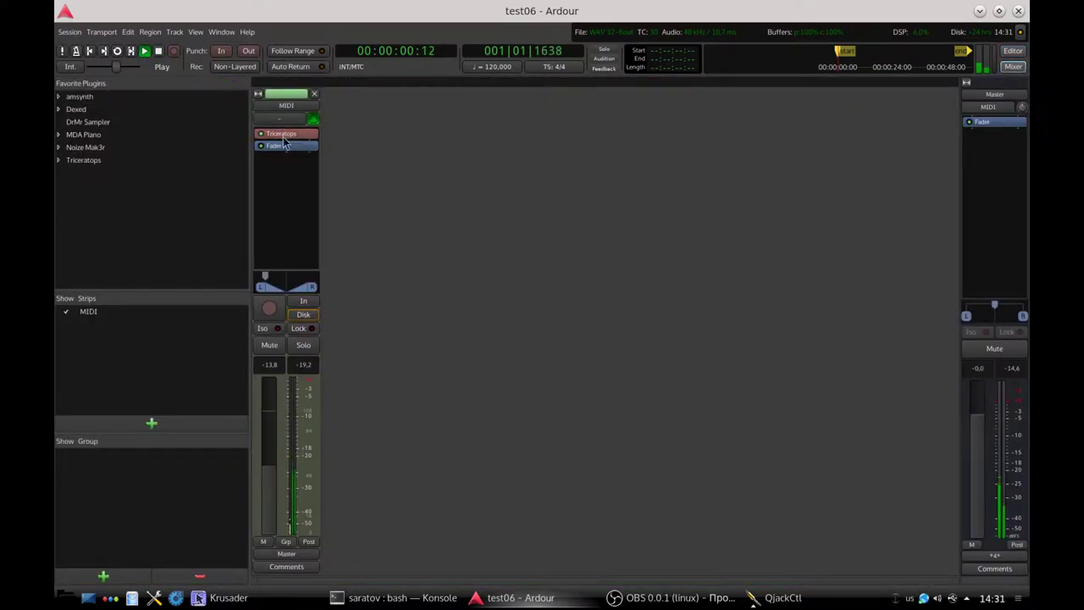
double_click(282, 135)
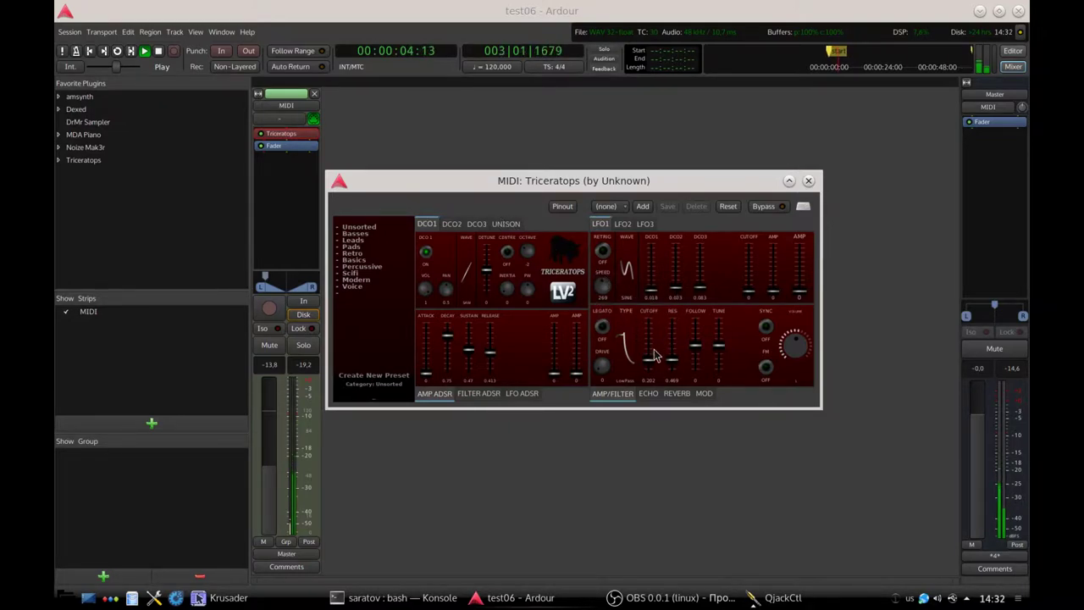
left_click_drag(649, 366, 650, 327)
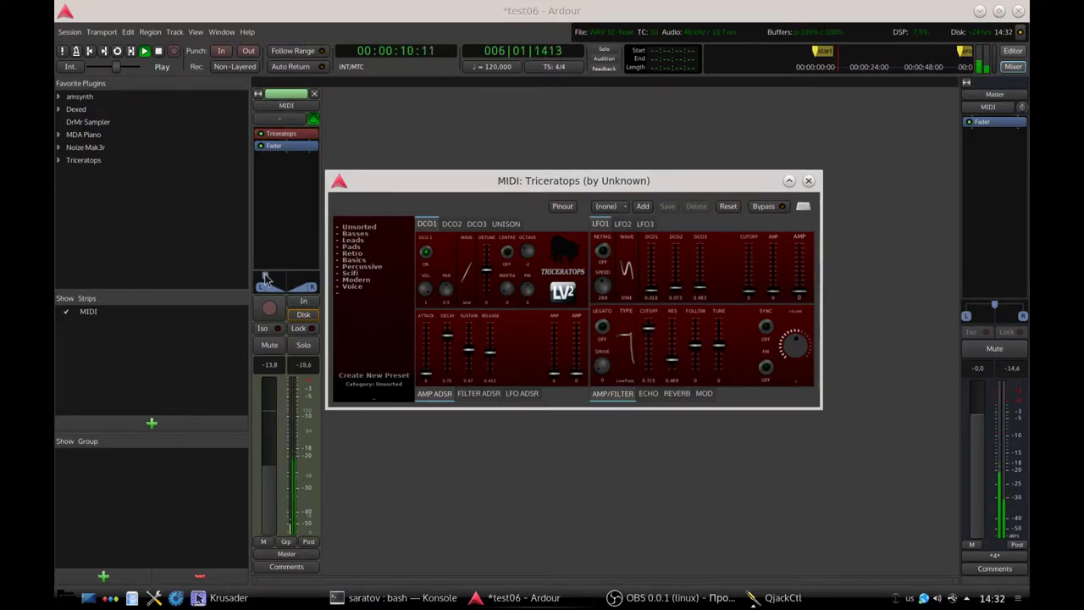
During playback, shift the MIDI track's pan to about L54R46 and lower its fader to -20.9 dB
left_click_drag(266, 280, 284, 279)
mouse_move(273, 455)
left_mouse_down()
mouse_move(269, 483)
mouse_move(266, 452)
left_mouse_up()
Raise the Triceratops filter cutoff slightly, stop playback around bar 13, and return to the editor
double_click(293, 134)
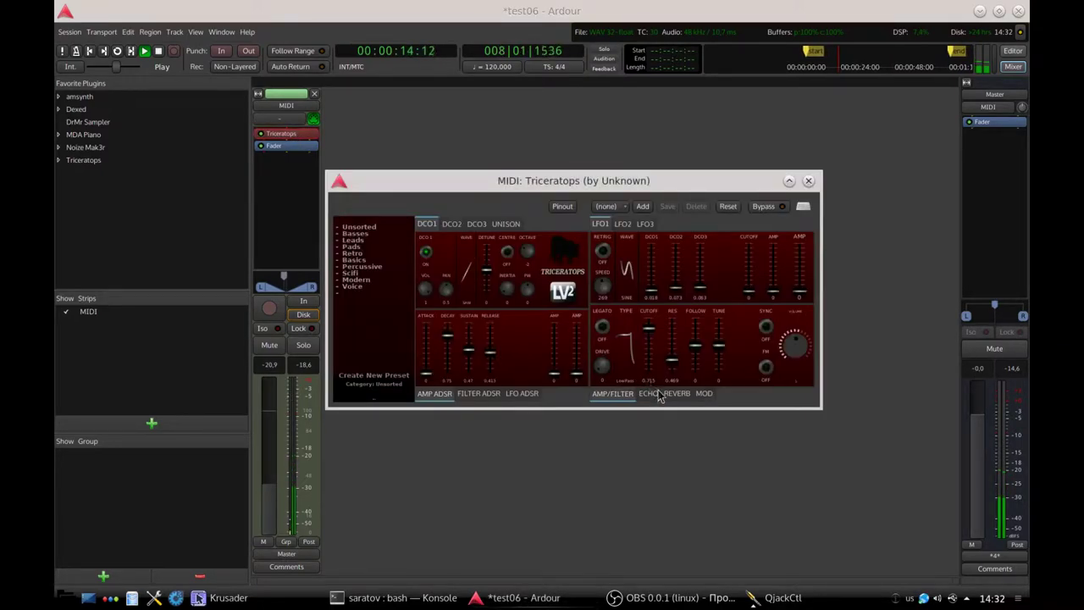
mouse_move(651, 329)
left_mouse_down()
mouse_move(652, 386)
mouse_move(652, 330)
left_mouse_up()
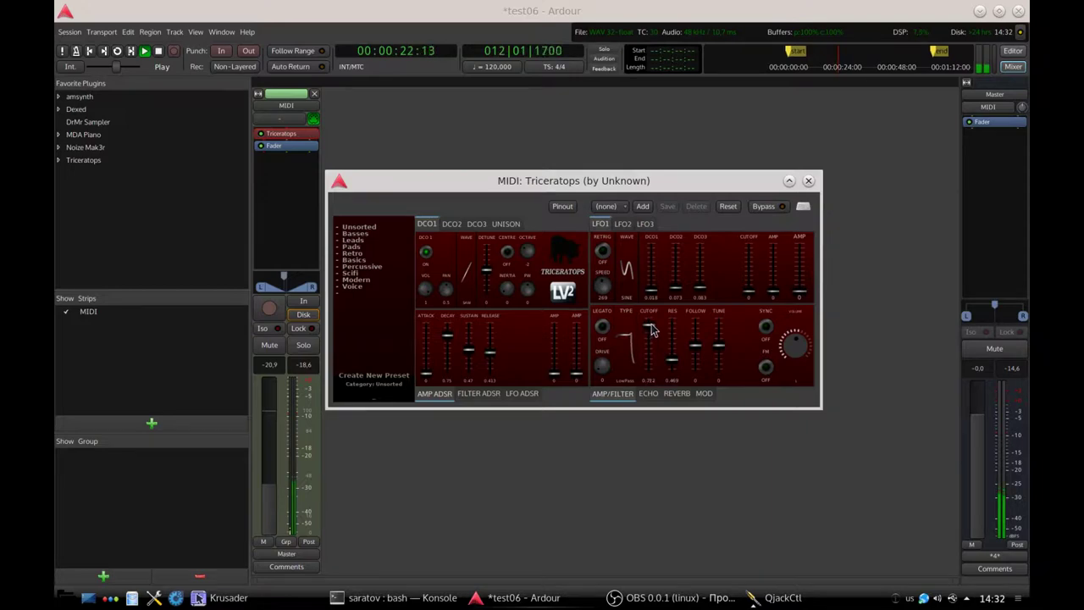
left_click(159, 51)
left_click(1009, 51)
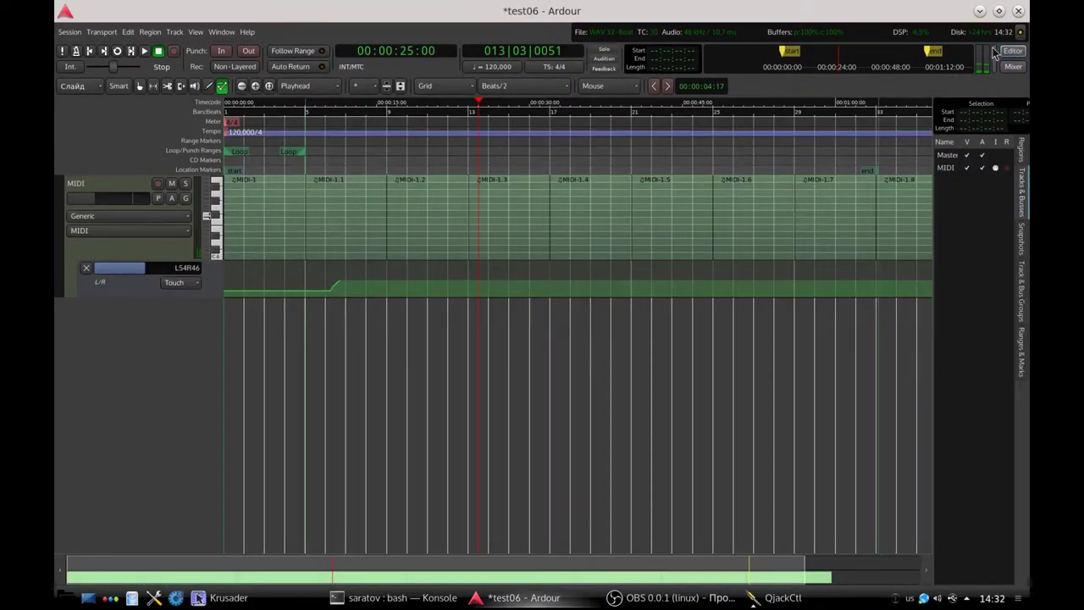
Hide the MIDI track's pan automation lane and show the Triceratops Filter cutoff lane instead
left_click(86, 267)
left_click(152, 199)
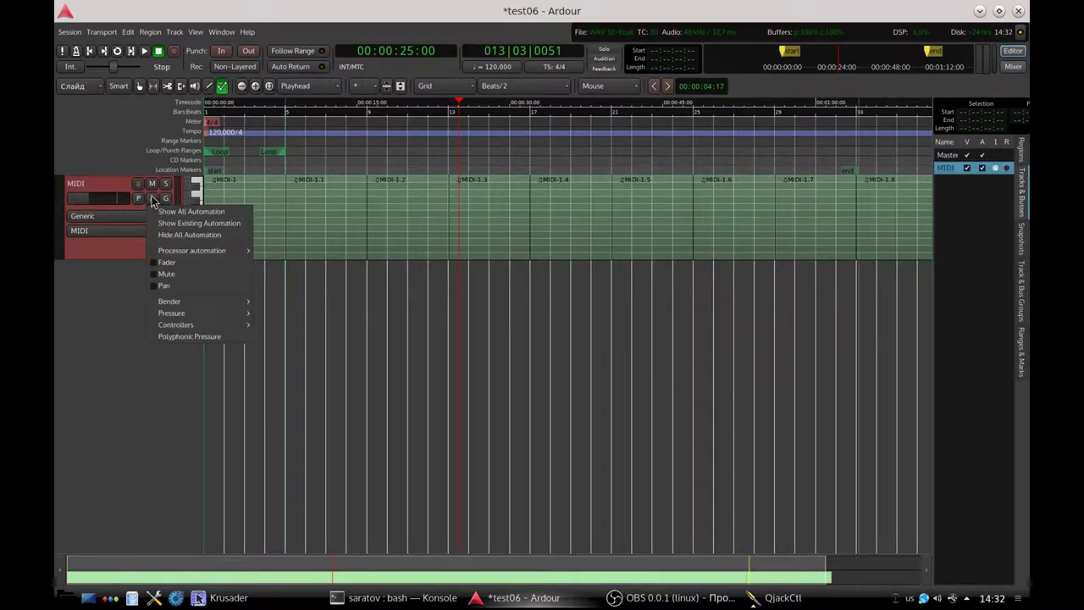
mouse_move(186, 251)
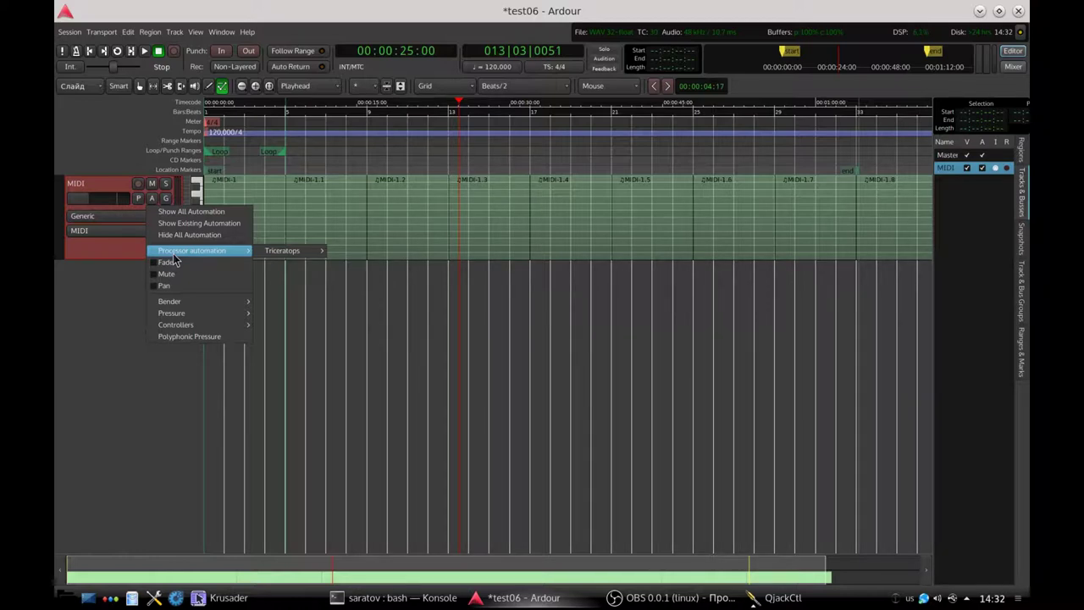
mouse_move(272, 252)
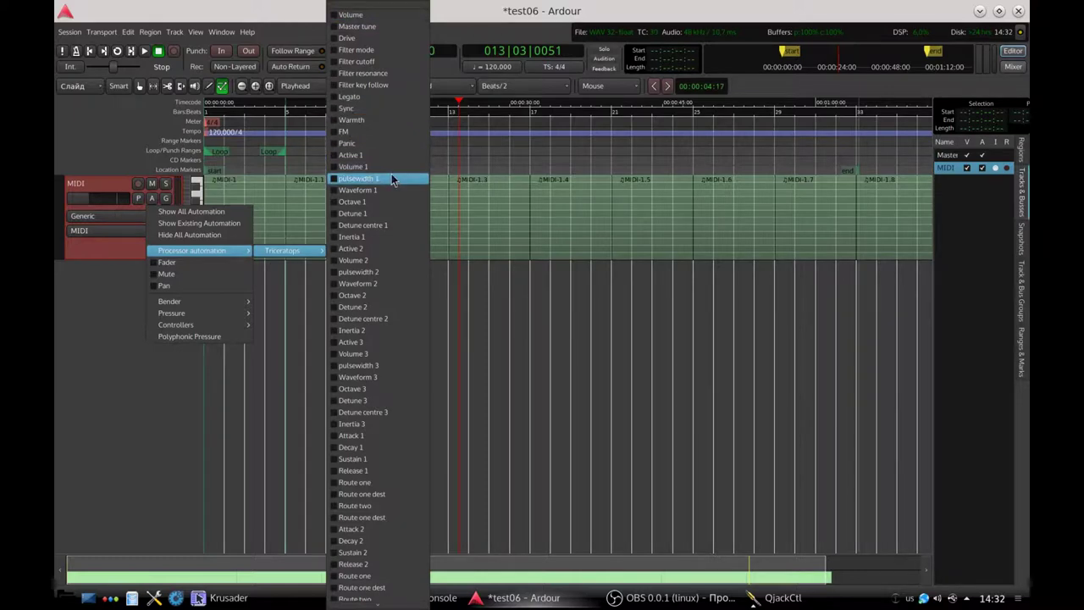
left_click(356, 62)
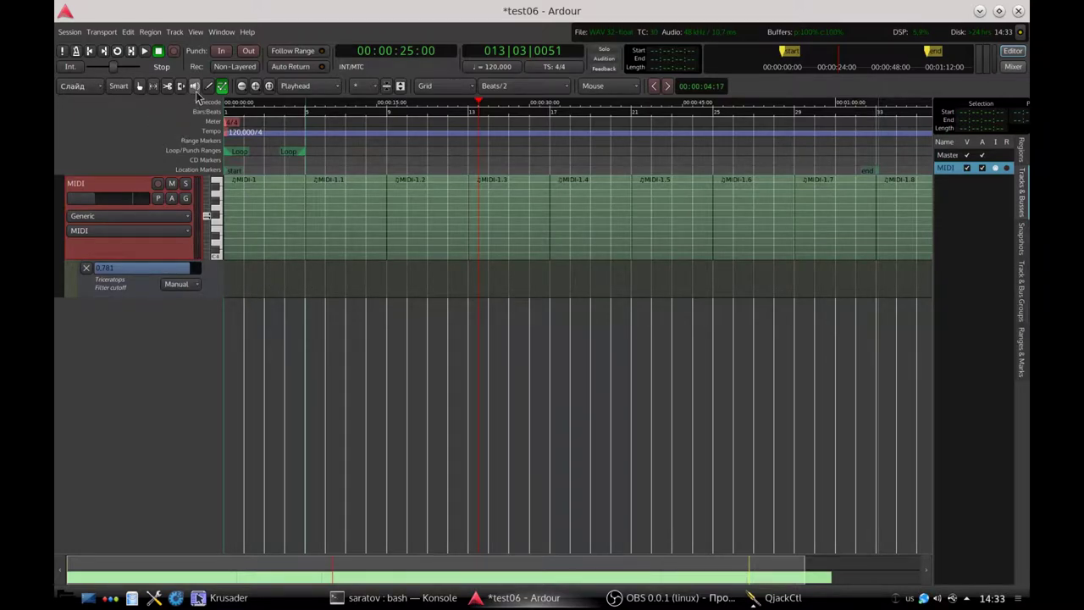
Set the Filter cutoff lane's automation mode to Touch, then change it to Write
left_click(182, 285)
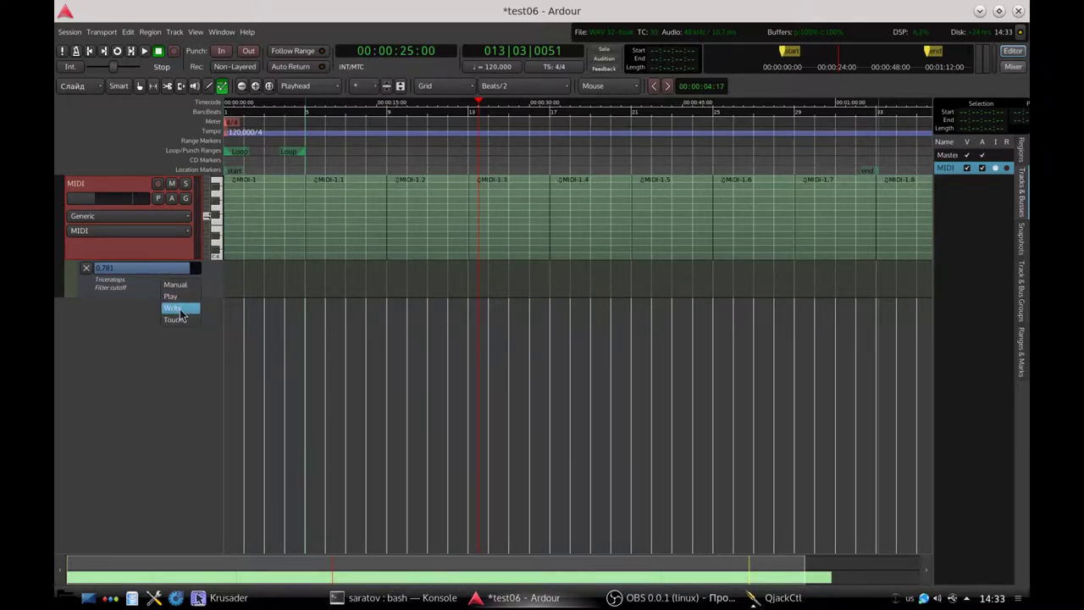
left_click(180, 322)
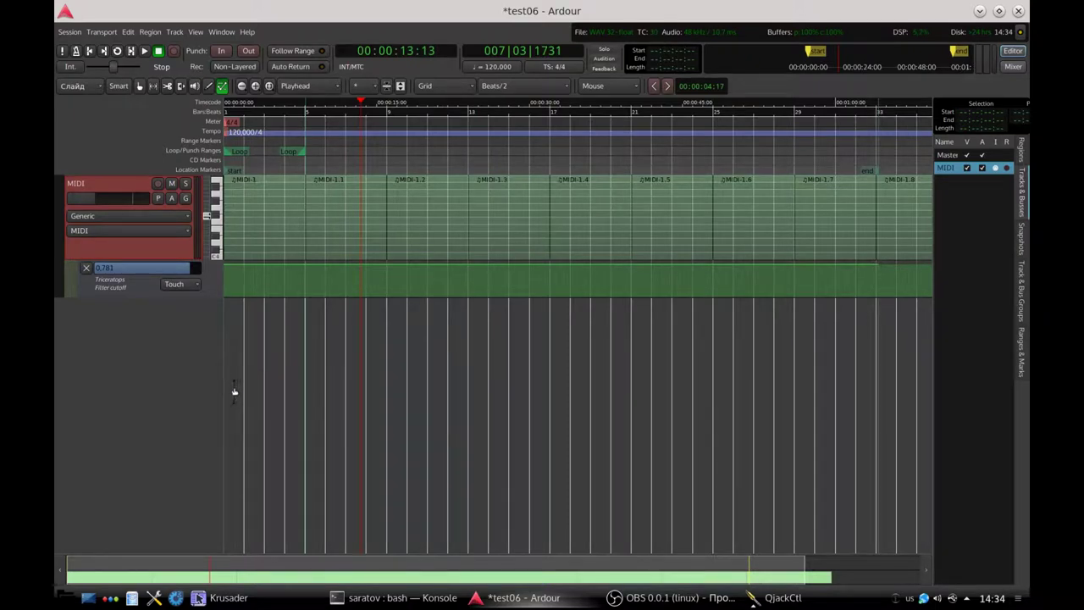
left_click(178, 284)
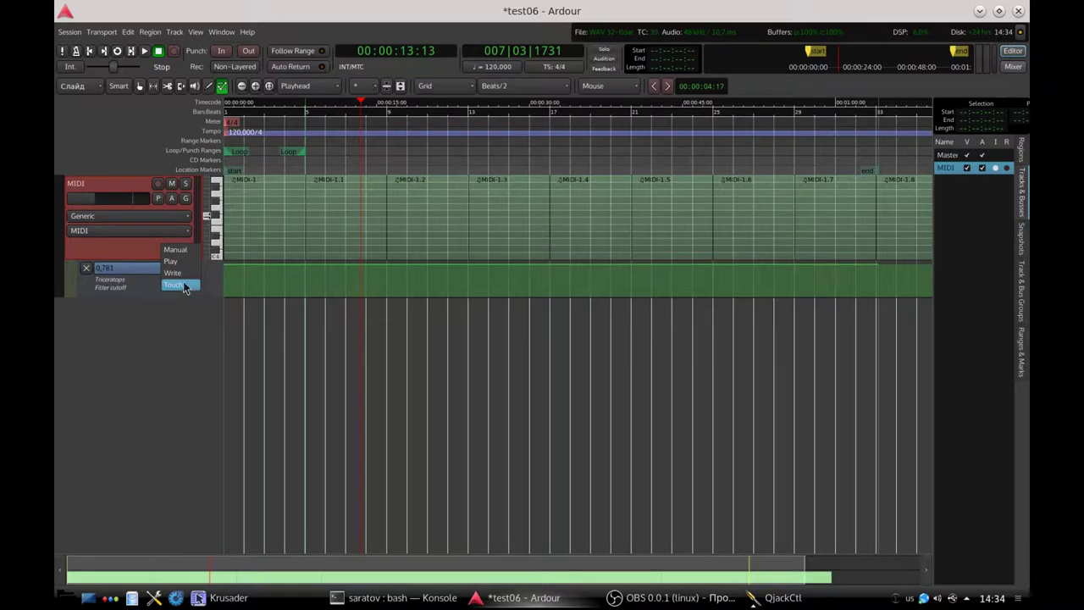
left_click(178, 274)
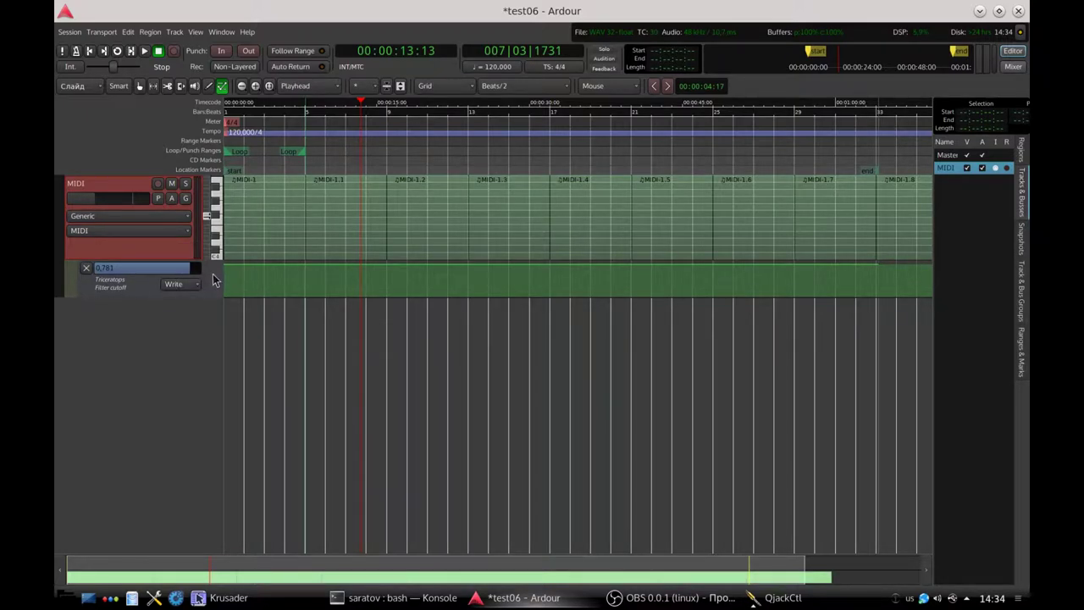
Play from the session start while sweeping the Triceratops filter cutoff up and down, stop around bar 9, and return to the editor
left_click(90, 51)
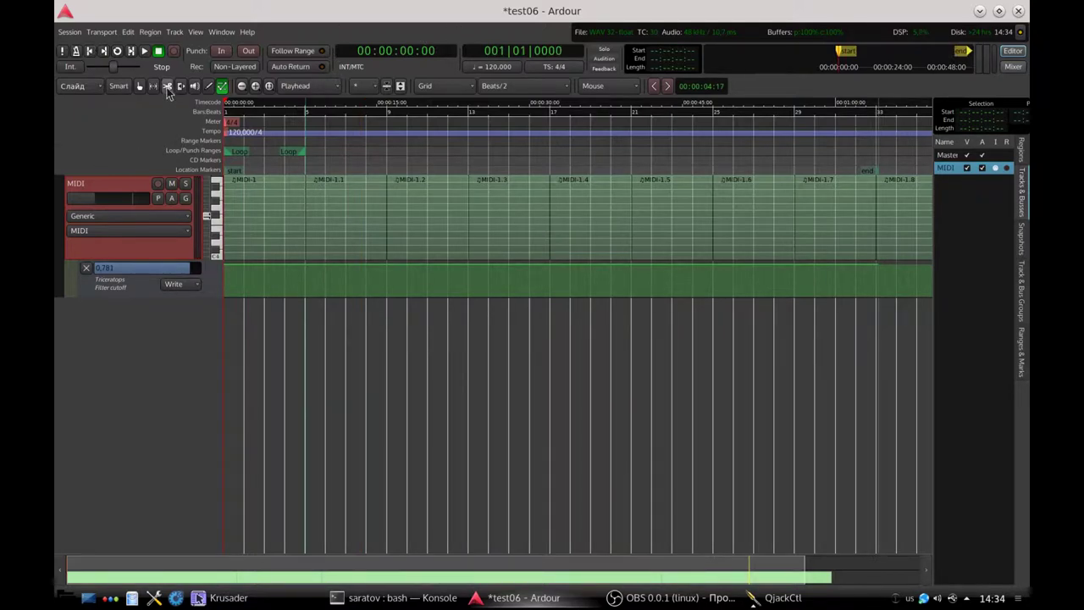
left_click(145, 51)
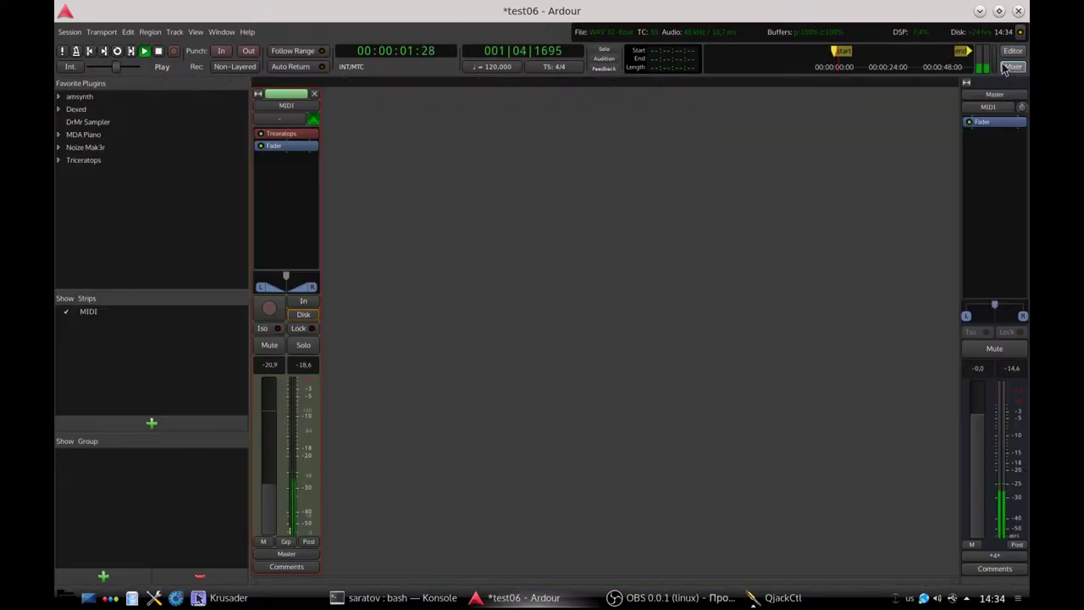
left_click(1012, 66)
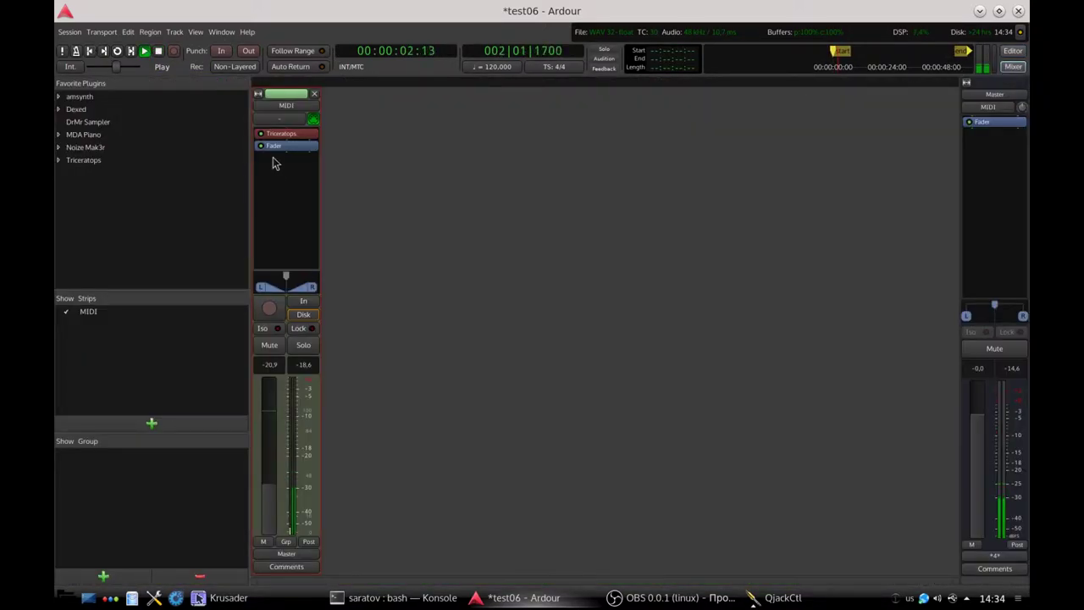
double_click(285, 136)
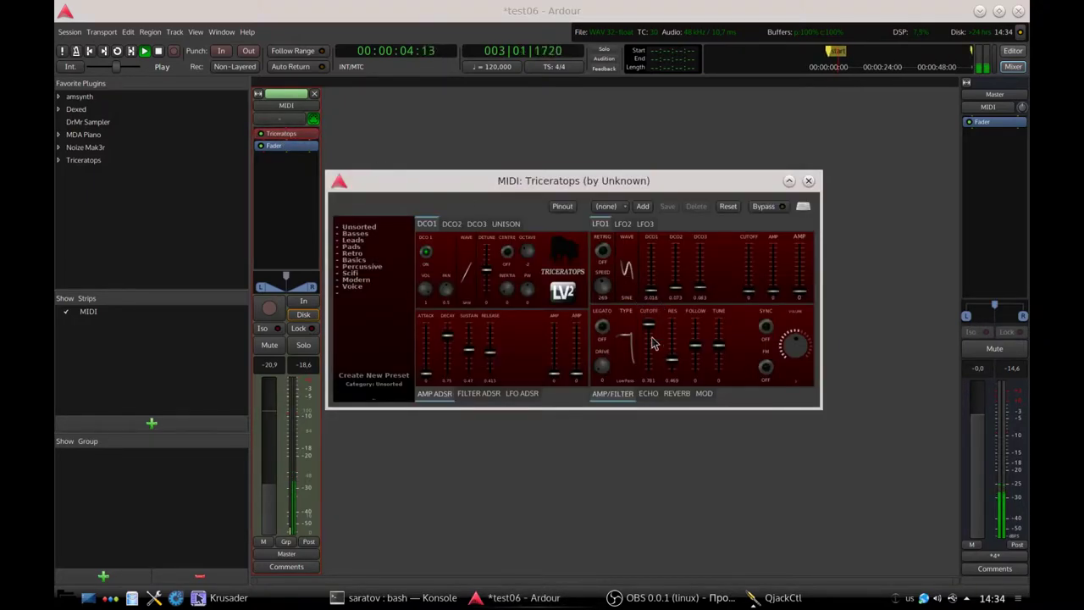
mouse_move(650, 342)
left_mouse_down()
mouse_move(649, 333)
mouse_move(651, 377)
mouse_move(648, 322)
mouse_move(651, 374)
mouse_move(650, 361)
left_mouse_up()
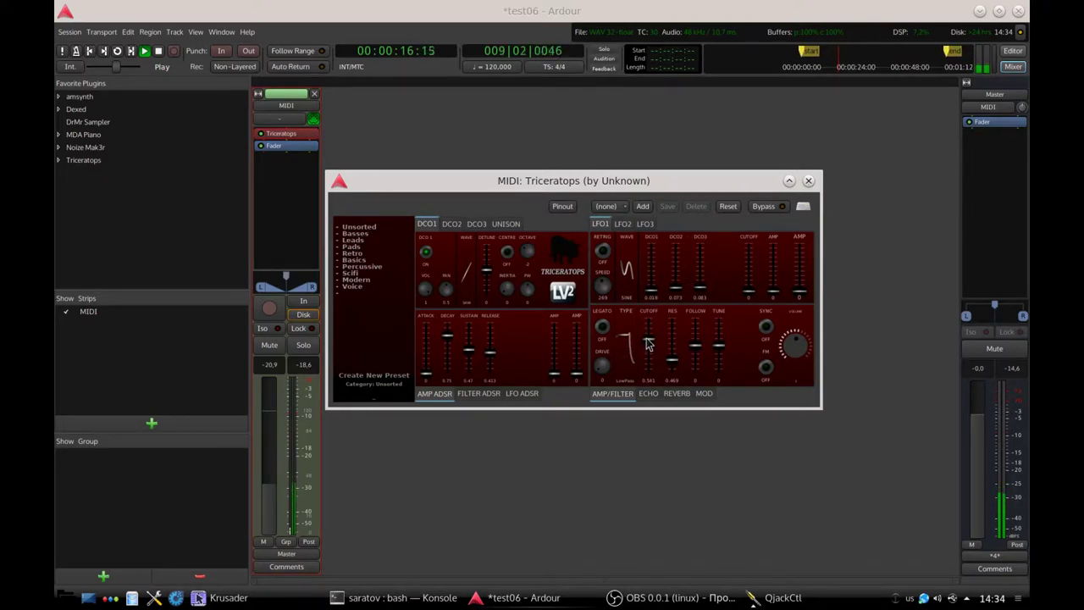
left_click(158, 51)
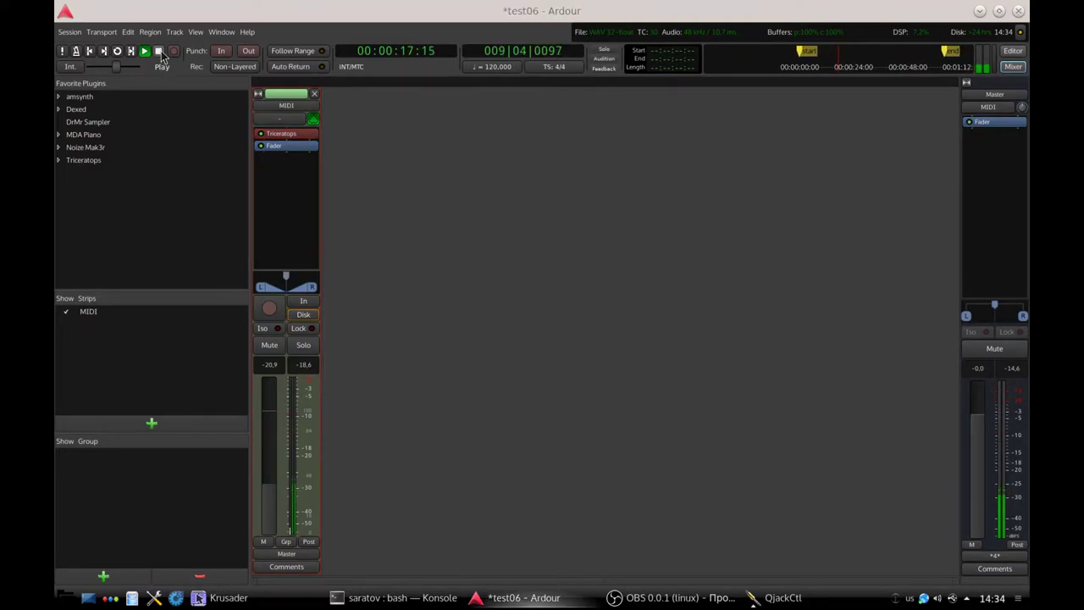
left_click(1012, 52)
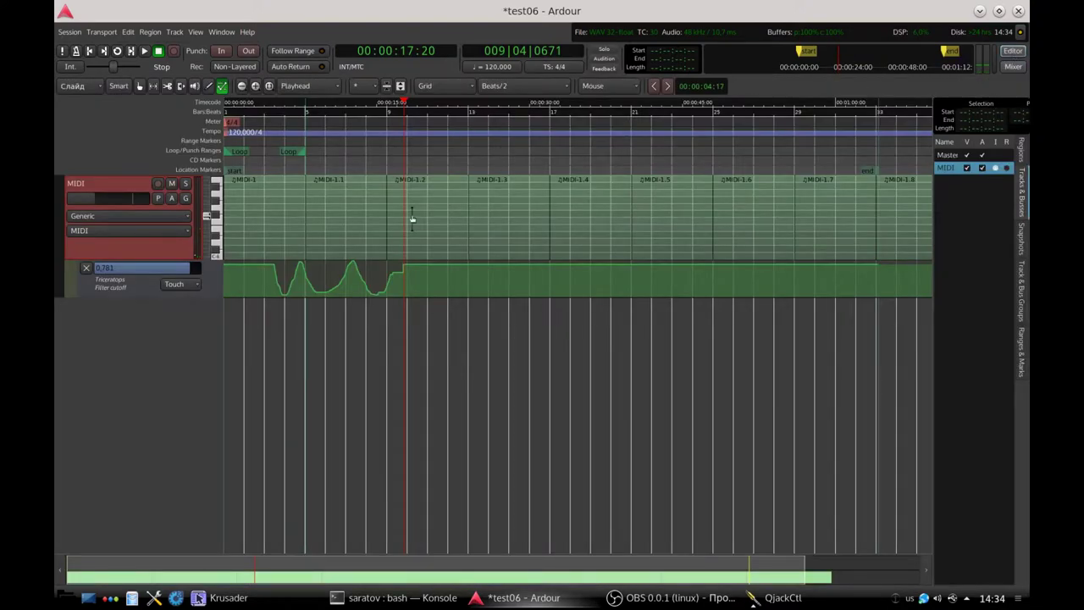
Play the recorded cutoff automation from the session start, watch the cutoff slider in Triceratops, stop around bar 10, rewind, and return to the editor
mouse_move(273, 286)
left_mouse_down()
mouse_move(289, 289)
mouse_move(307, 269)
left_mouse_up()
key("Home")
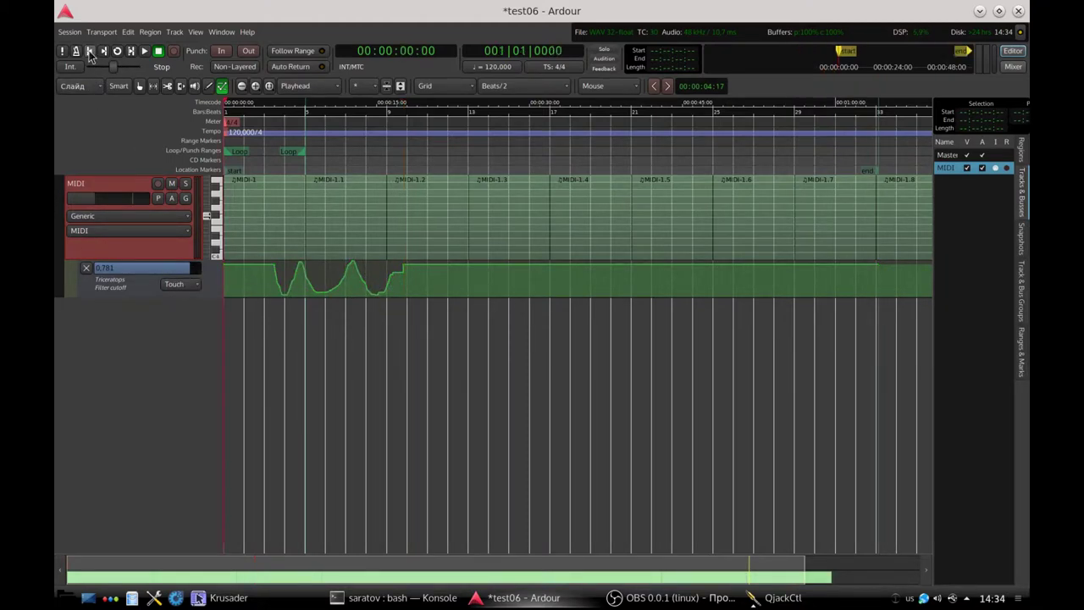
left_click(180, 285)
left_click(144, 52)
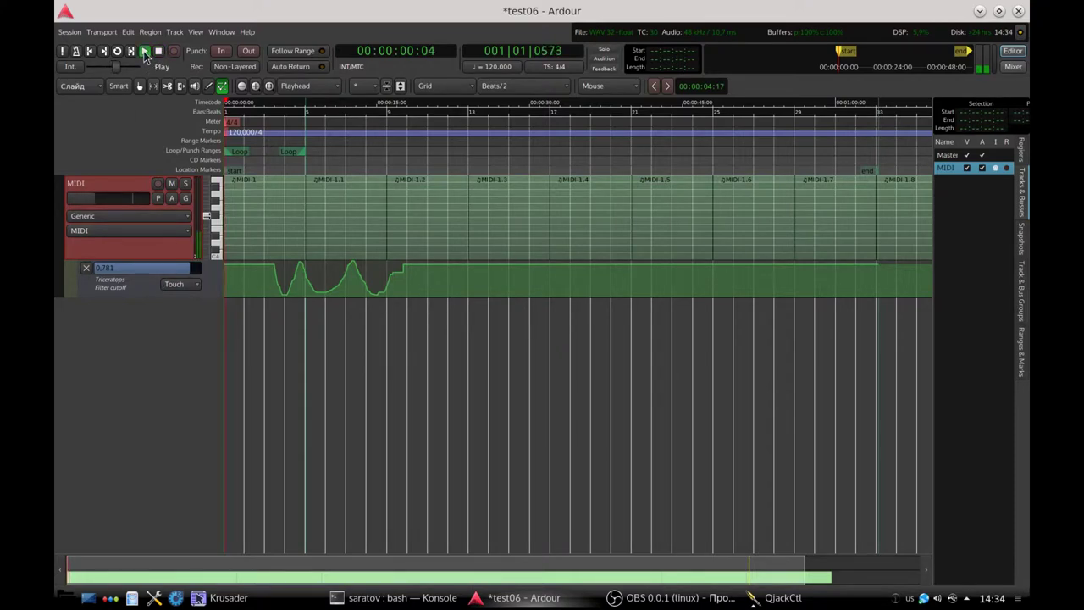
left_click(1013, 67)
double_click(275, 134)
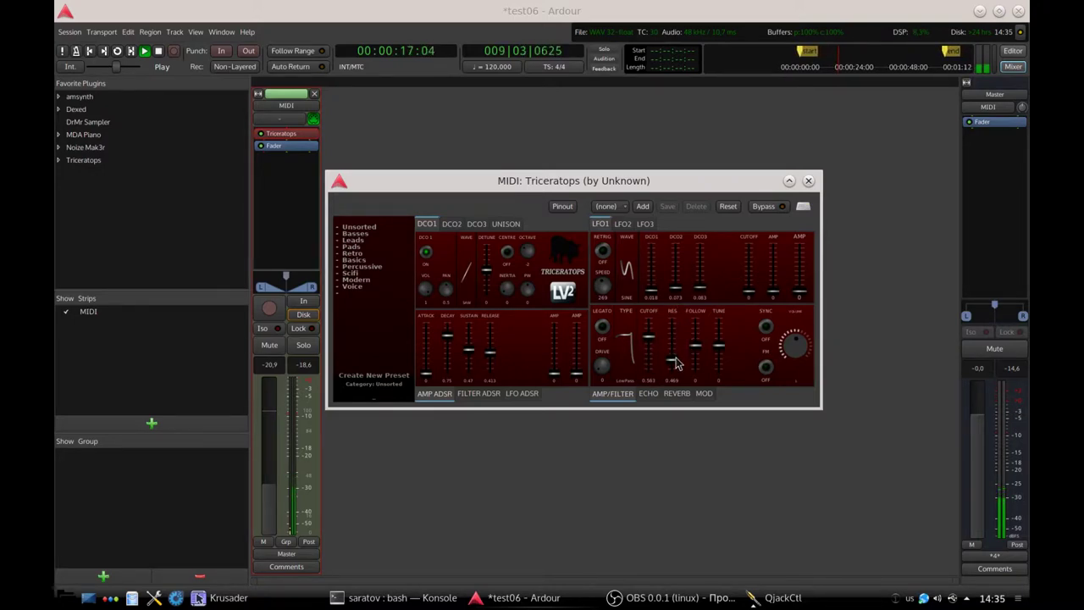
left_click(159, 52)
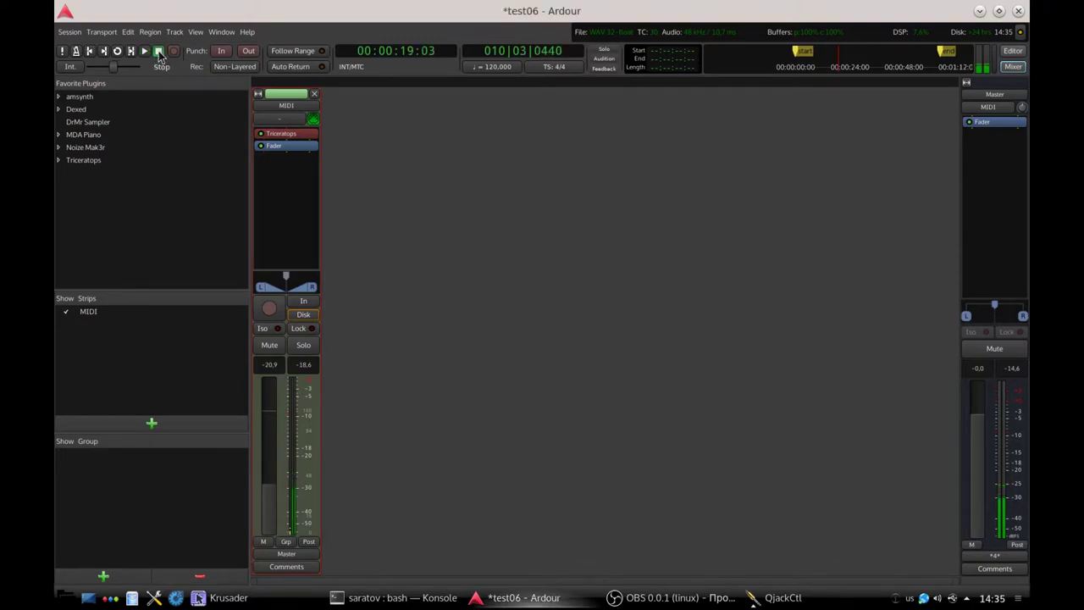
left_click(90, 52)
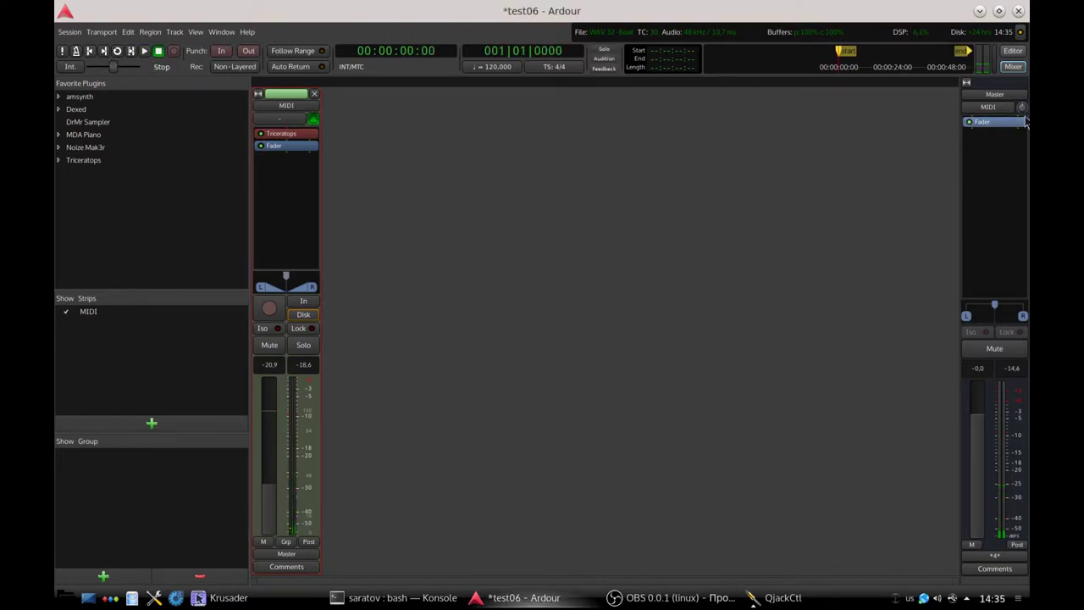
key("alt+e")
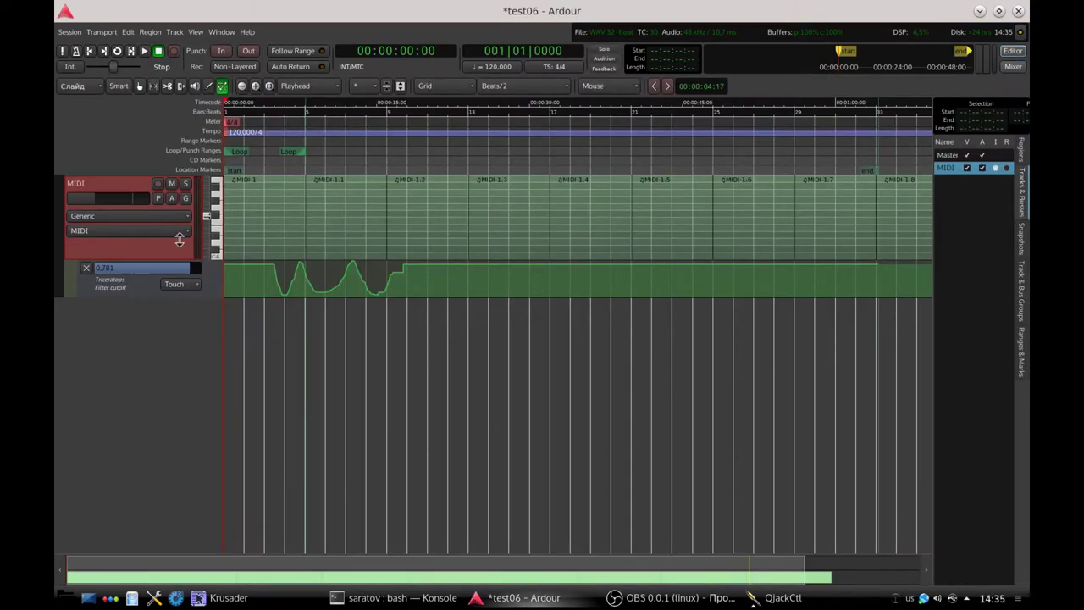
Show the Triceratops Filter resonance lane on the MIDI track and switch it to an automation recording mode
left_click(171, 198)
mouse_move(195, 254)
mouse_move(283, 250)
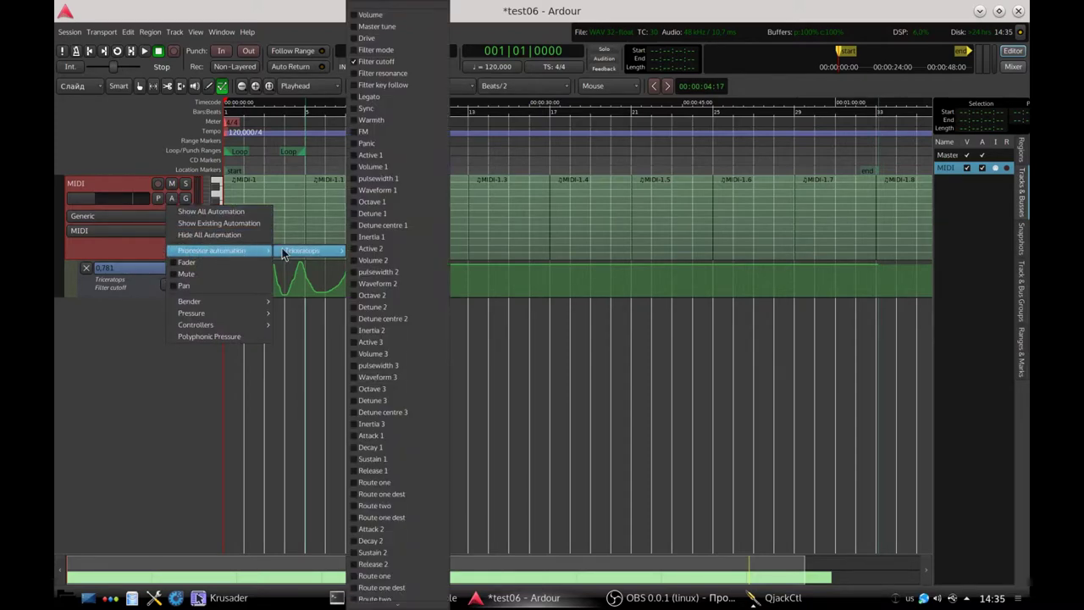
left_click(354, 75)
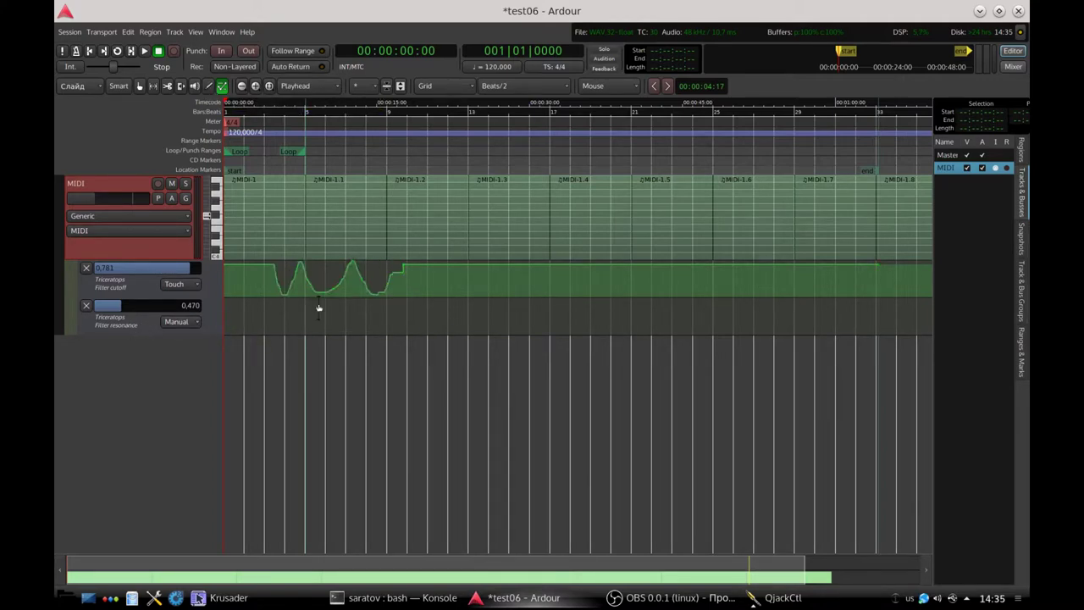
left_click(187, 329)
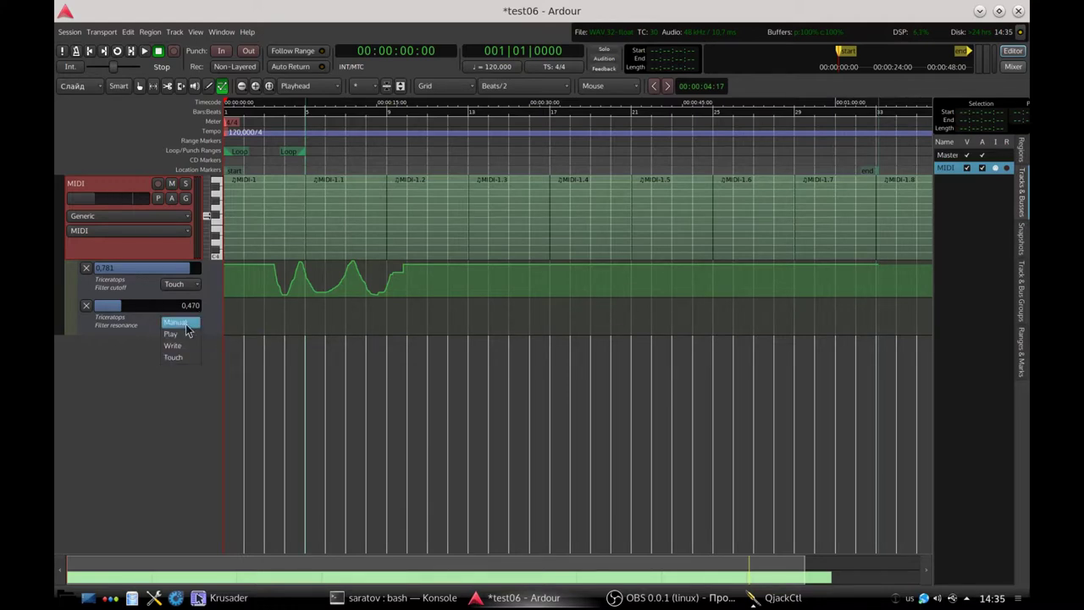
Record resonance automation up to about bar 9 by varying the Triceratops RES slider during playback, then select the Filter cutoff lane in the editor
left_click(144, 51)
left_click(1011, 67)
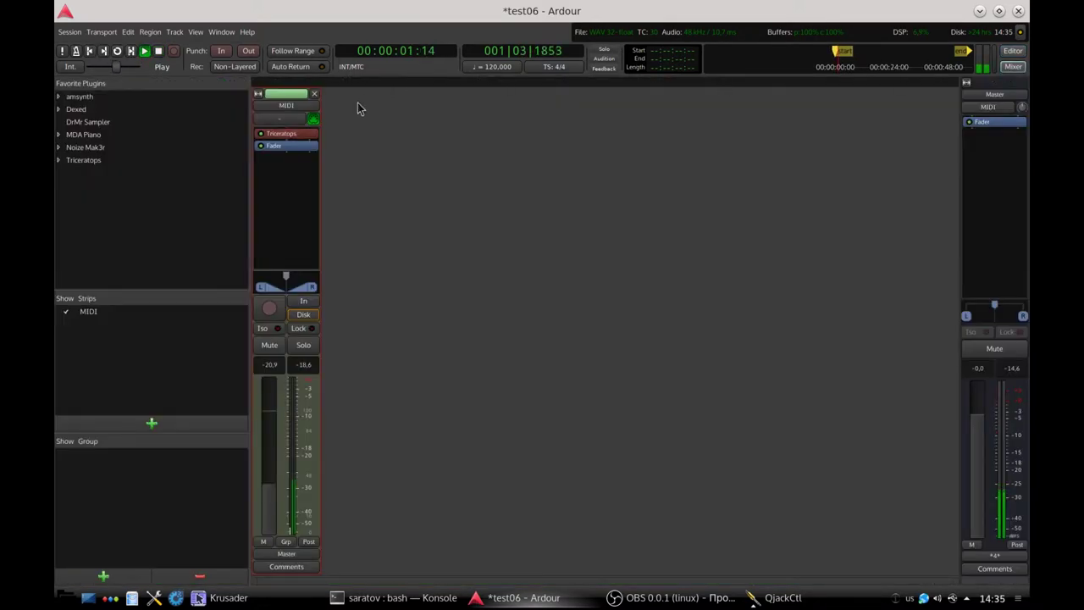
double_click(280, 132)
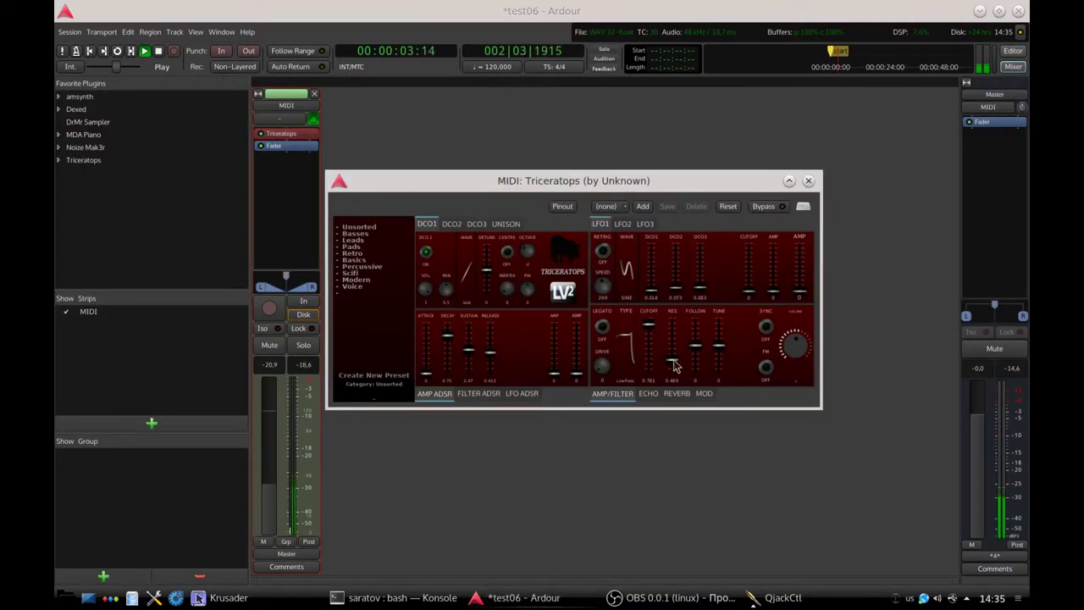
mouse_move(671, 360)
left_mouse_down()
mouse_move(675, 337)
mouse_move(675, 365)
mouse_move(675, 354)
left_mouse_up()
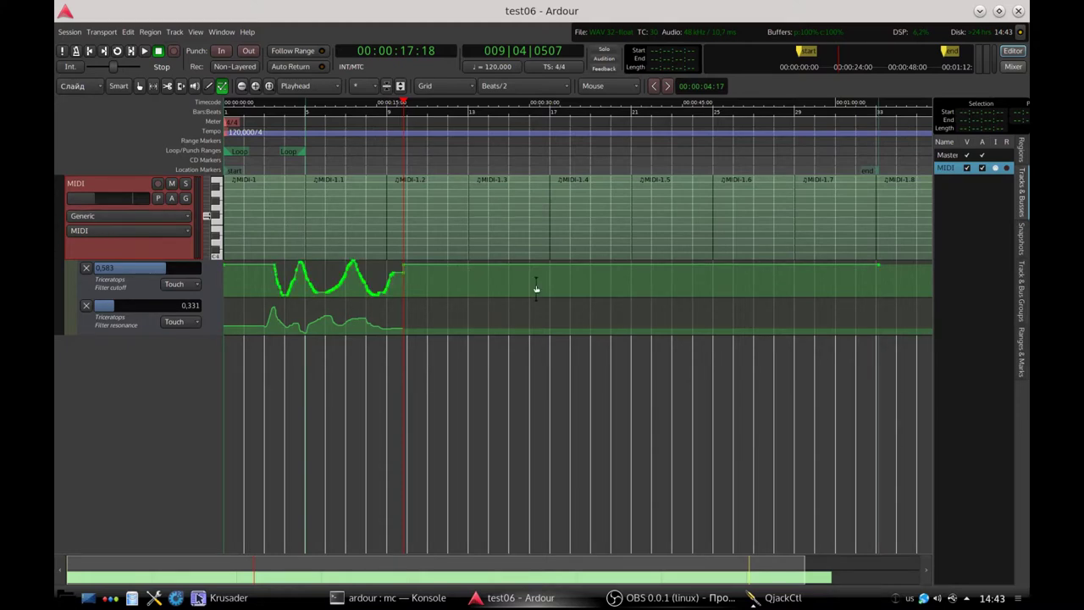
key("Down")
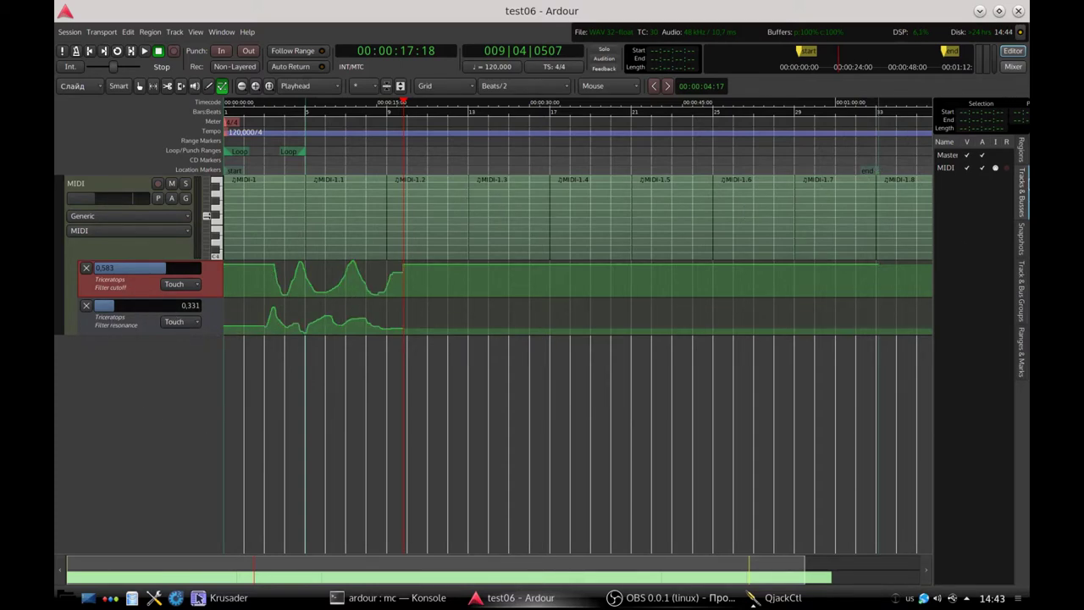
Add the Calf Compressor (LV2) from the Compressor category after Triceratops on the MIDI mixer strip, and return to the editor
left_click(1011, 67)
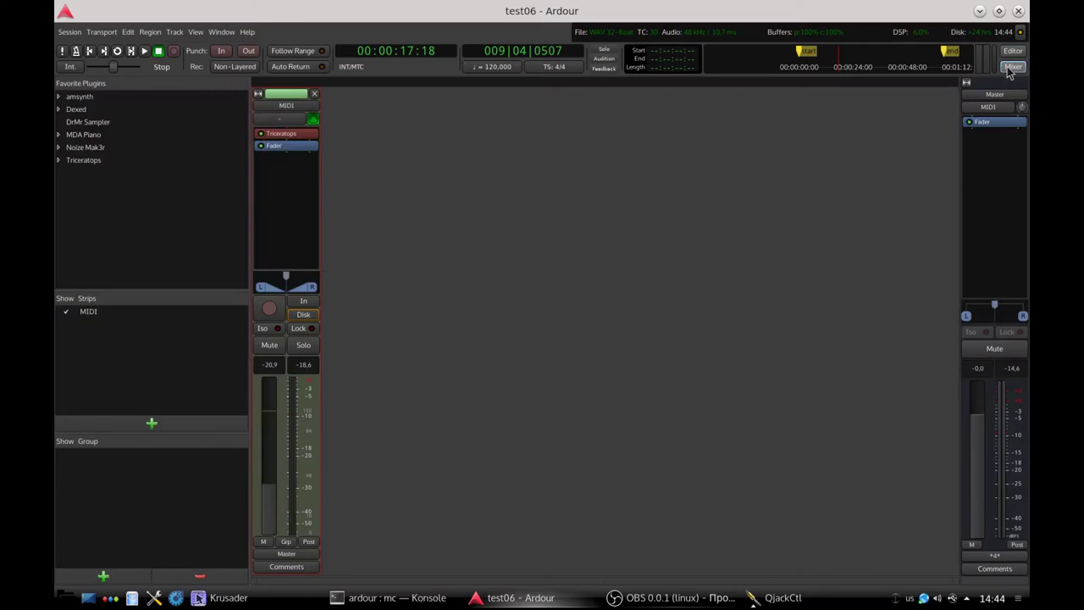
right_click(275, 144)
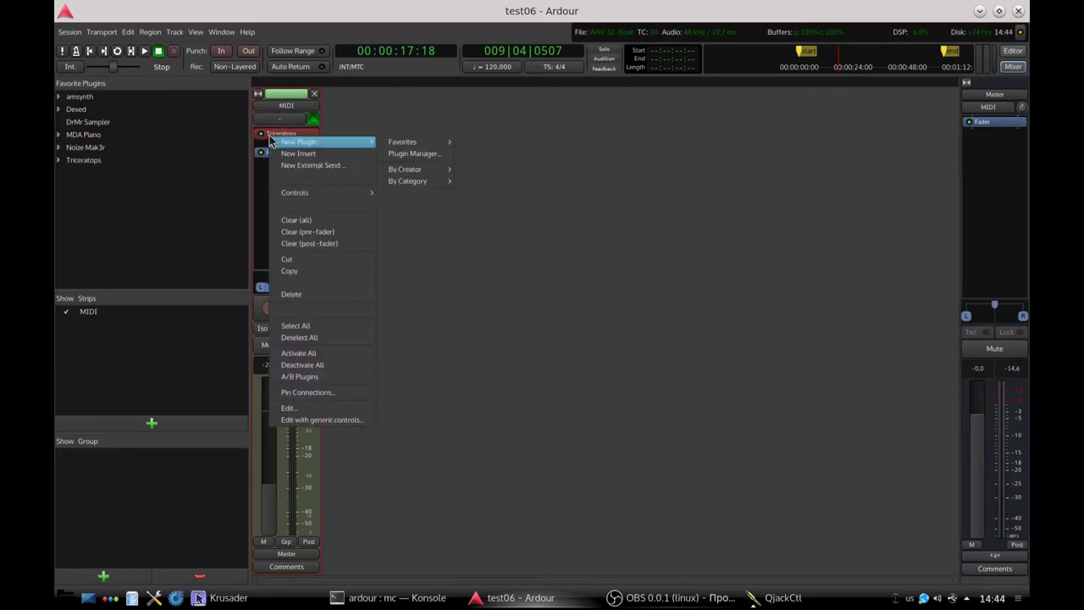
mouse_move(415, 142)
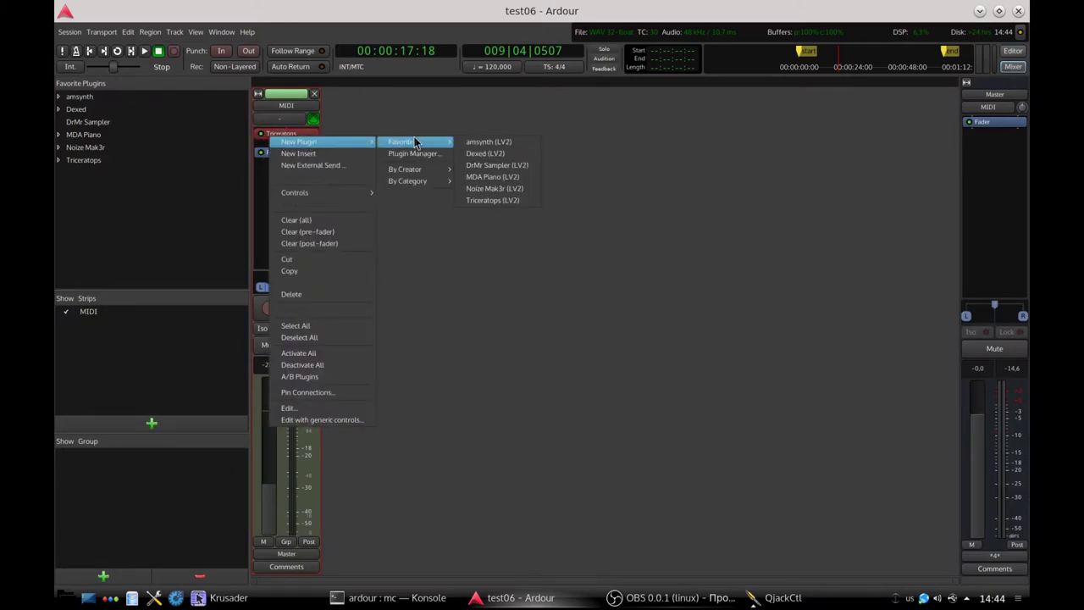
mouse_move(411, 180)
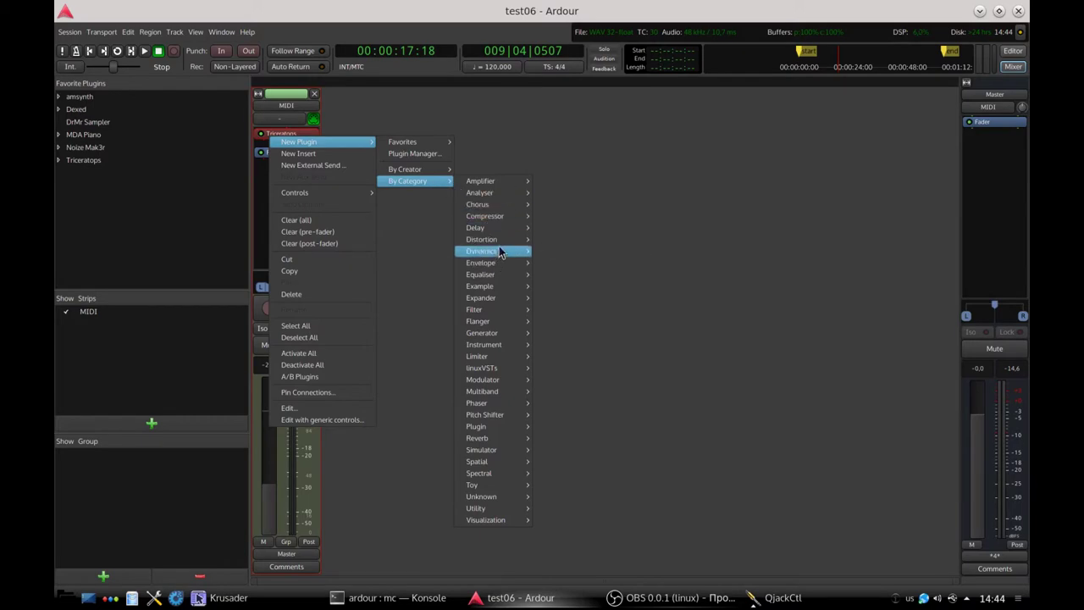
mouse_move(499, 215)
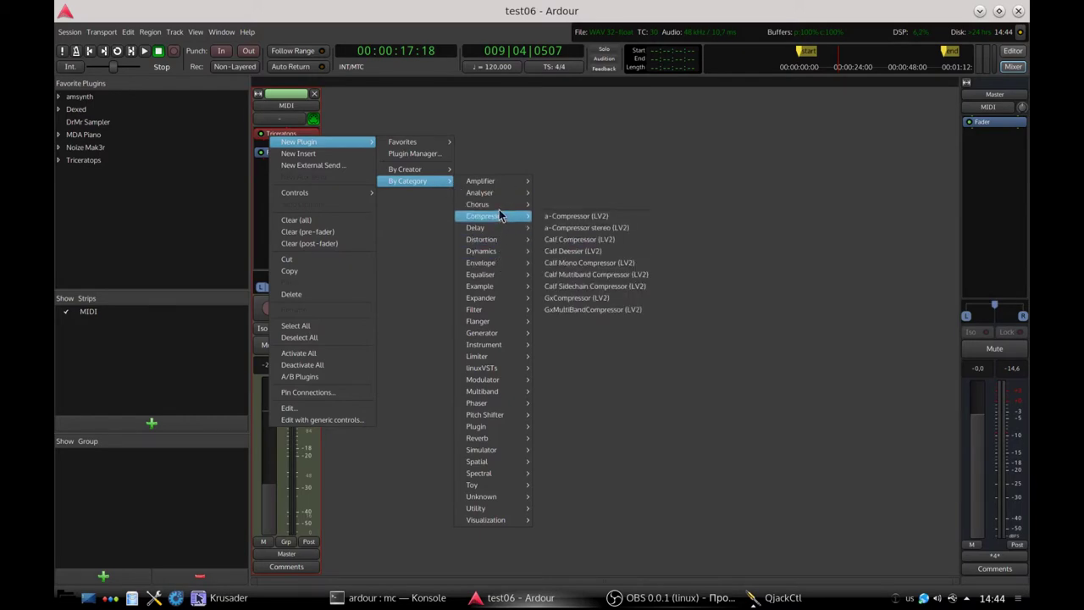
left_click(608, 239)
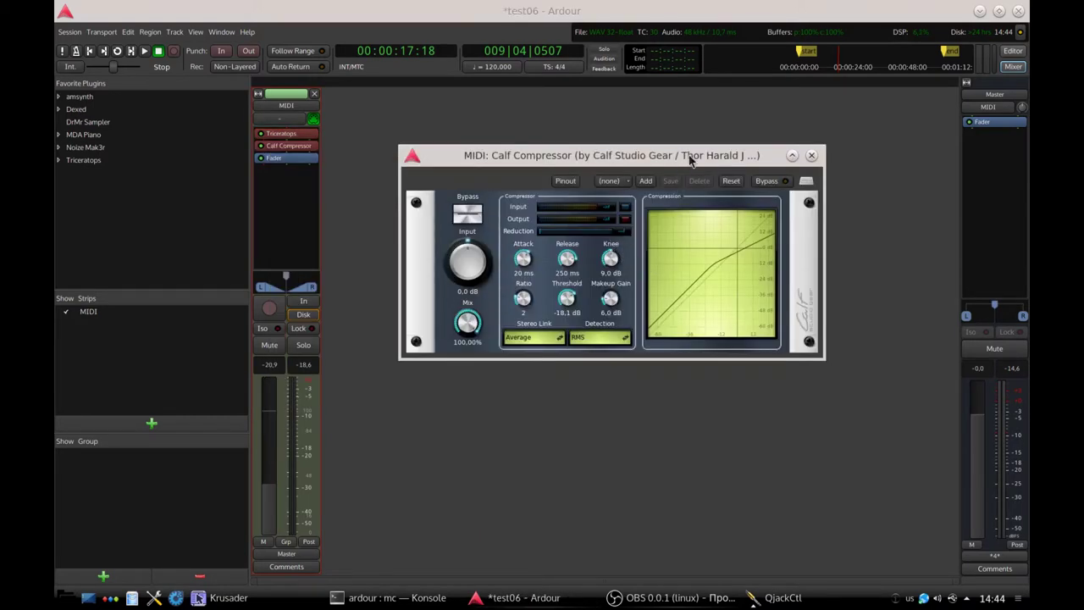
left_click(1011, 51)
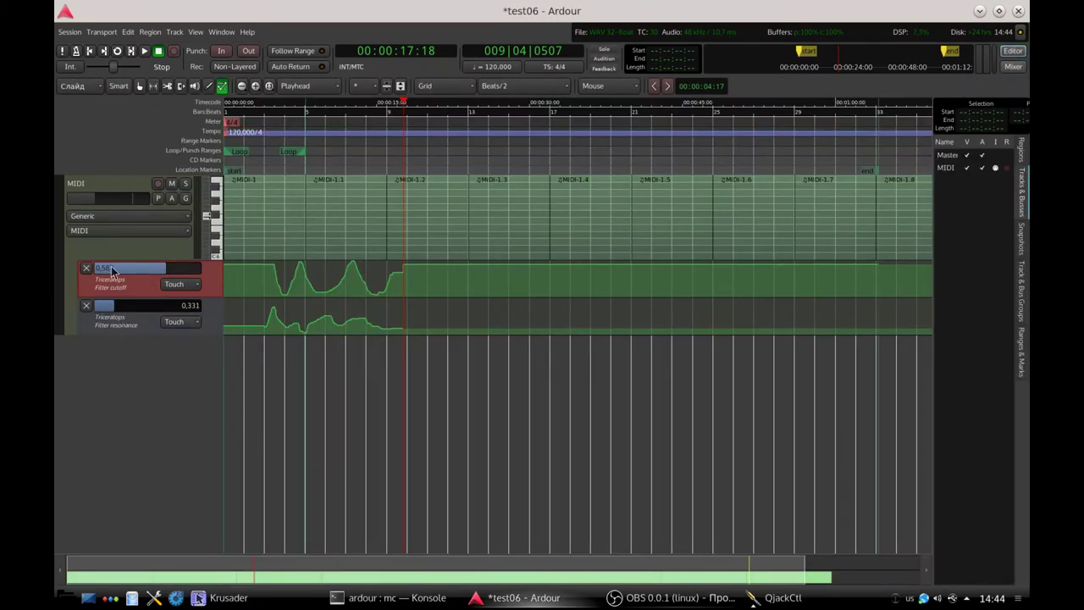
Replace the two Triceratops filter lanes on the MIDI track with the Calf Compressor Ratio lane and raise the ratio to 3,859
left_click(85, 268)
left_click(86, 268)
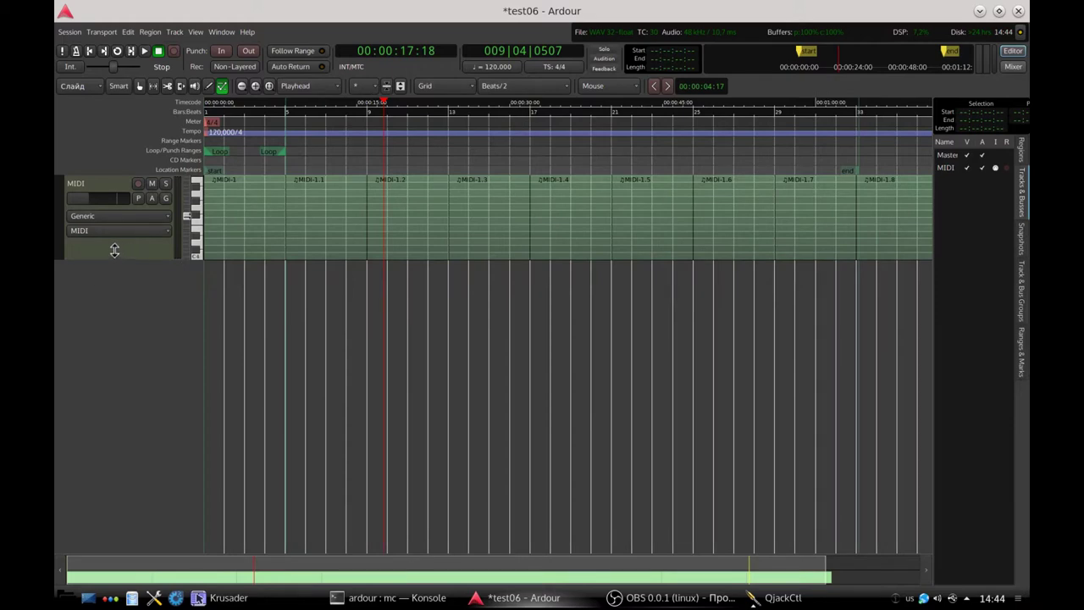
left_click(149, 201)
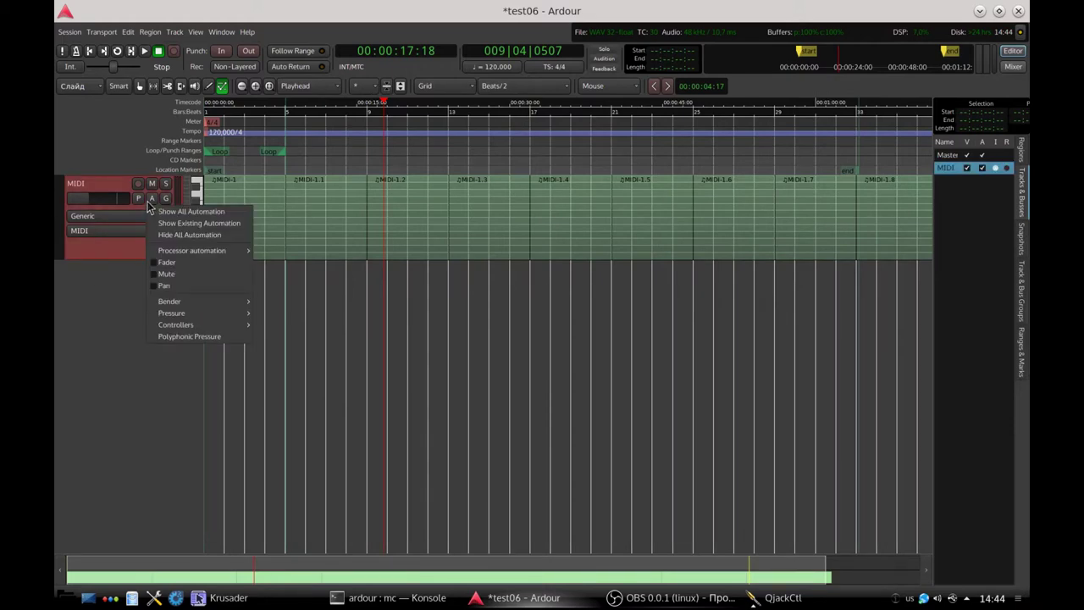
mouse_move(171, 254)
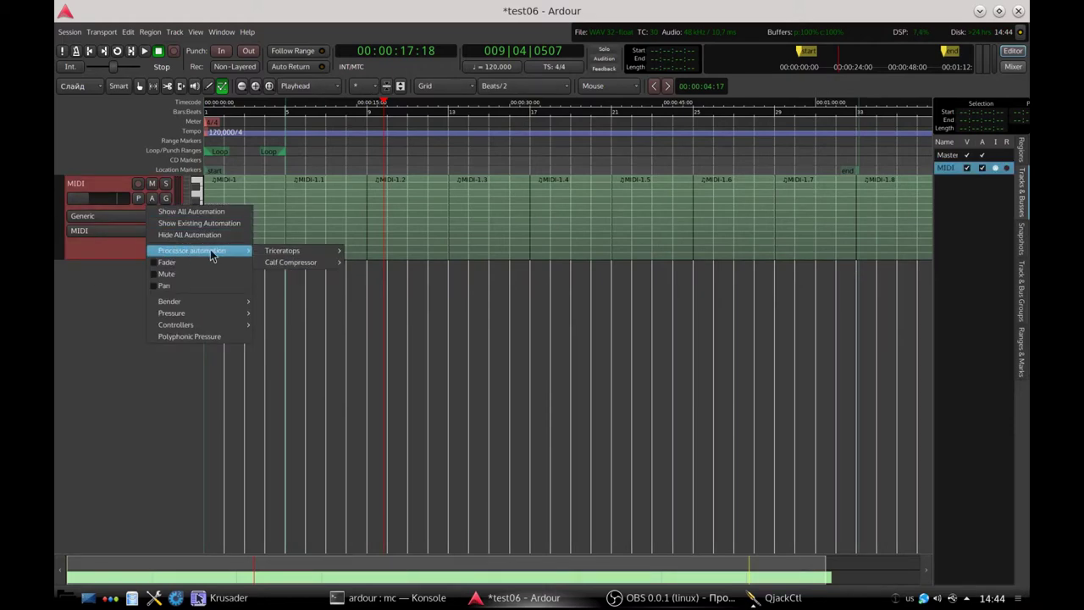
mouse_move(304, 262)
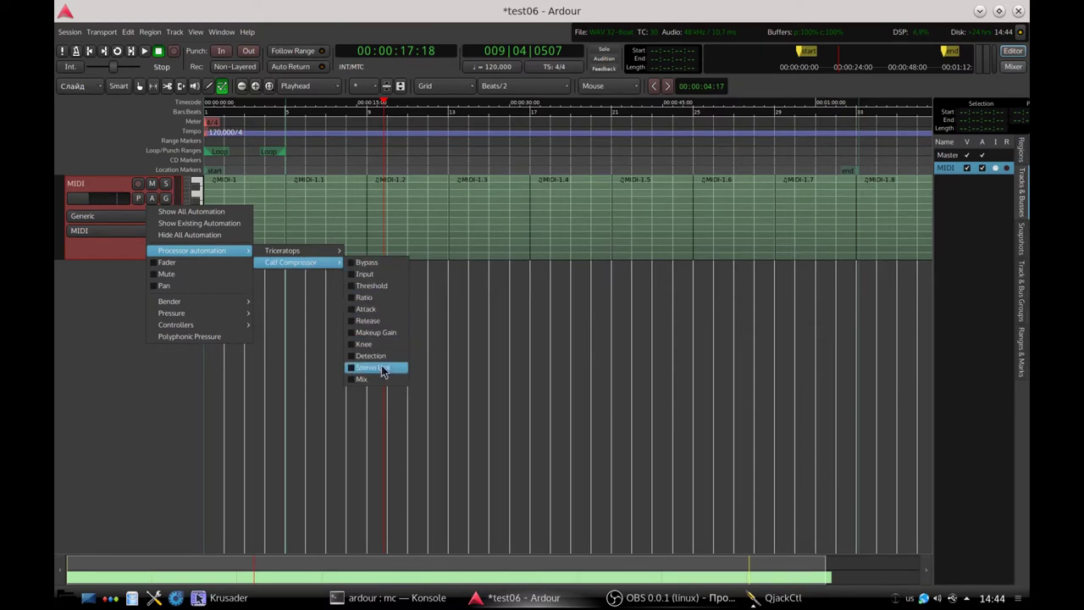
left_click(364, 297)
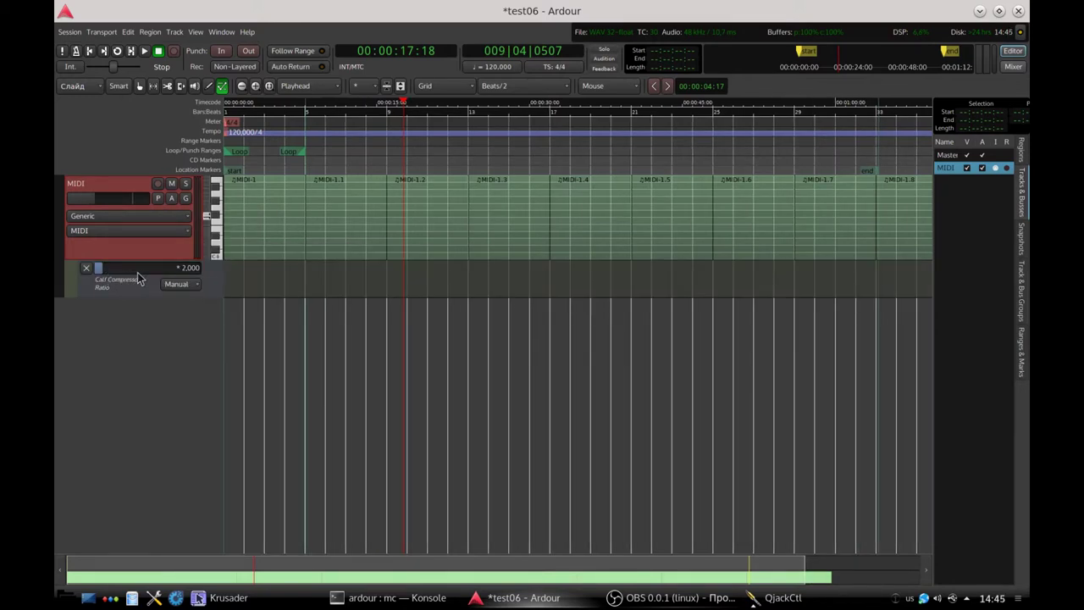
scroll(132, 270, "up", 5)
scroll(128, 269, "up", 1)
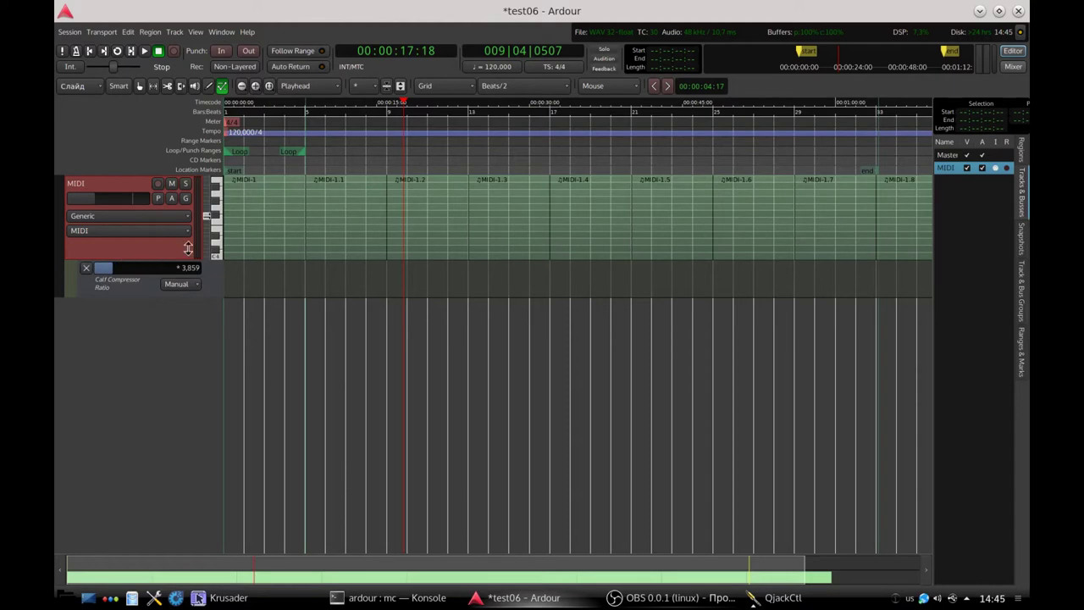
Add the GxFuzzFaceFuller (LV2) plugin from the Distortion category after Calf Compressor on the MIDI mixer strip
left_click(1012, 66)
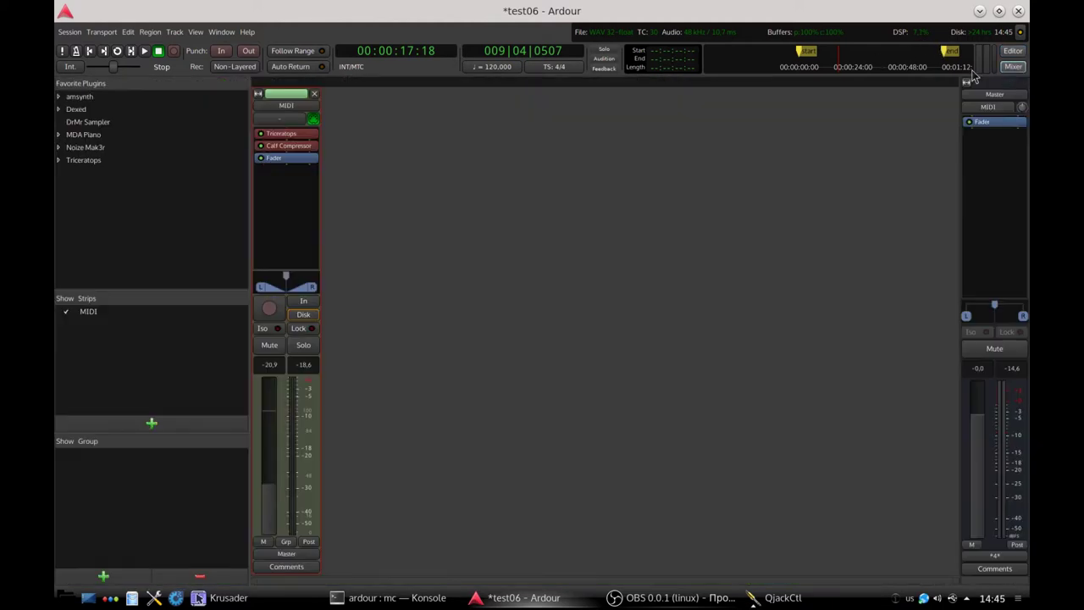
right_click(293, 150)
mouse_move(338, 152)
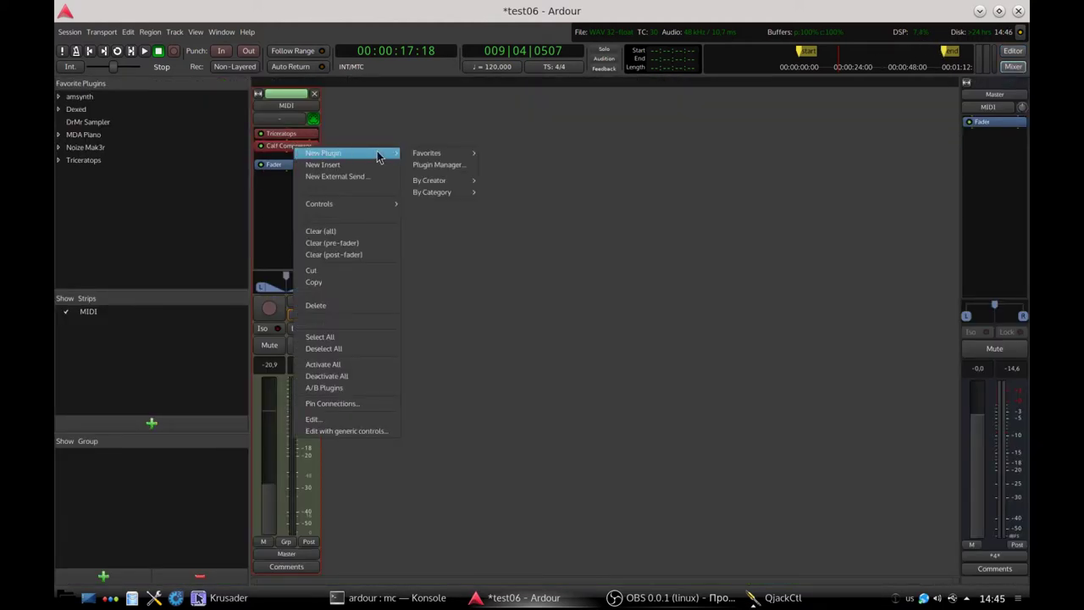
mouse_move(447, 196)
mouse_move(512, 251)
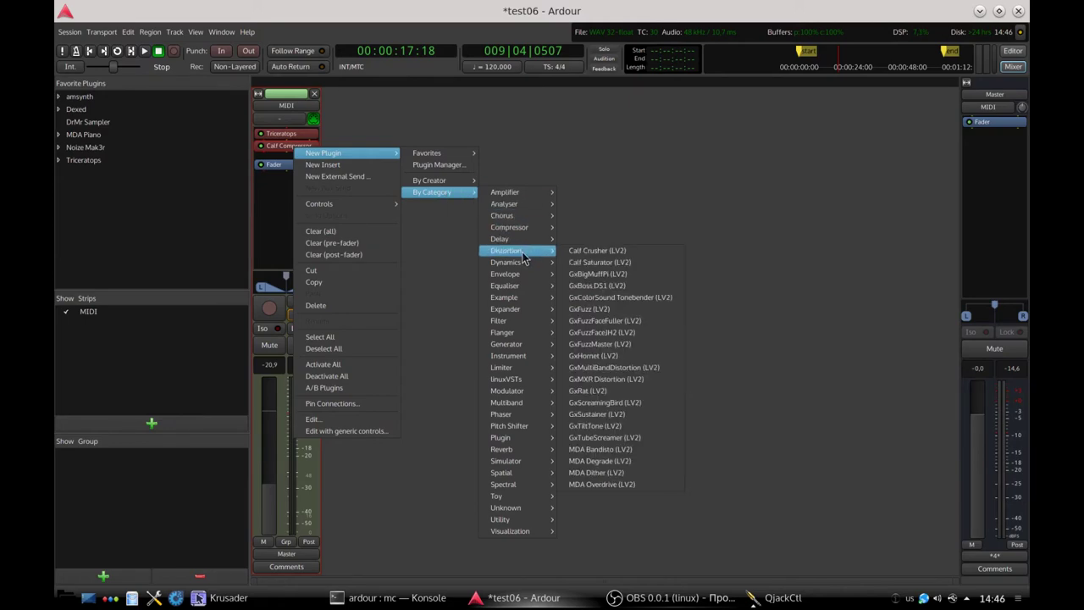
left_click(612, 321)
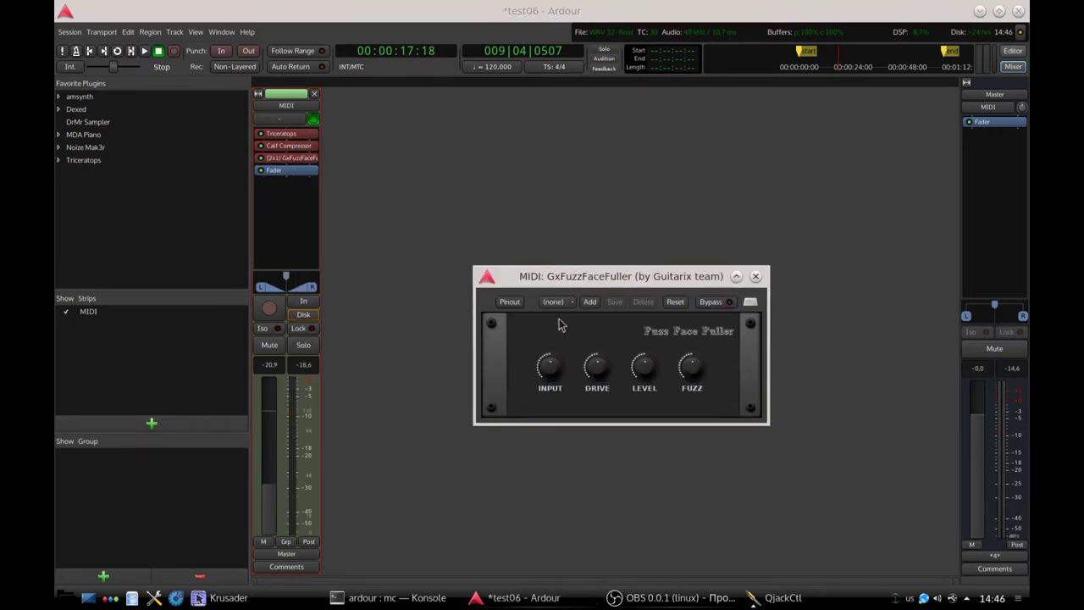
Reposition the GxFuzzFaceFuller window, adjust its DRIVE knob slightly, and return to the editor
left_click_drag(581, 276, 501, 278)
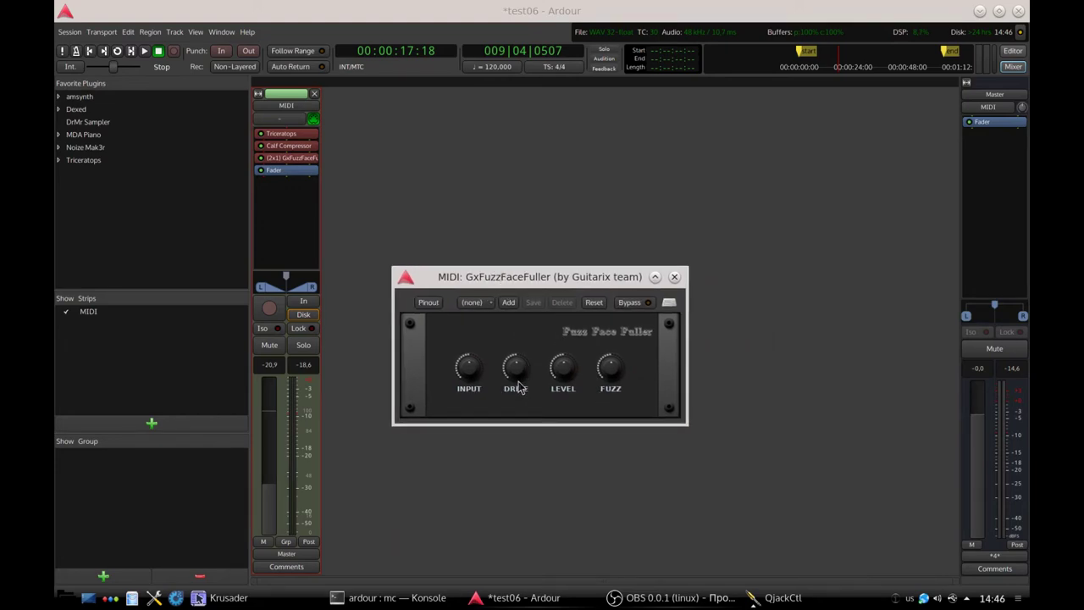
mouse_move(518, 375)
left_mouse_down()
mouse_move(519, 322)
mouse_move(519, 372)
left_mouse_up()
left_click(1013, 51)
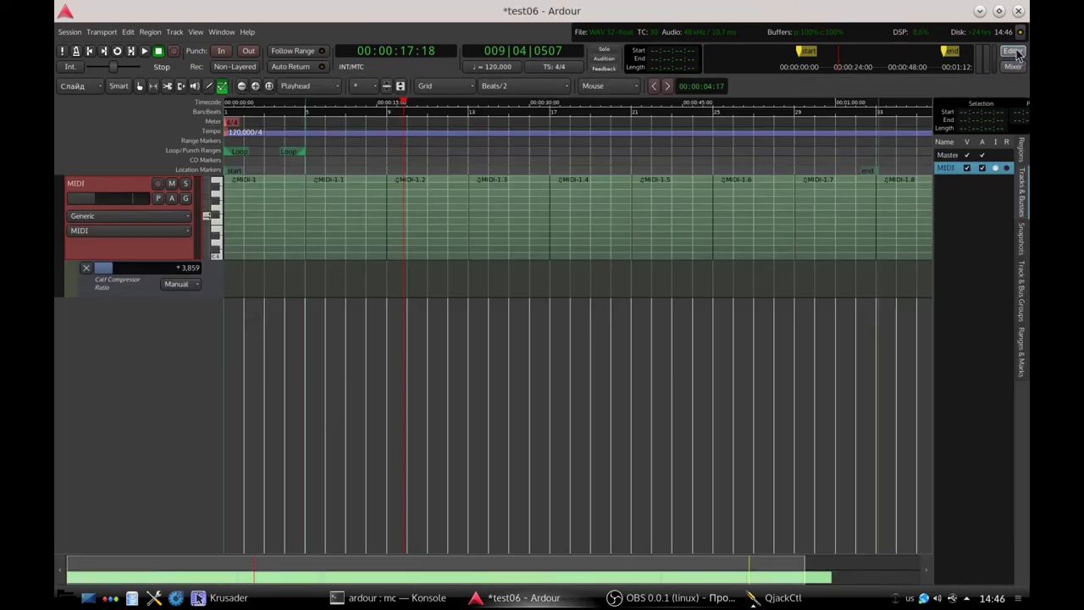